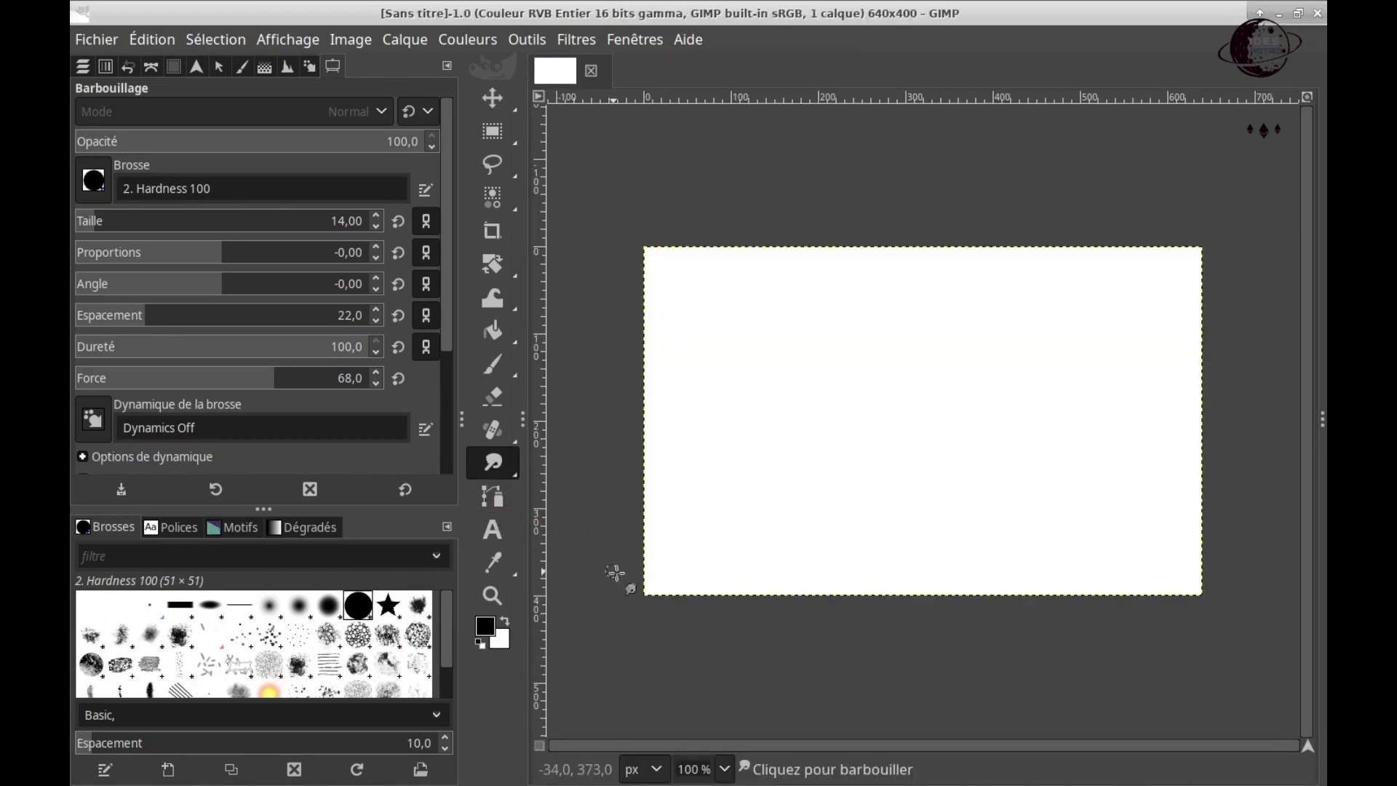
# - Draw a wavy open path with five nodes across the middle of the white canvas using the Paths tool
pyautogui.hotkey('shift', 'ctrl', 'j')
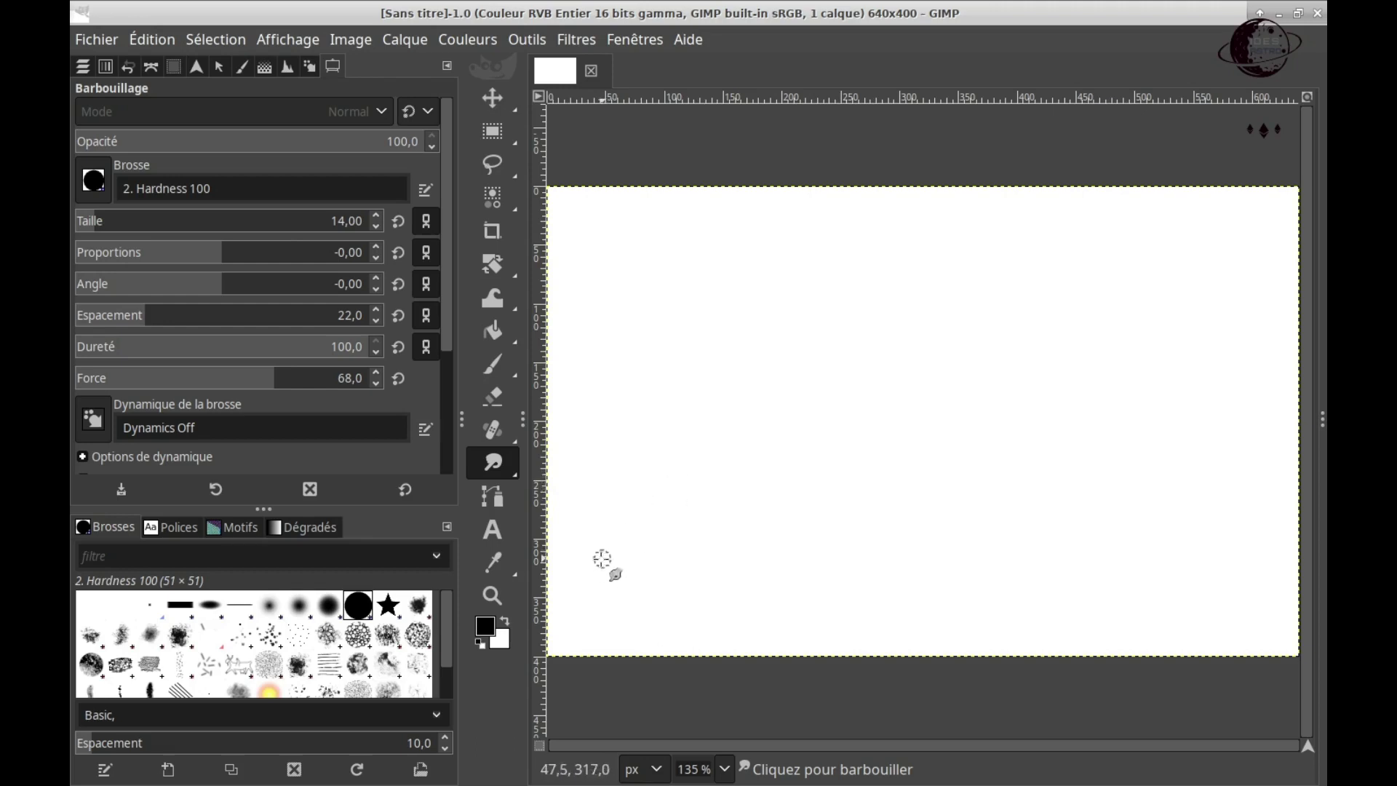
pyautogui.click(492, 498)
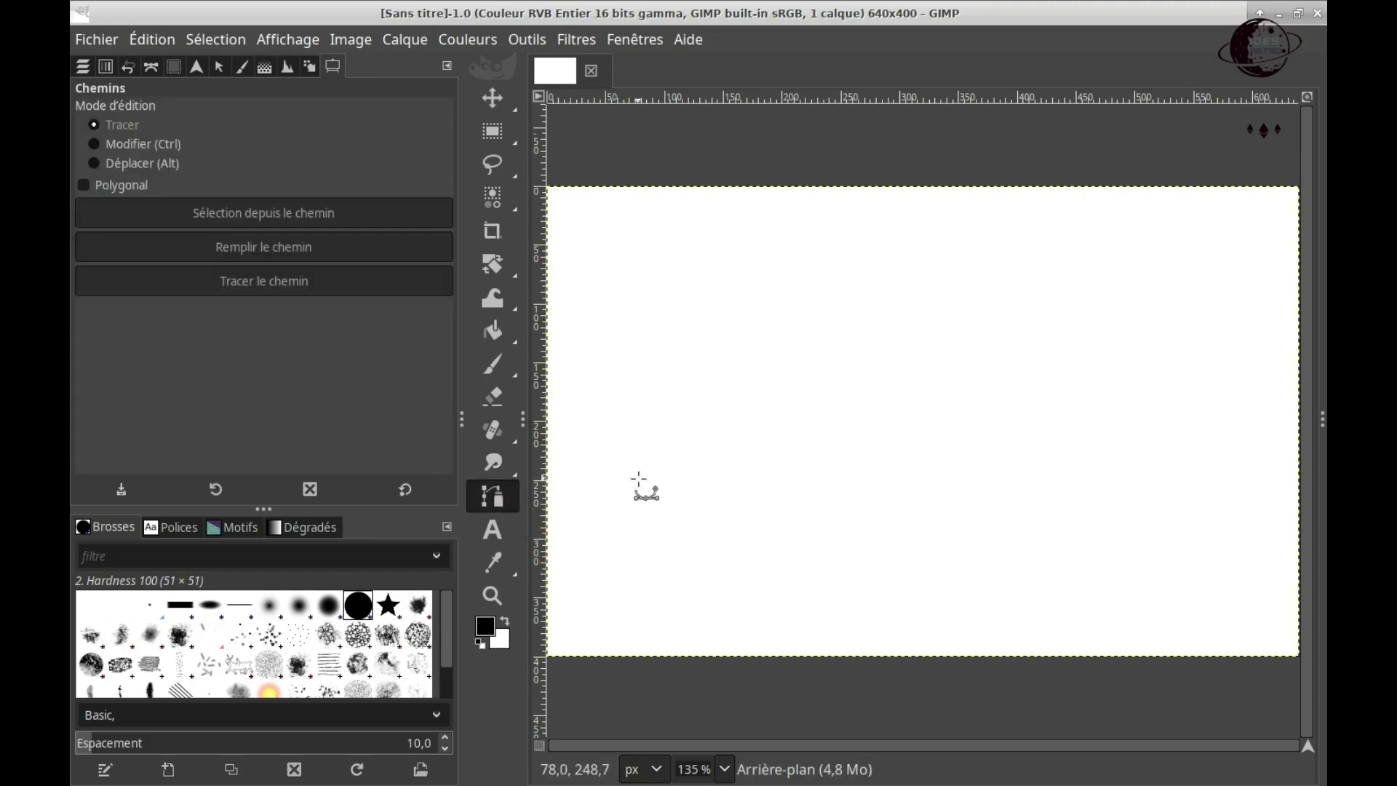
pyautogui.click(645, 415)
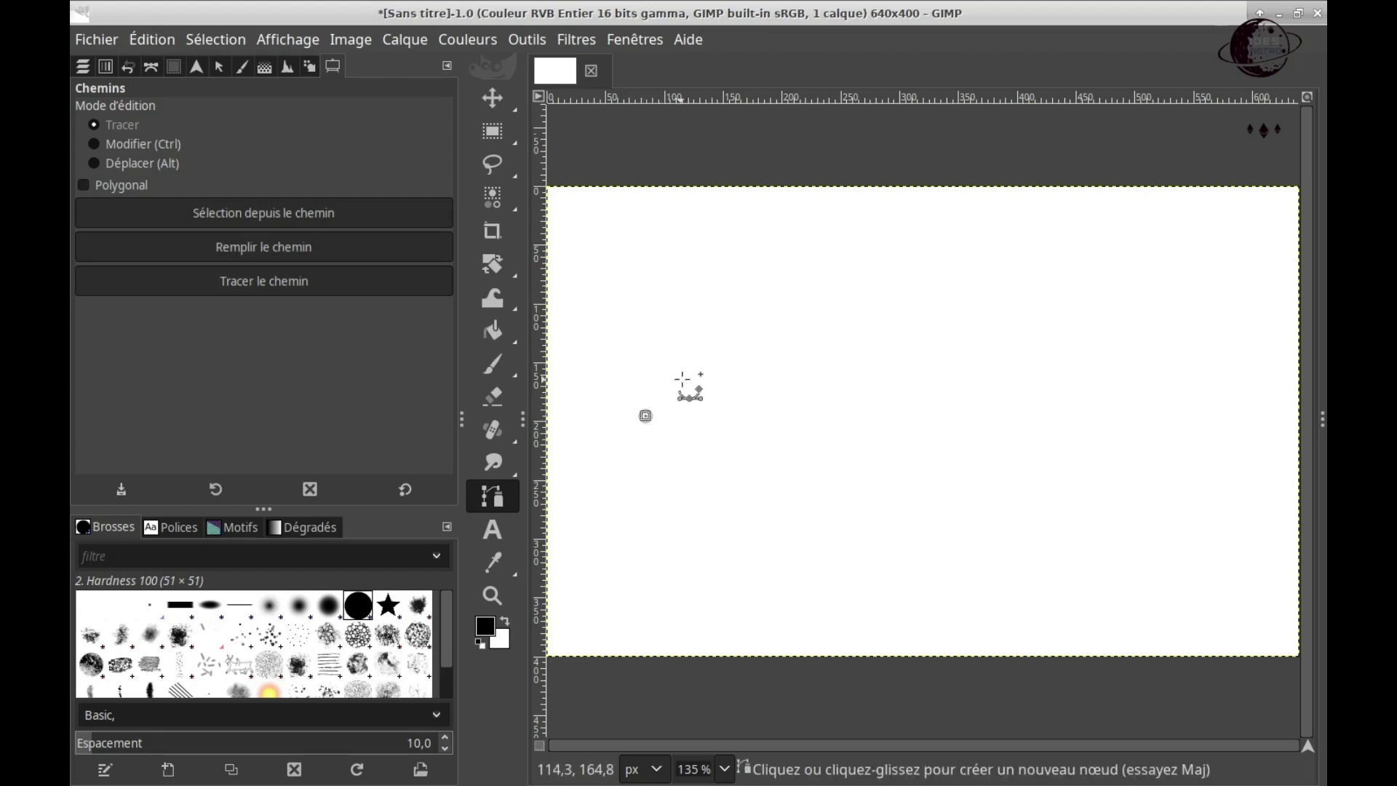
pyautogui.moveTo(734, 372); pyautogui.dragTo(771, 373)
pyautogui.moveTo(831, 415); pyautogui.dragTo(851, 446)
pyautogui.moveTo(947, 369); pyautogui.dragTo(982, 403)
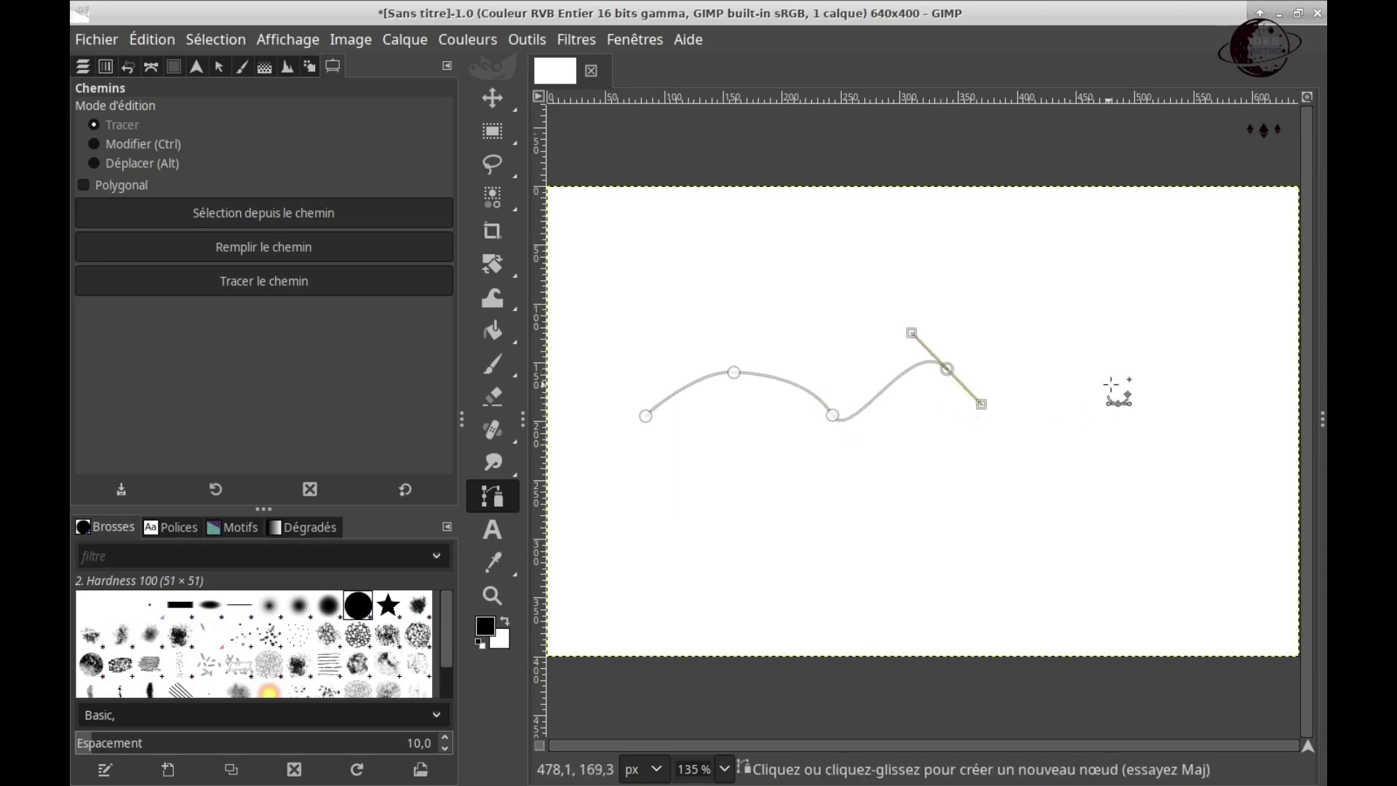
pyautogui.moveTo(1130, 408); pyautogui.dragTo(1144, 355)
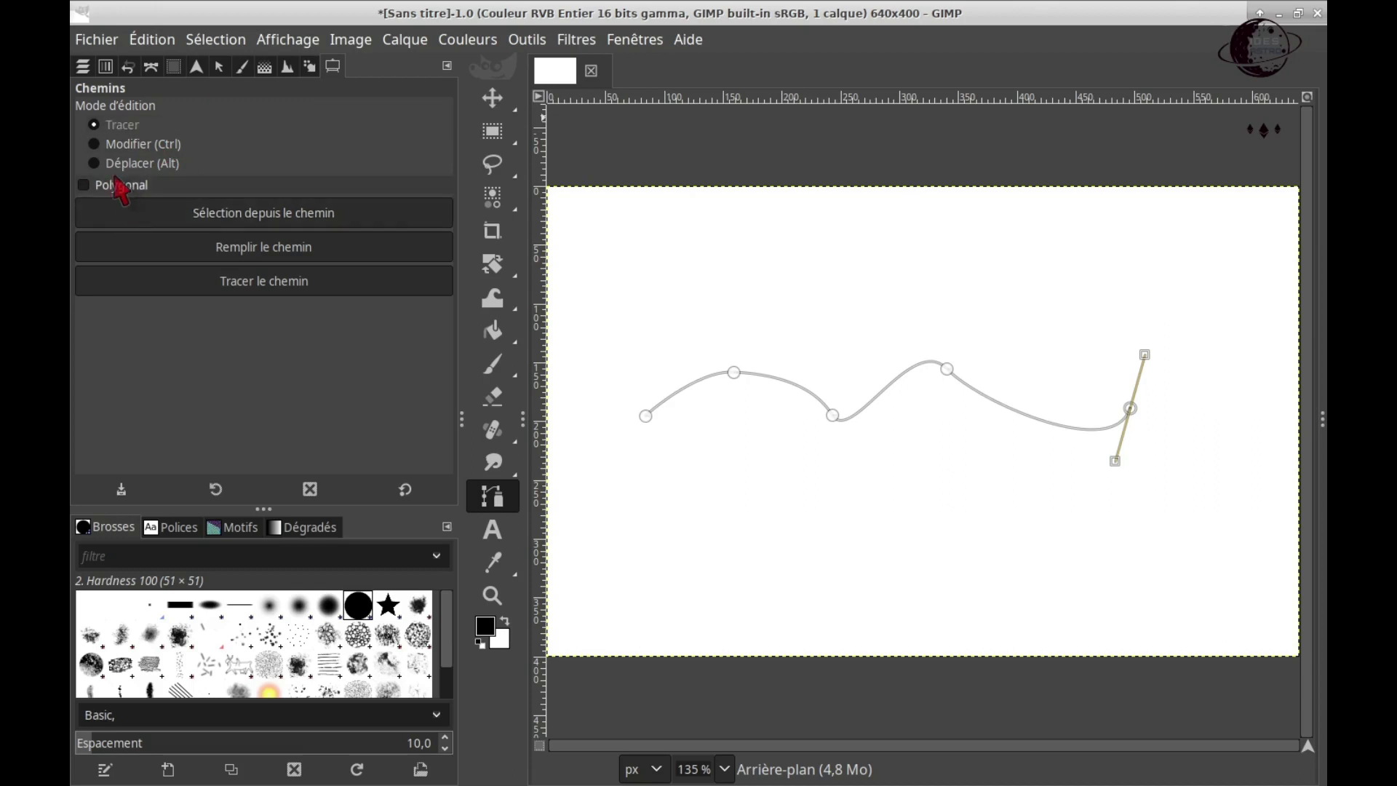
# - Insert an extra node in the path's last segment in edit mode (Modifier), and return to design mode (Tracer)
pyautogui.click(101, 145)
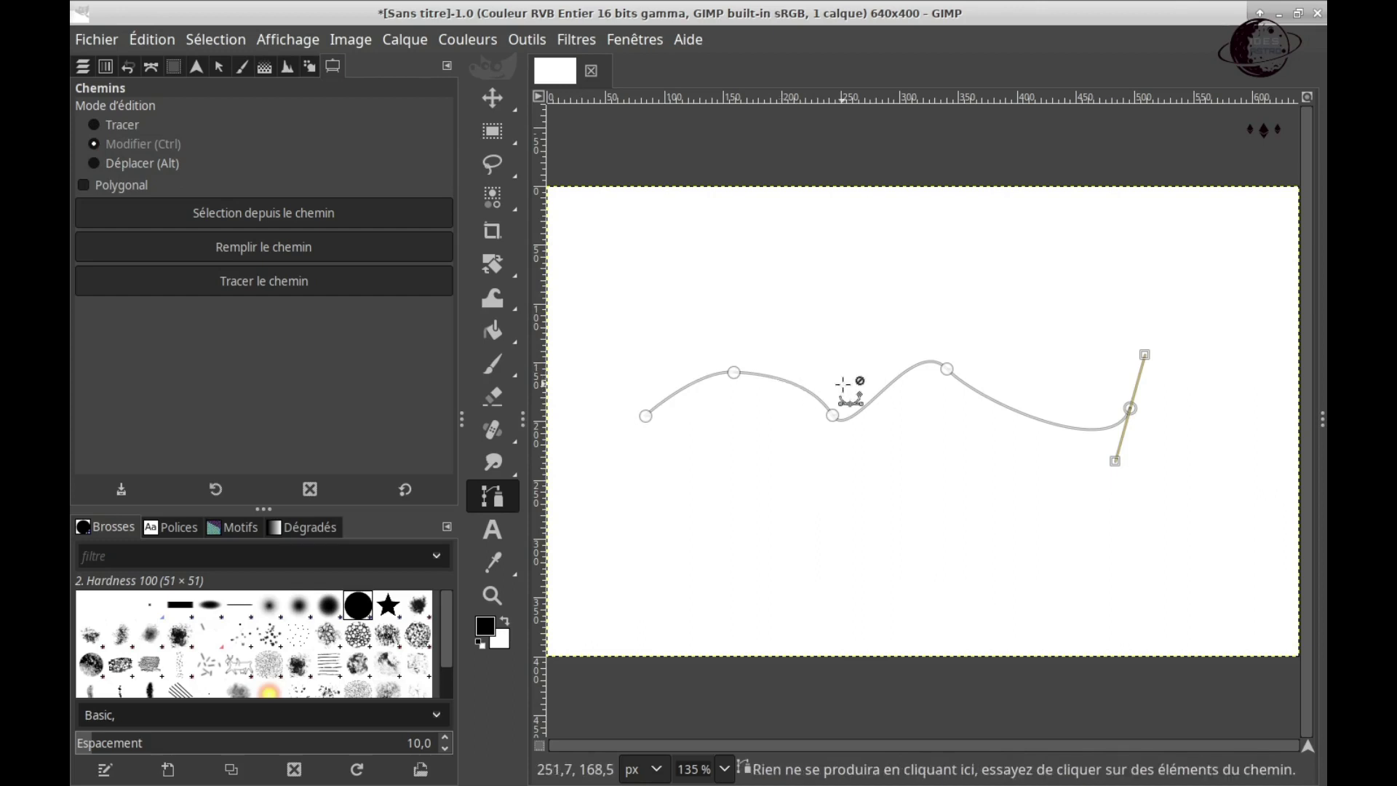
pyautogui.click(1033, 418)
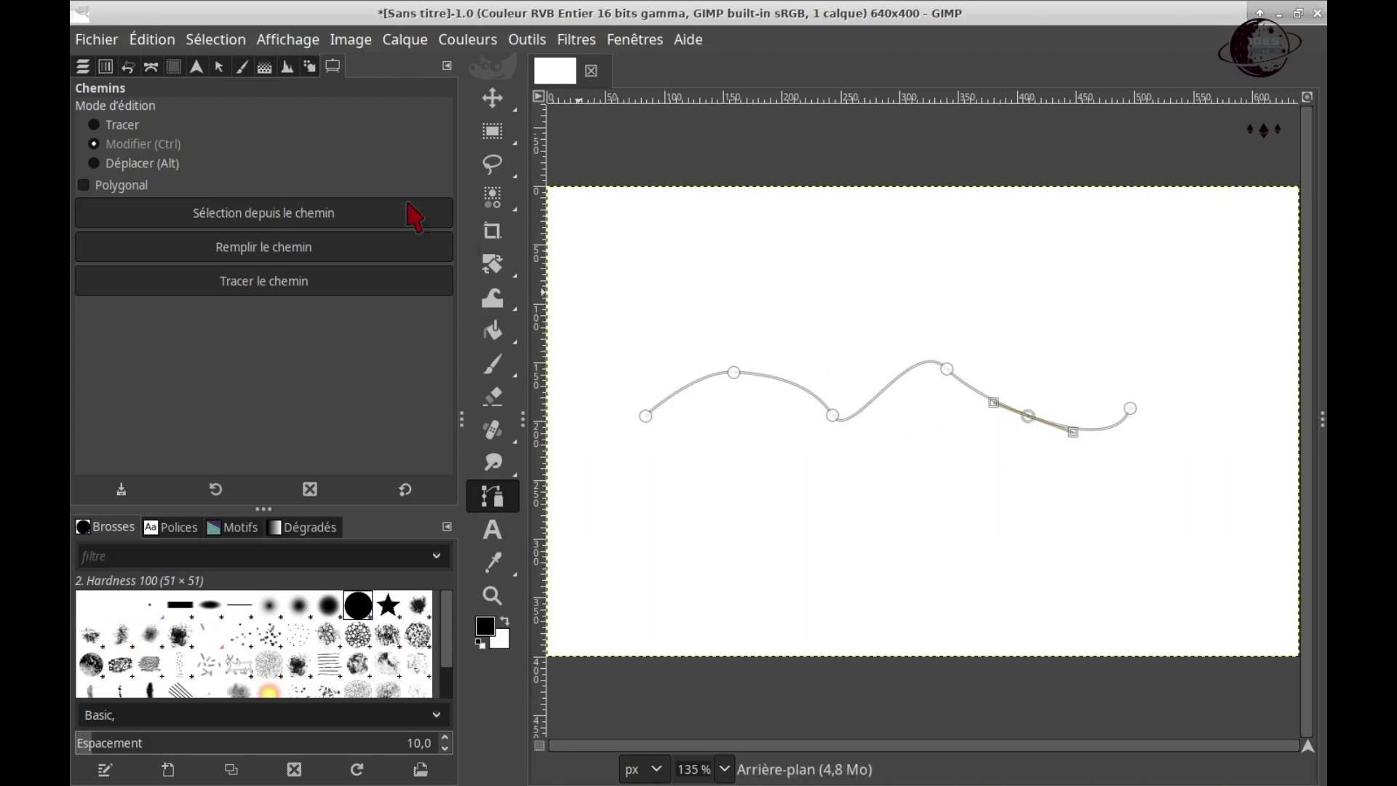
pyautogui.click(105, 125)
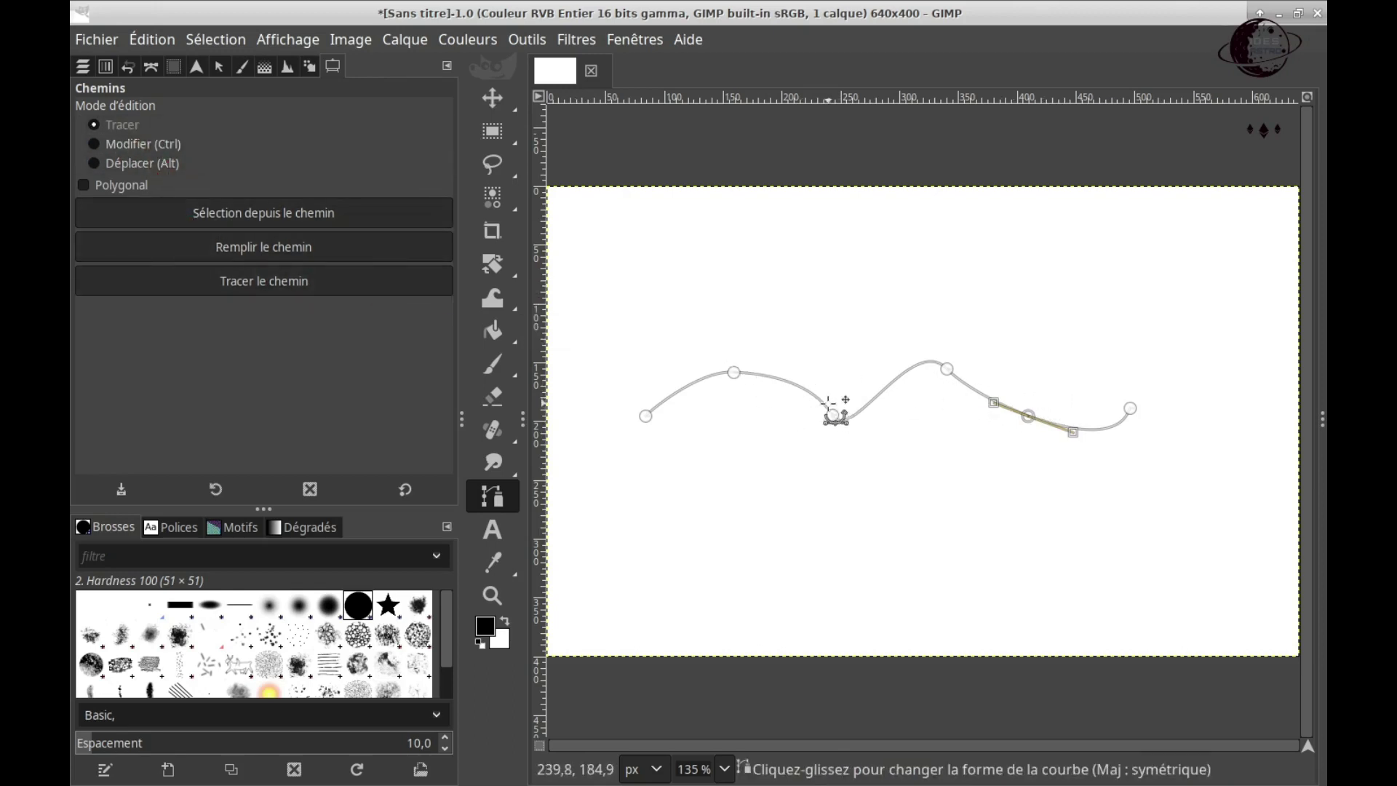
# - Reposition every path node except the starting one to widen the wave, pulling the end node farther up and to the right
pyautogui.moveTo(734, 373); pyautogui.dragTo(737, 360)
pyautogui.moveTo(833, 415)
pyautogui.mouseDown()
pyautogui.moveTo(840, 400)
pyautogui.moveTo(818, 381)
pyautogui.moveTo(846, 433)
pyautogui.moveTo(837, 421)
pyautogui.mouseUp()
pyautogui.moveTo(948, 368); pyautogui.dragTo(987, 362)
pyautogui.moveTo(1030, 415); pyautogui.dragTo(1061, 428)
pyautogui.click(1131, 404)
pyautogui.moveTo(1131, 401); pyautogui.dragTo(1192, 366)
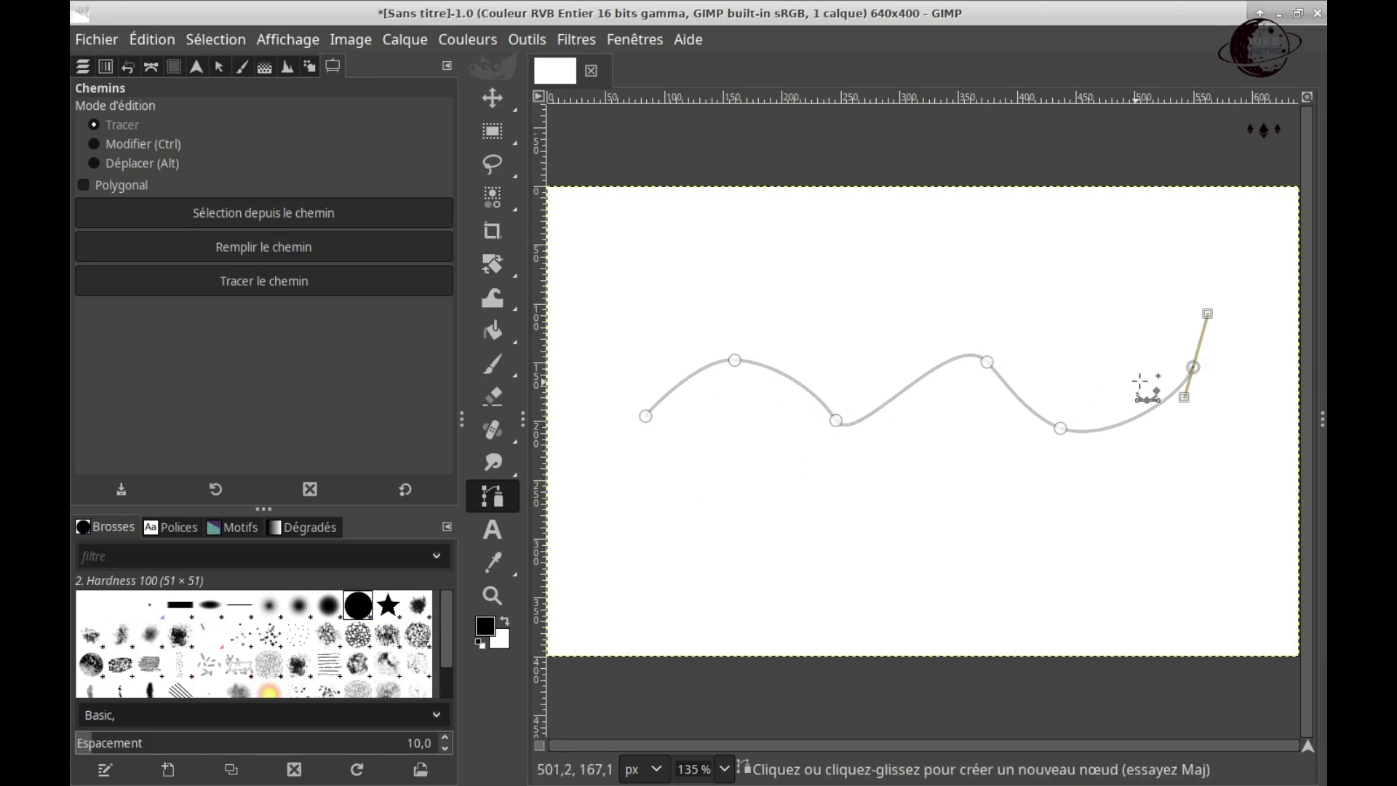
# - Add a text layer reading "Ceci est un chemin de test" in the lower part of the canvas
pyautogui.press('t')
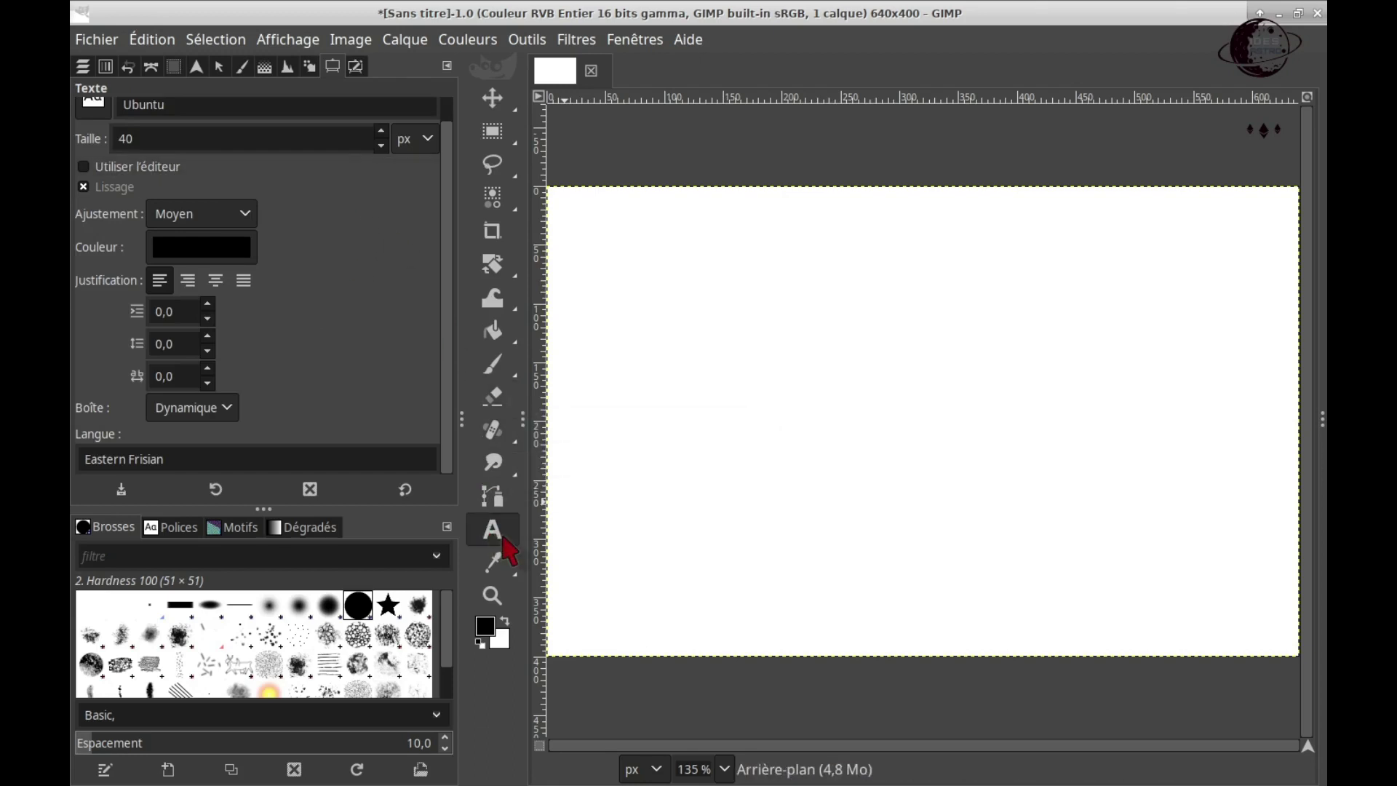
pyautogui.click(692, 533)
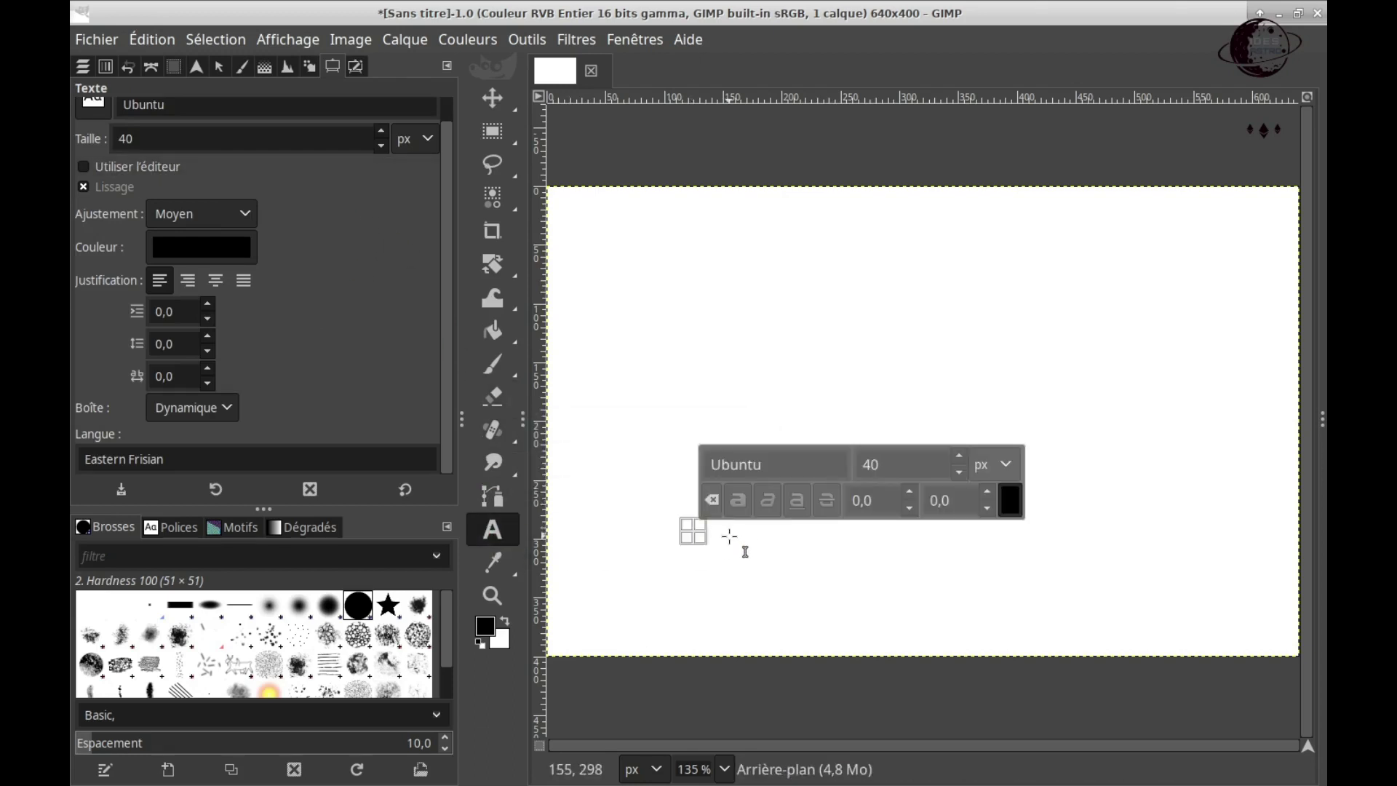
pyautogui.write('C')
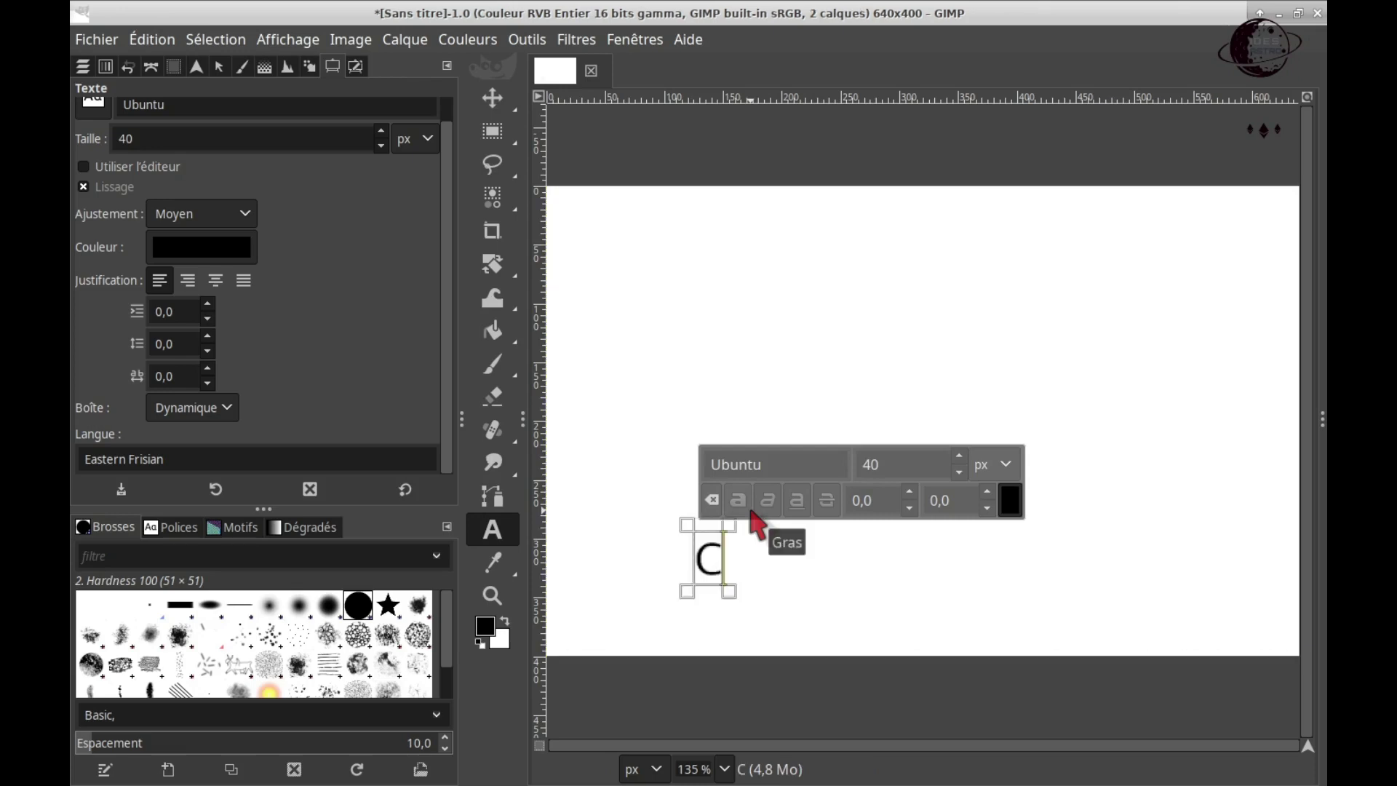
pyautogui.write('eci esr')
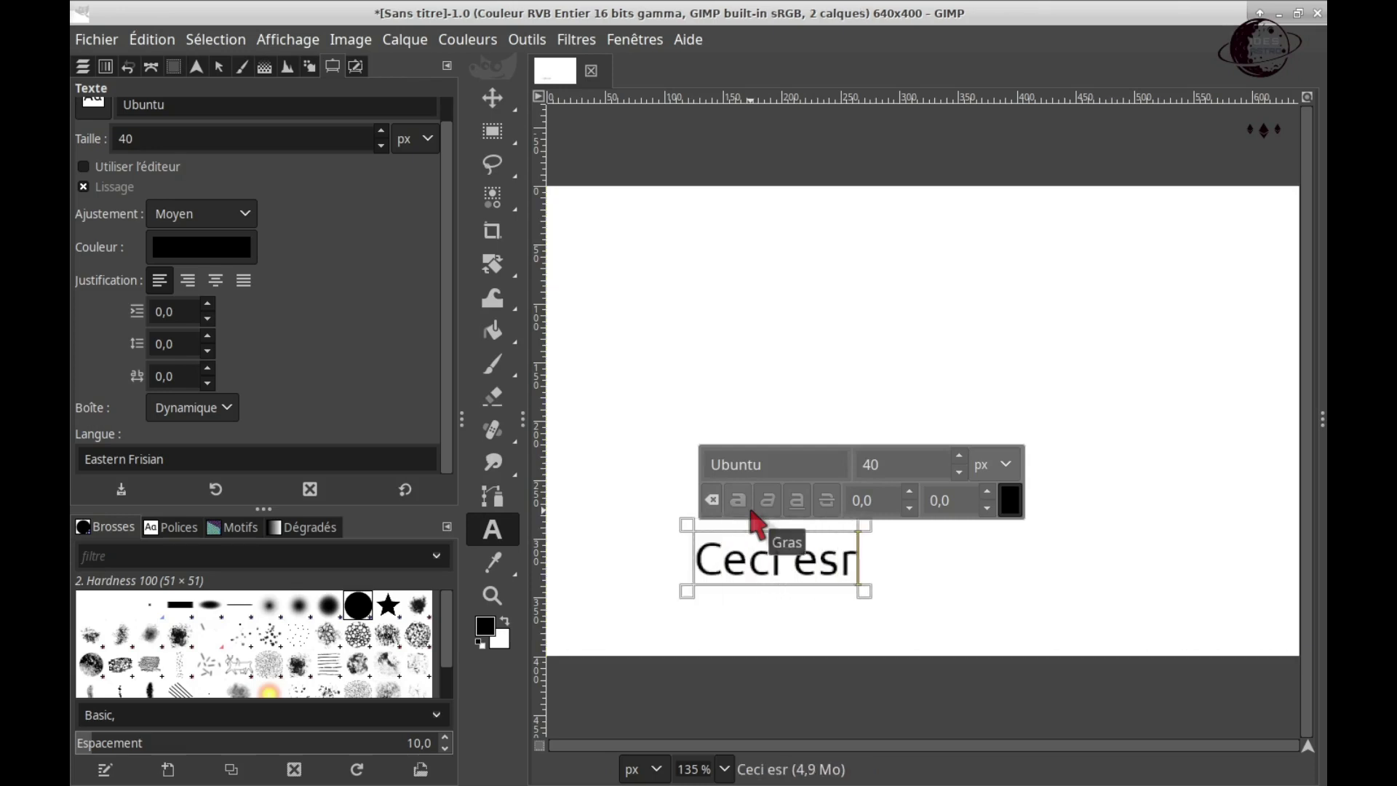
pyautogui.press('BackSpace')
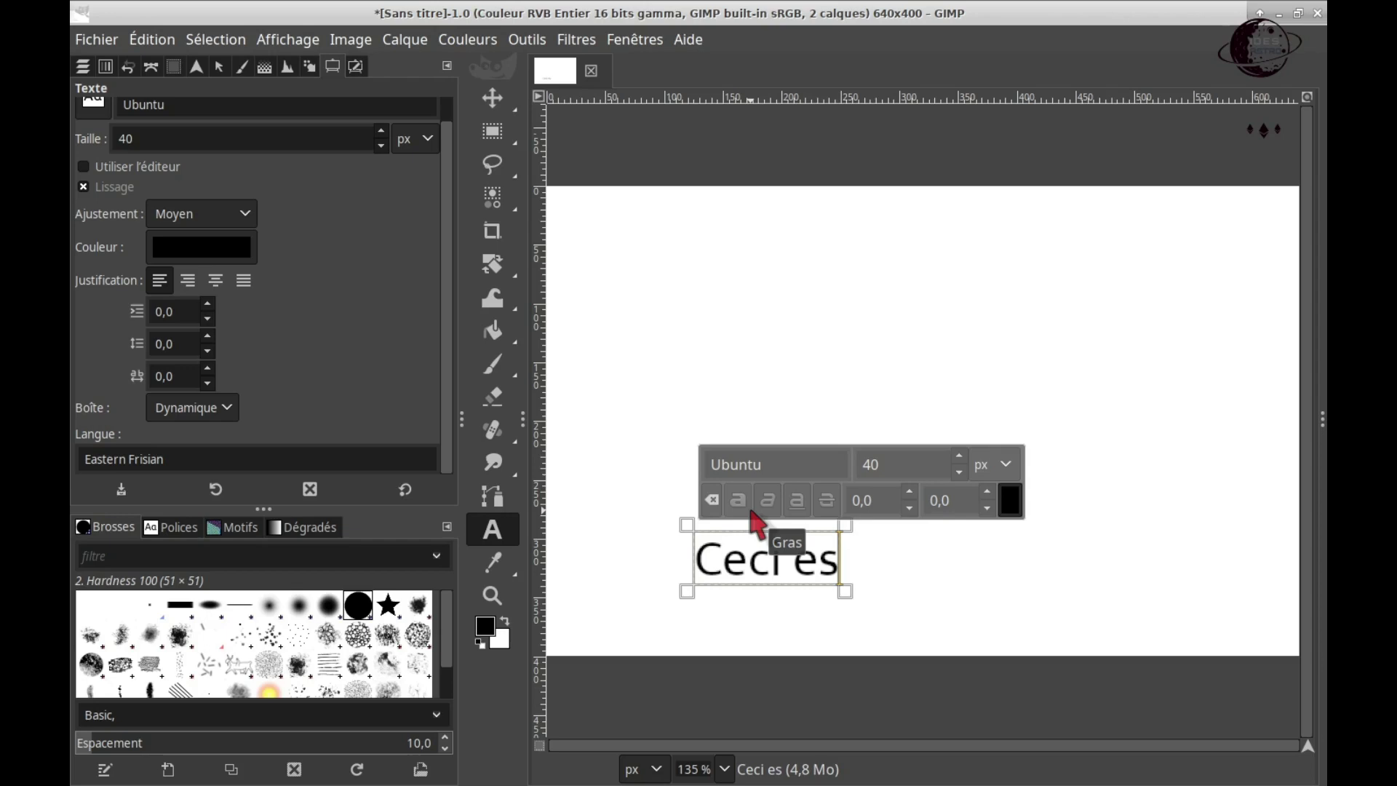
pyautogui.write('t un chemin de')
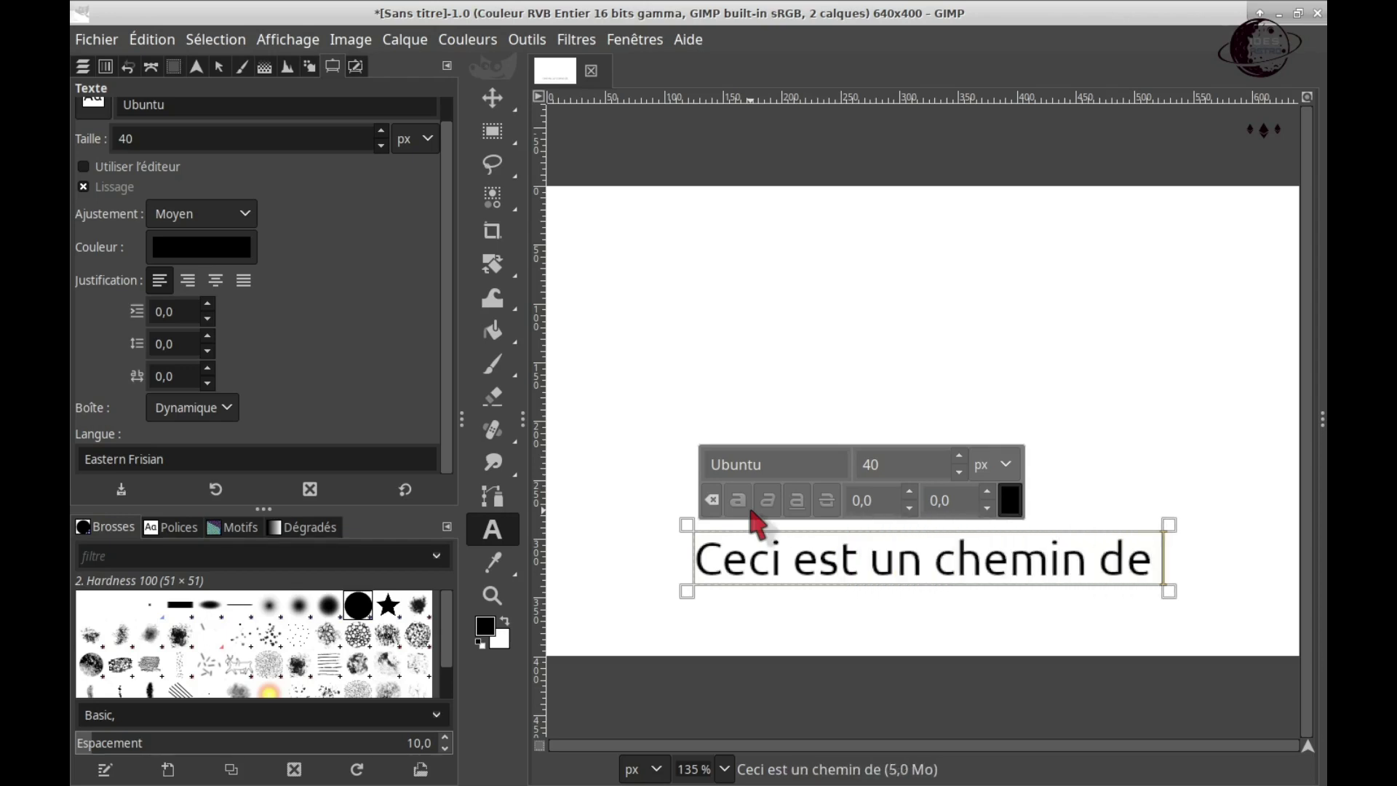
pyautogui.write(' test')
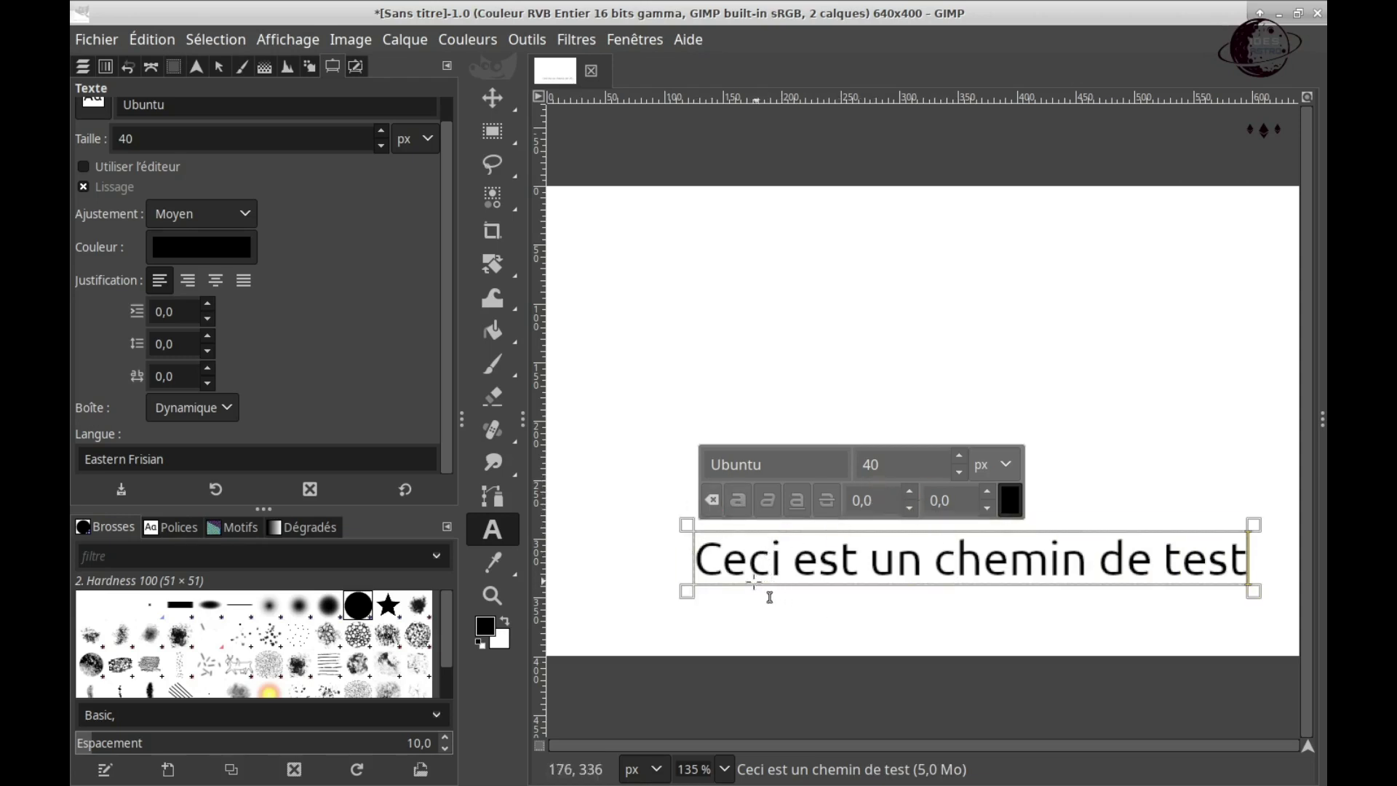
# - Bend the text layer "Ceci est un chemin de test" along the wavy path with Texte le long d'un chemin
pyautogui.moveTo(496, 100)
pyautogui.click(83, 67)
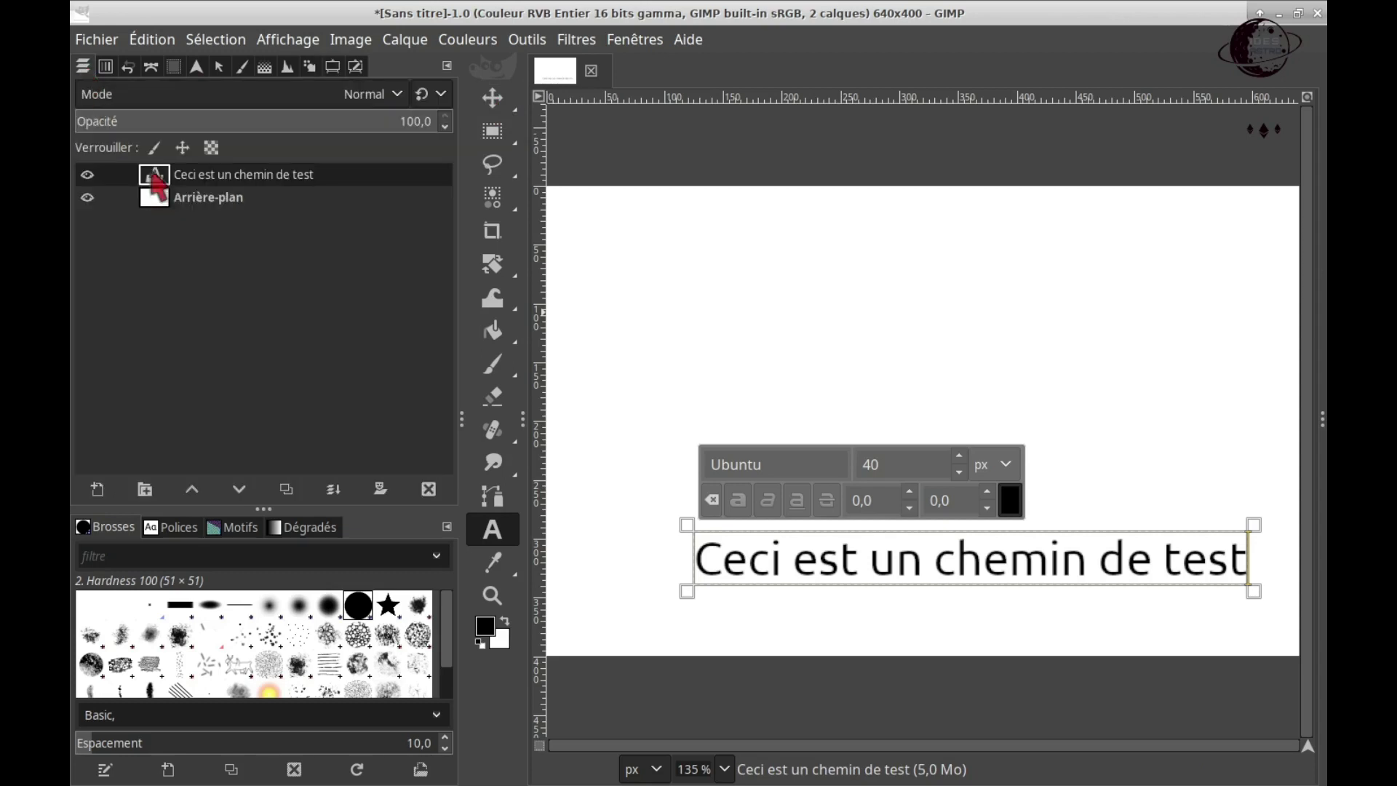
pyautogui.rightClick(154, 177)
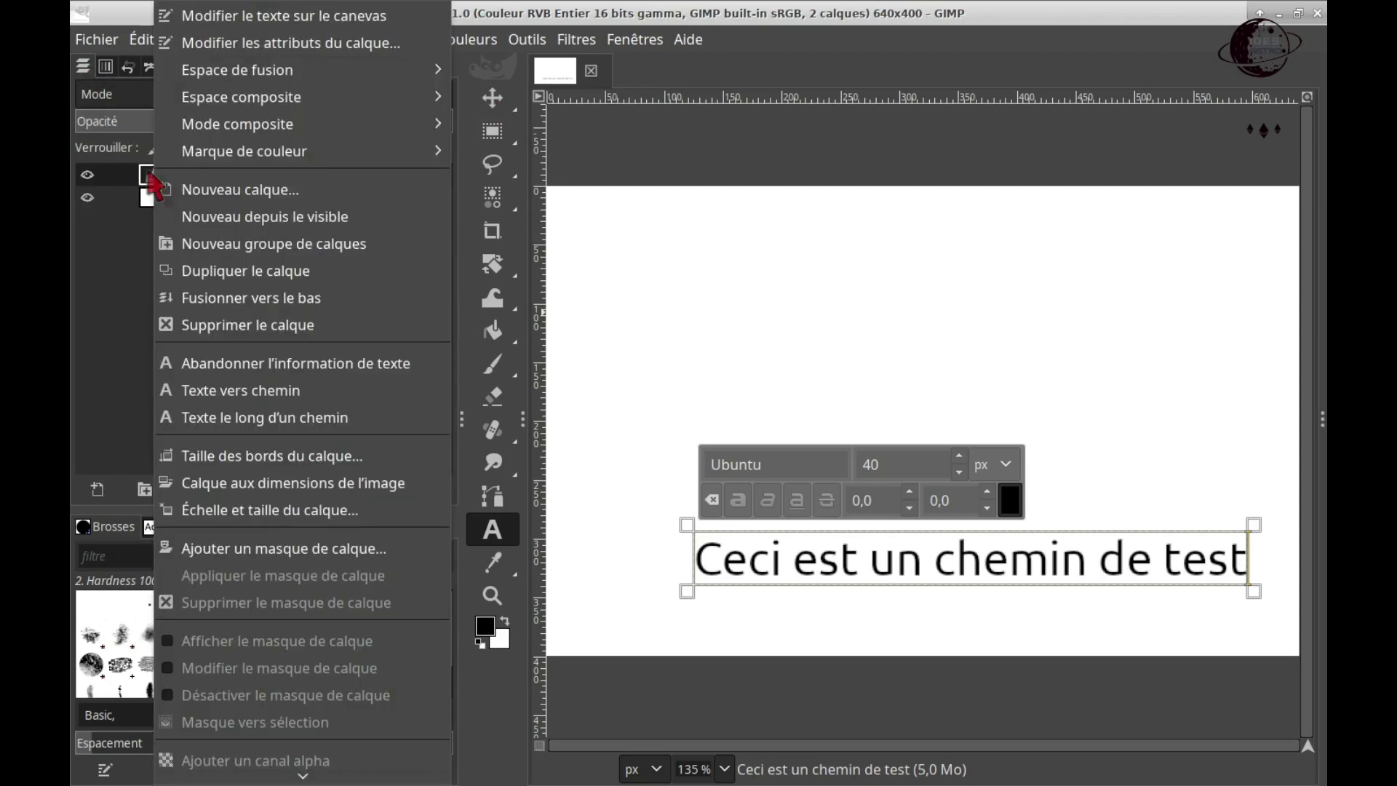
pyautogui.click(313, 426)
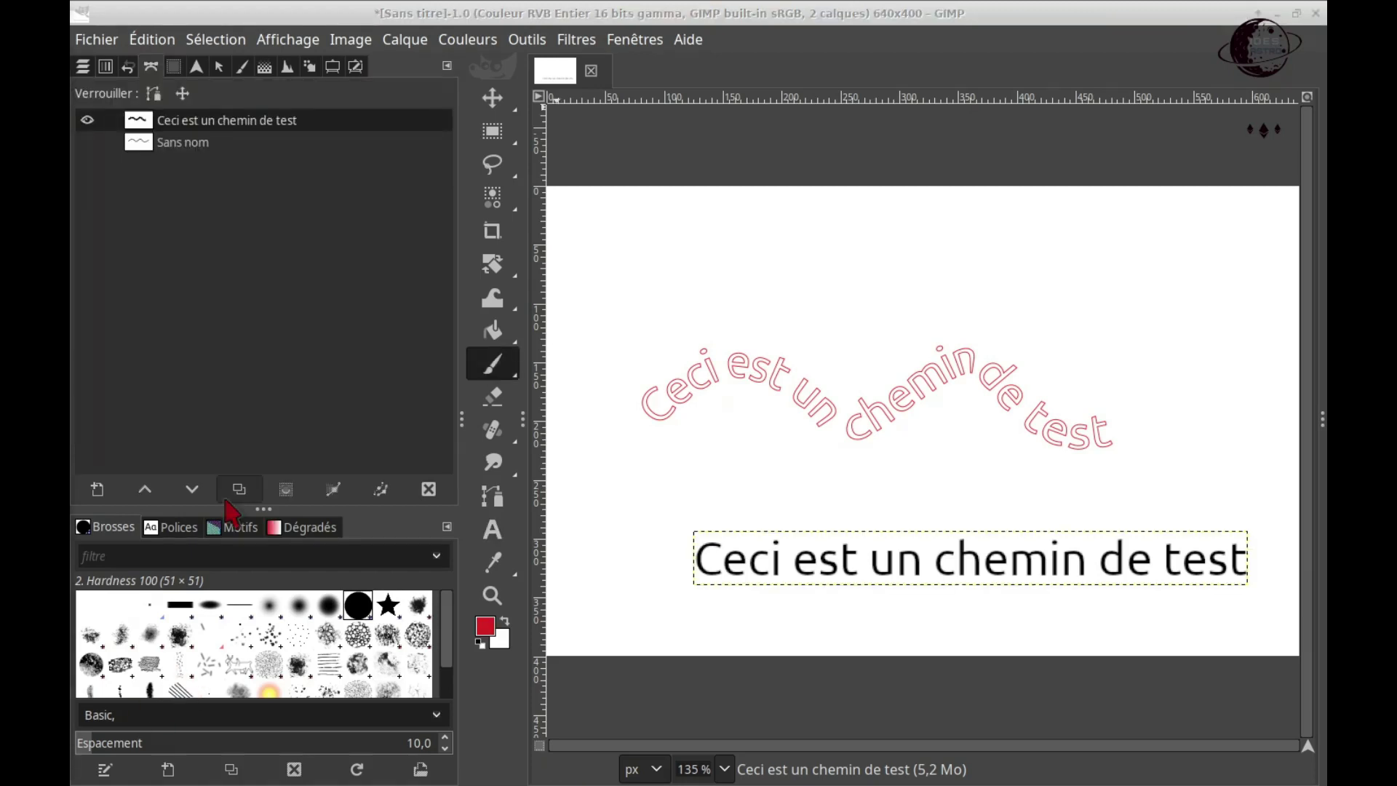
# - Delete the original straight text layer "Ceci est un chemin de test", keeping only the background layer
pyautogui.click(83, 68)
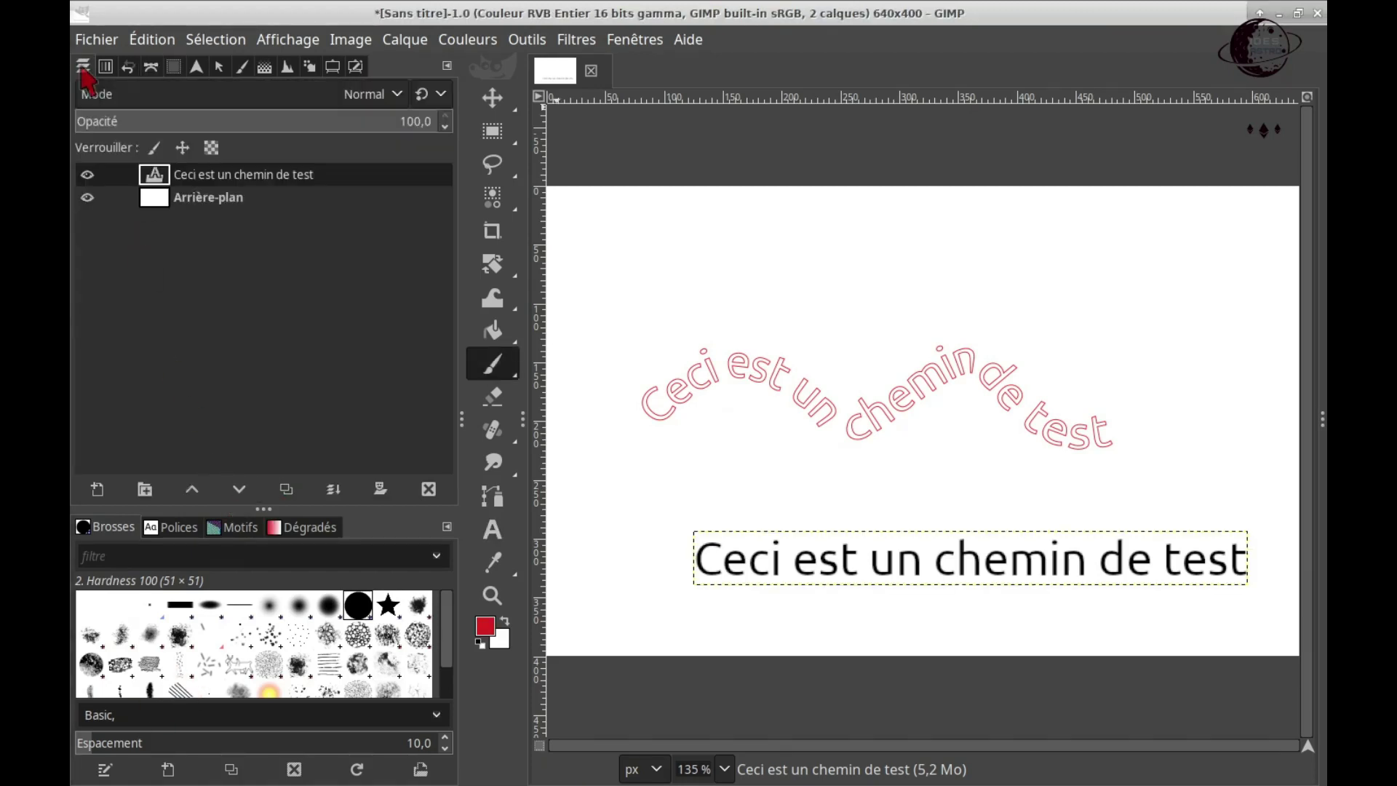
pyautogui.rightClick(202, 188)
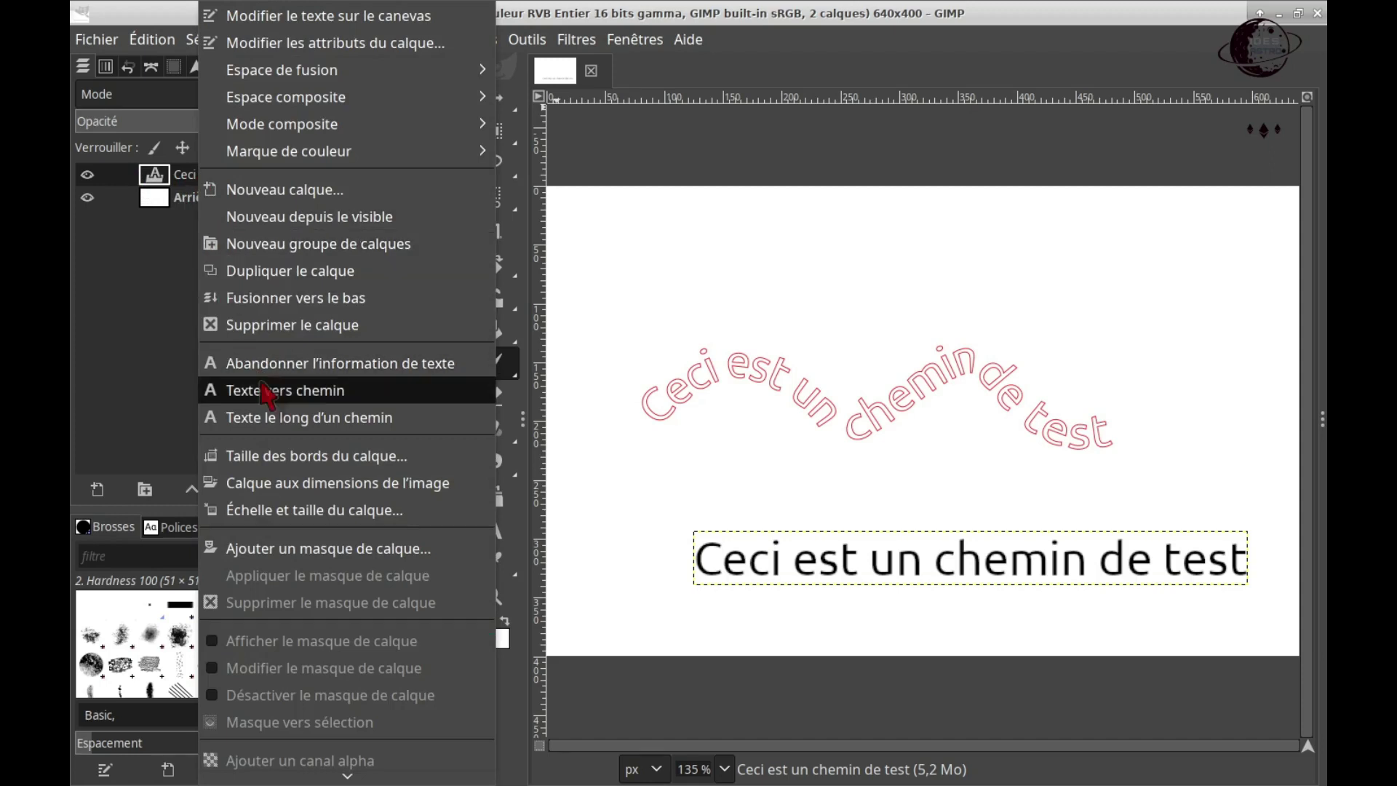
pyautogui.click(290, 324)
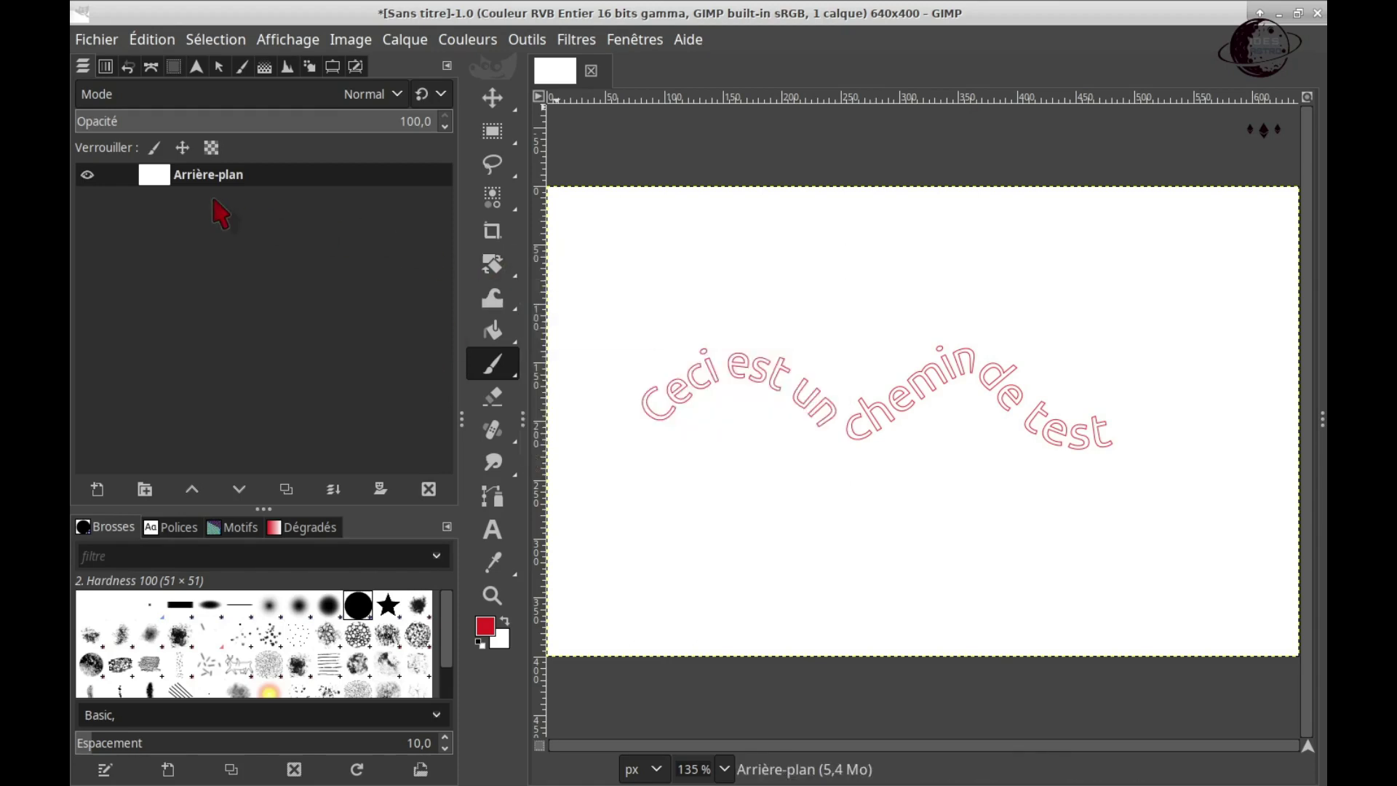
# - Compare the path list with the layer list, toggling the visibility of the path "Ceci est un chemin de test"
pyautogui.click(150, 66)
pyautogui.click(88, 120)
pyautogui.click(89, 120)
pyautogui.click(89, 121)
pyautogui.click(88, 121)
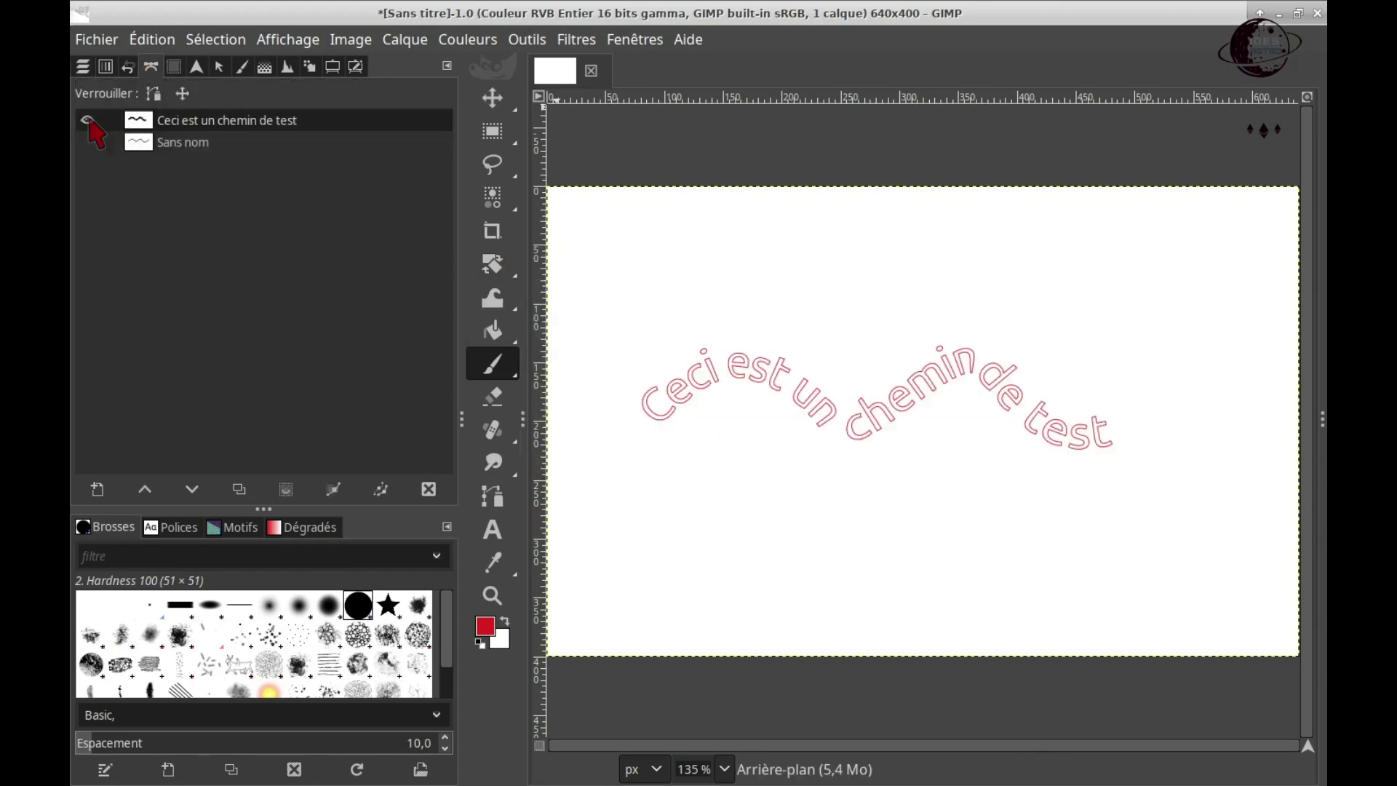
pyautogui.click(83, 67)
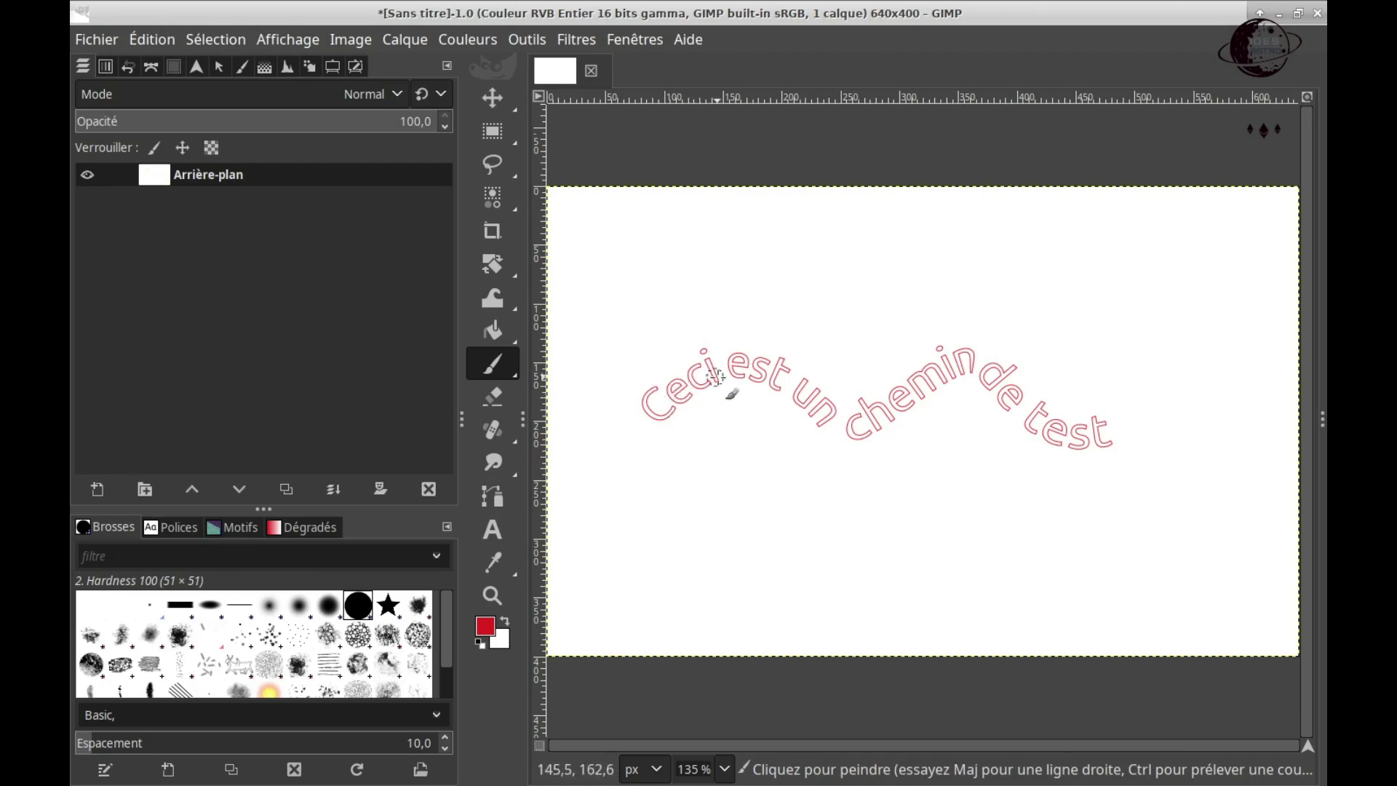
pyautogui.click(151, 67)
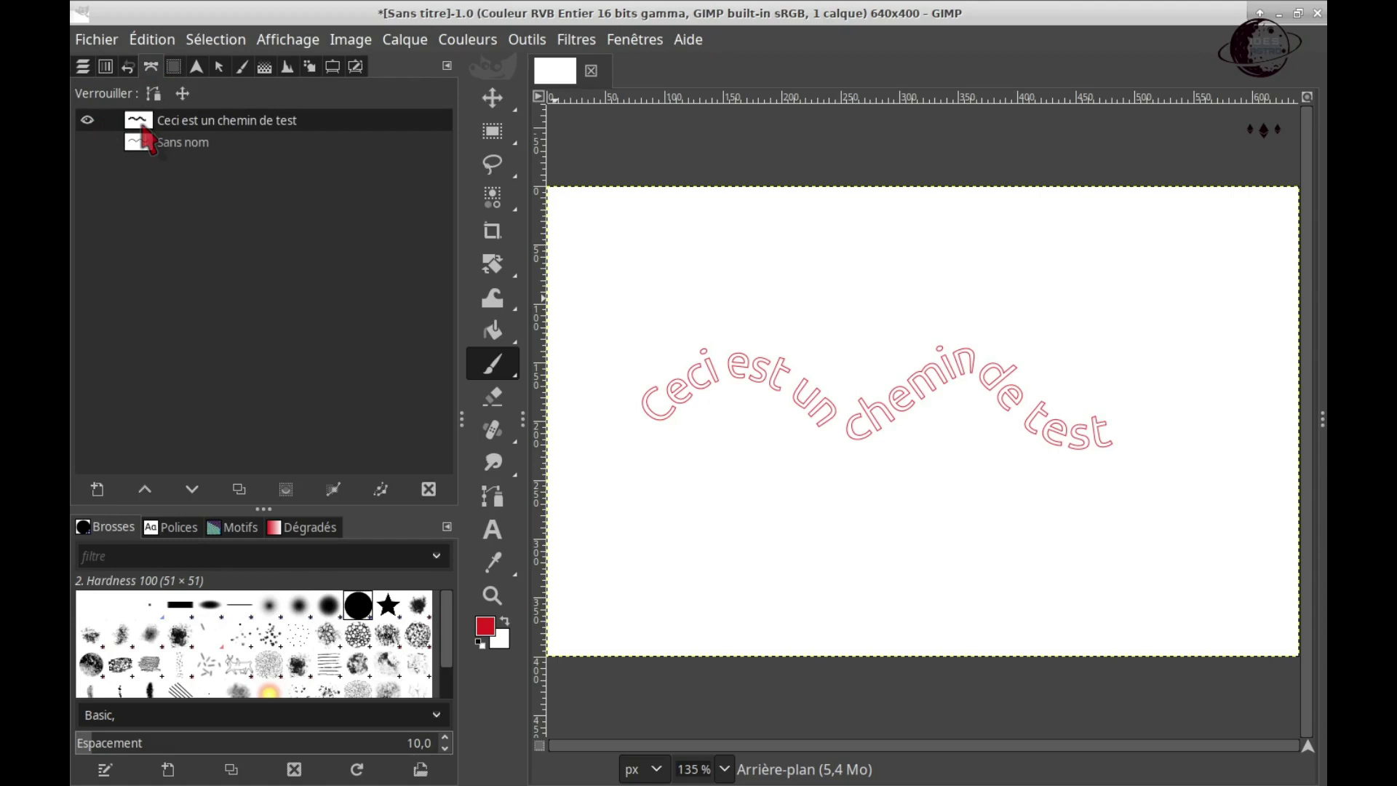
pyautogui.click(87, 121)
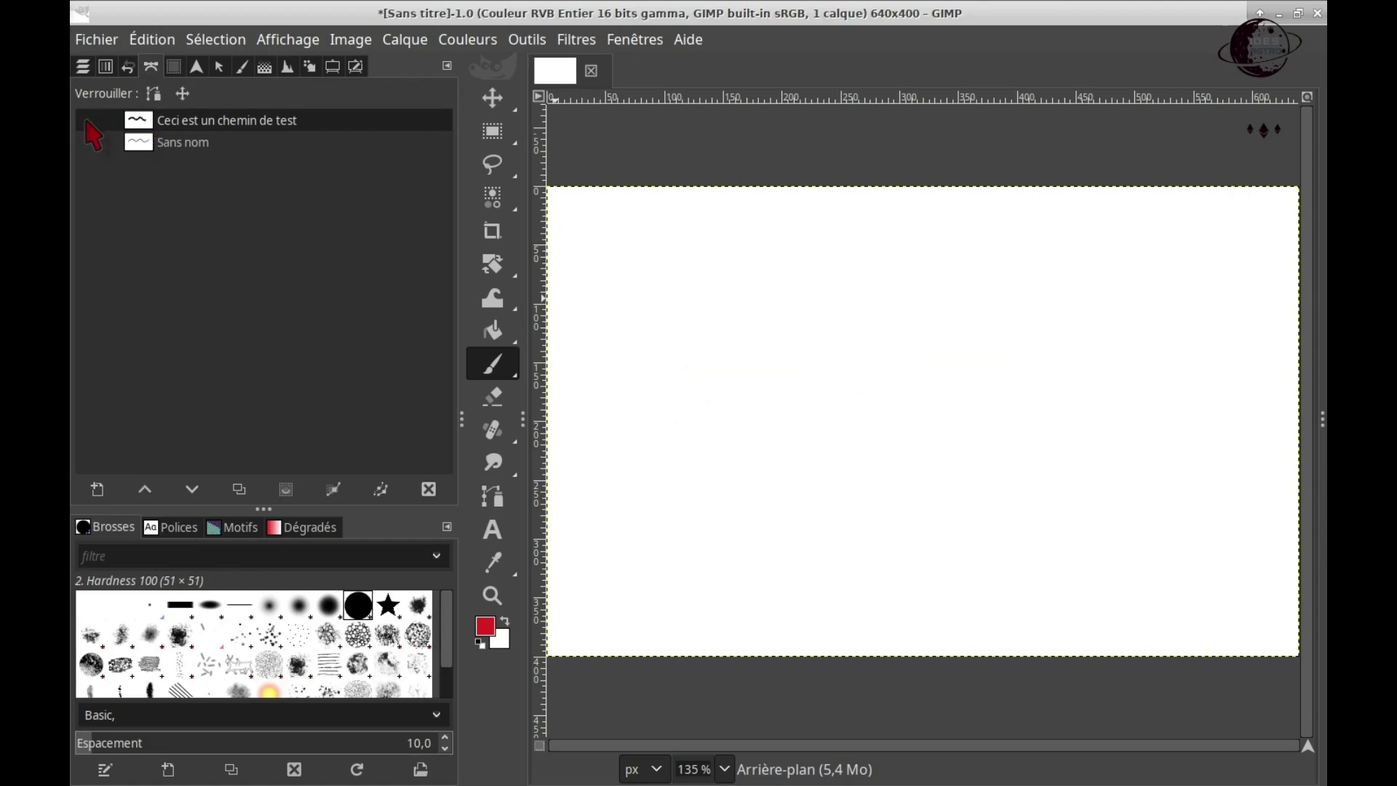
pyautogui.click(87, 120)
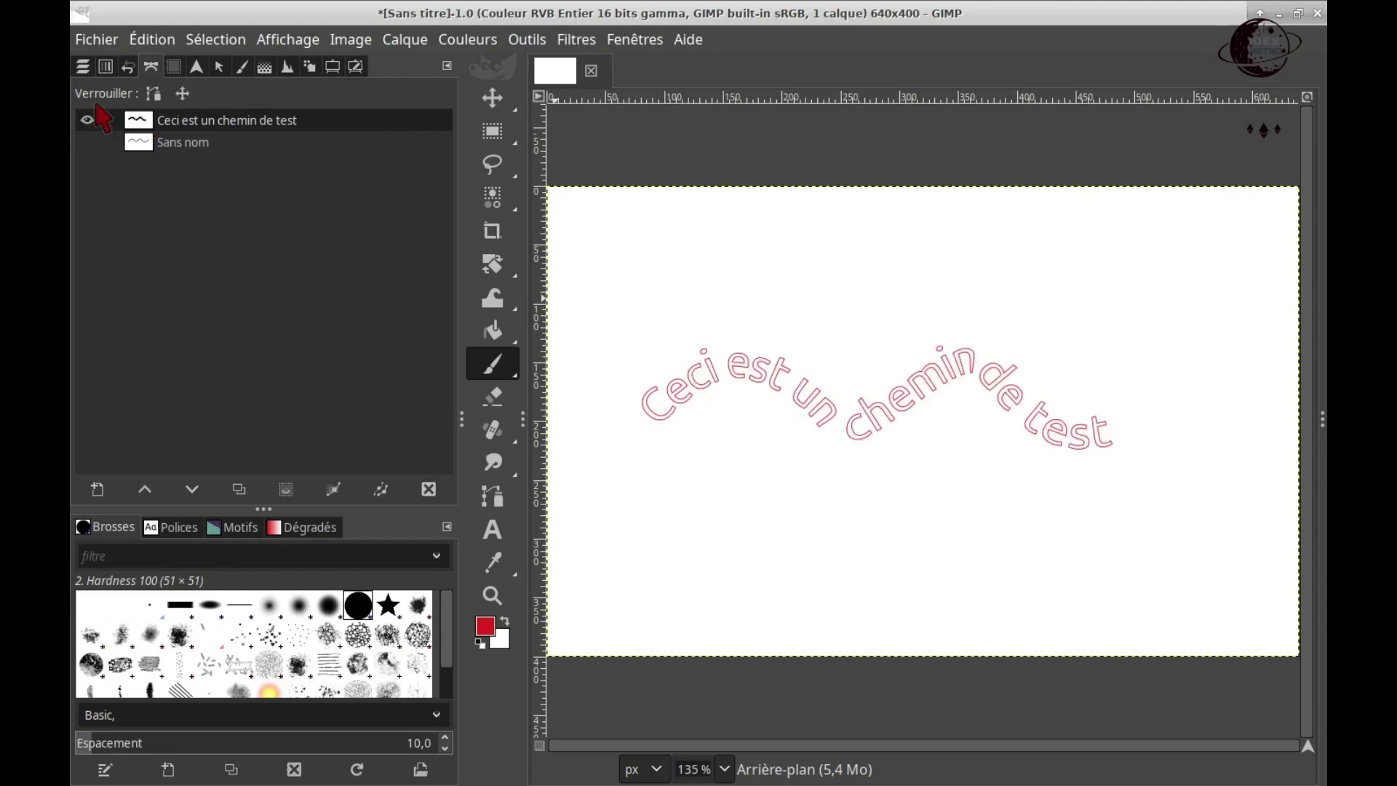
pyautogui.click(84, 68)
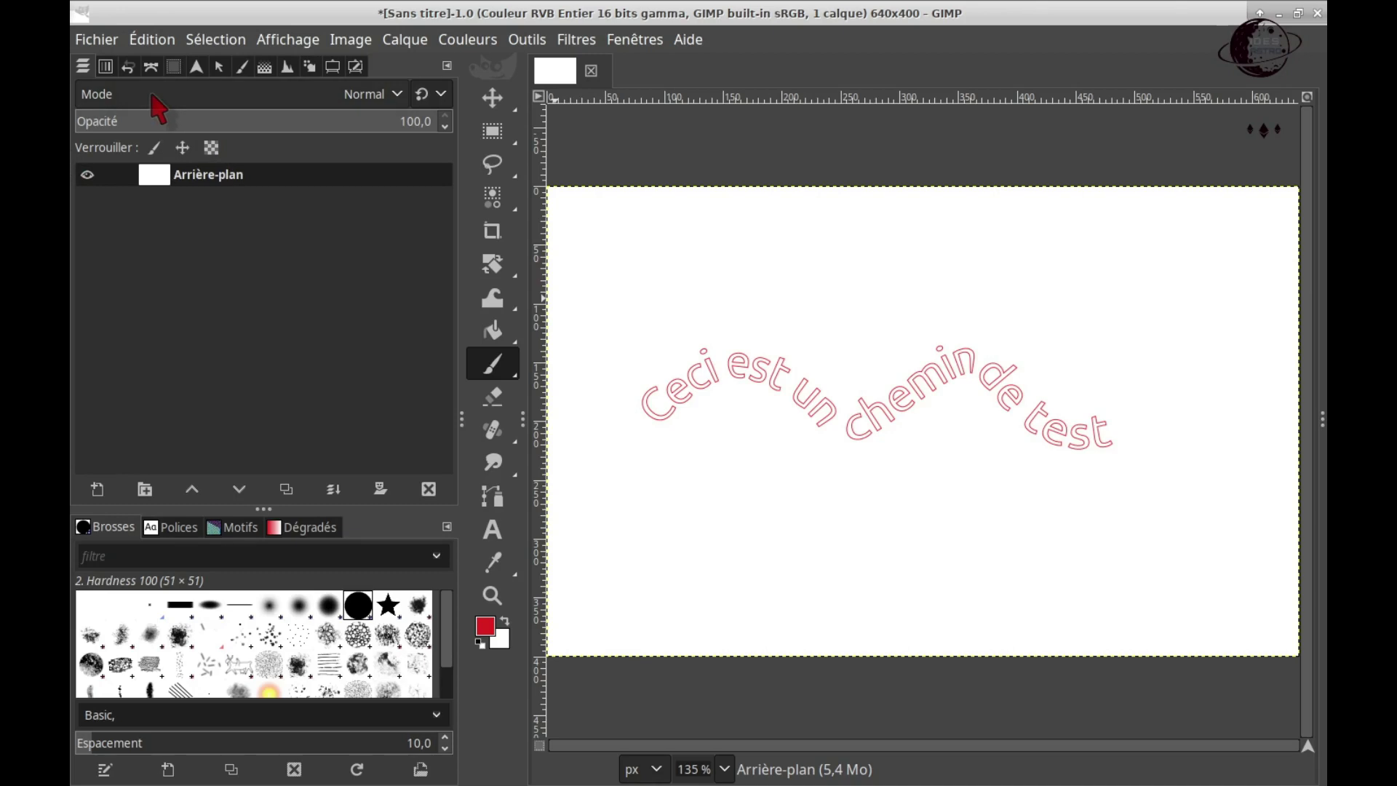
# - Convert the path "Ceci est un chemin de test" to a selection and hide the path
pyautogui.click(150, 68)
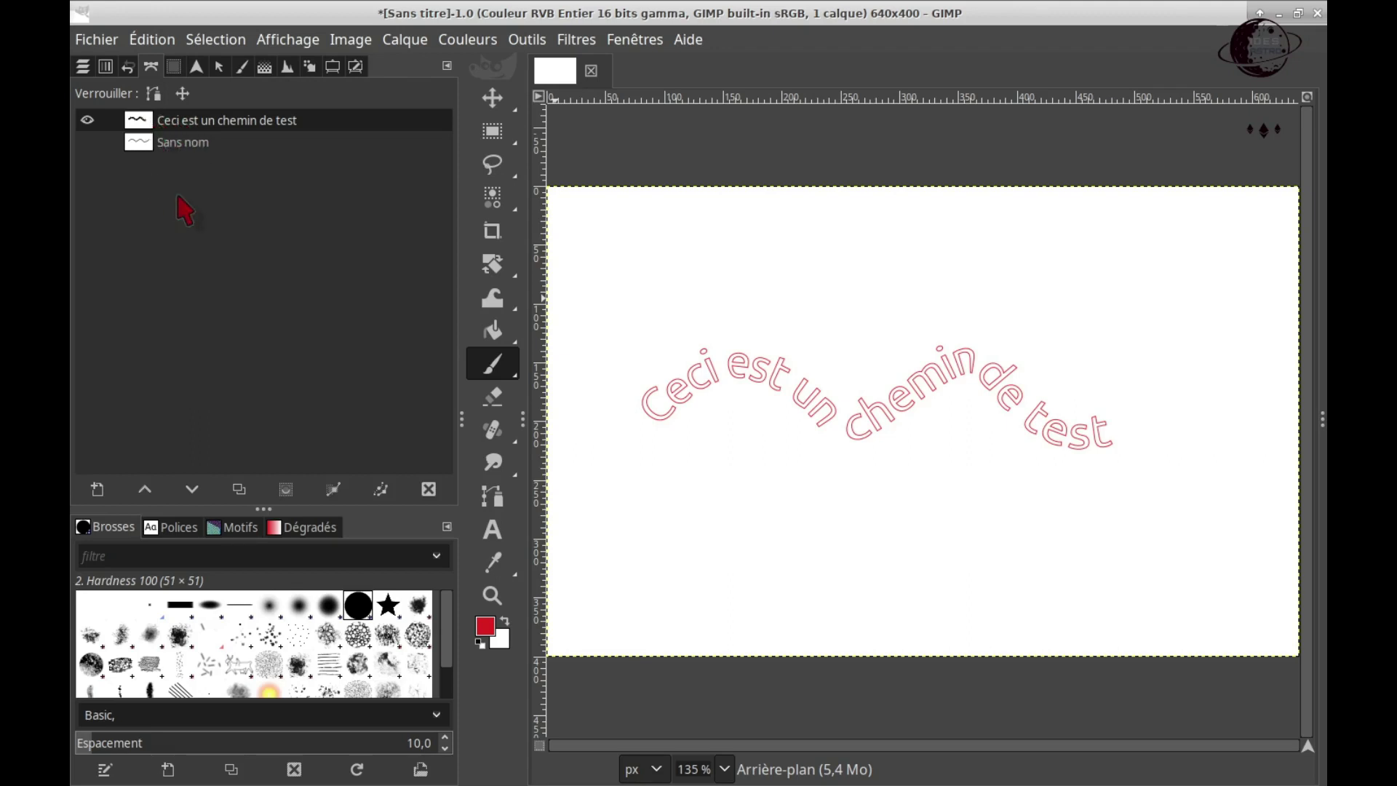
pyautogui.click(285, 490)
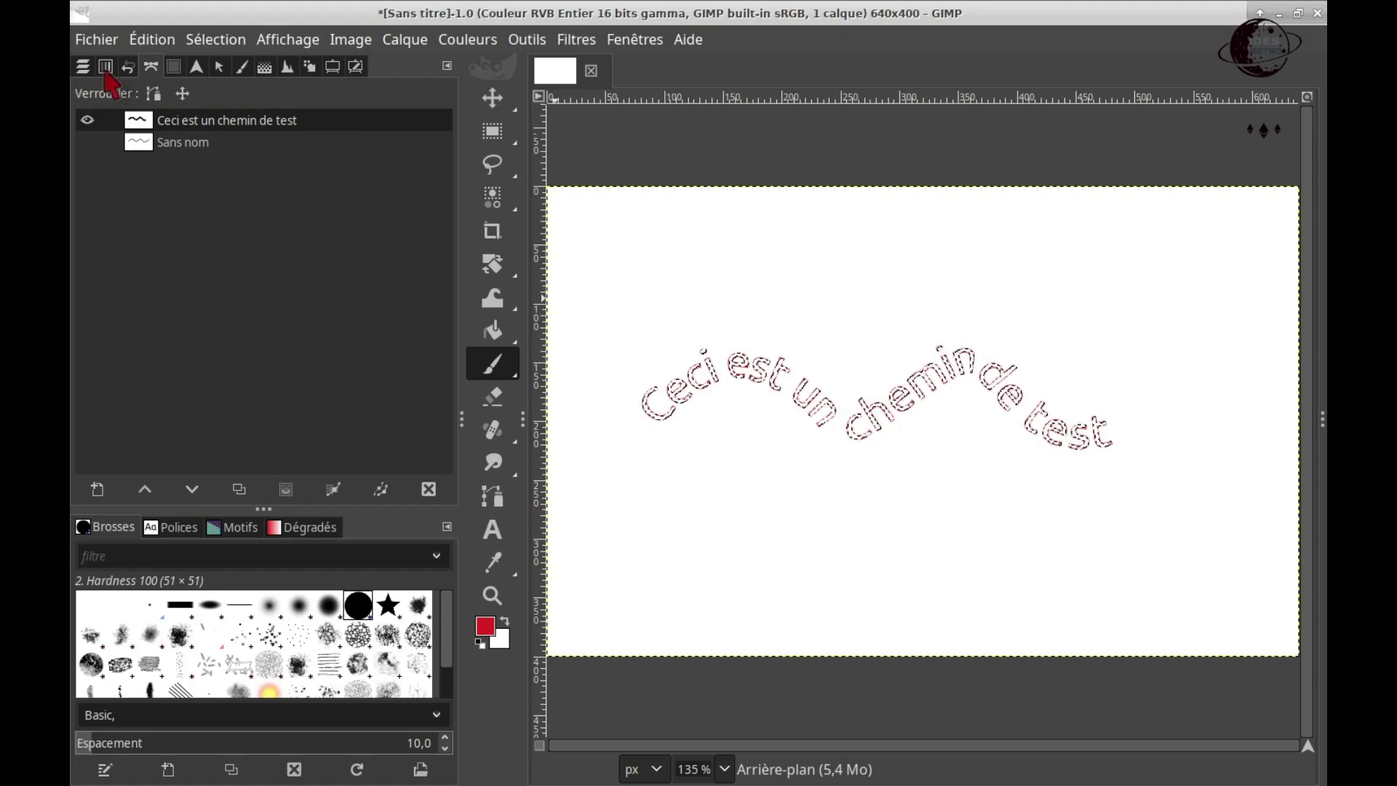
pyautogui.click(86, 121)
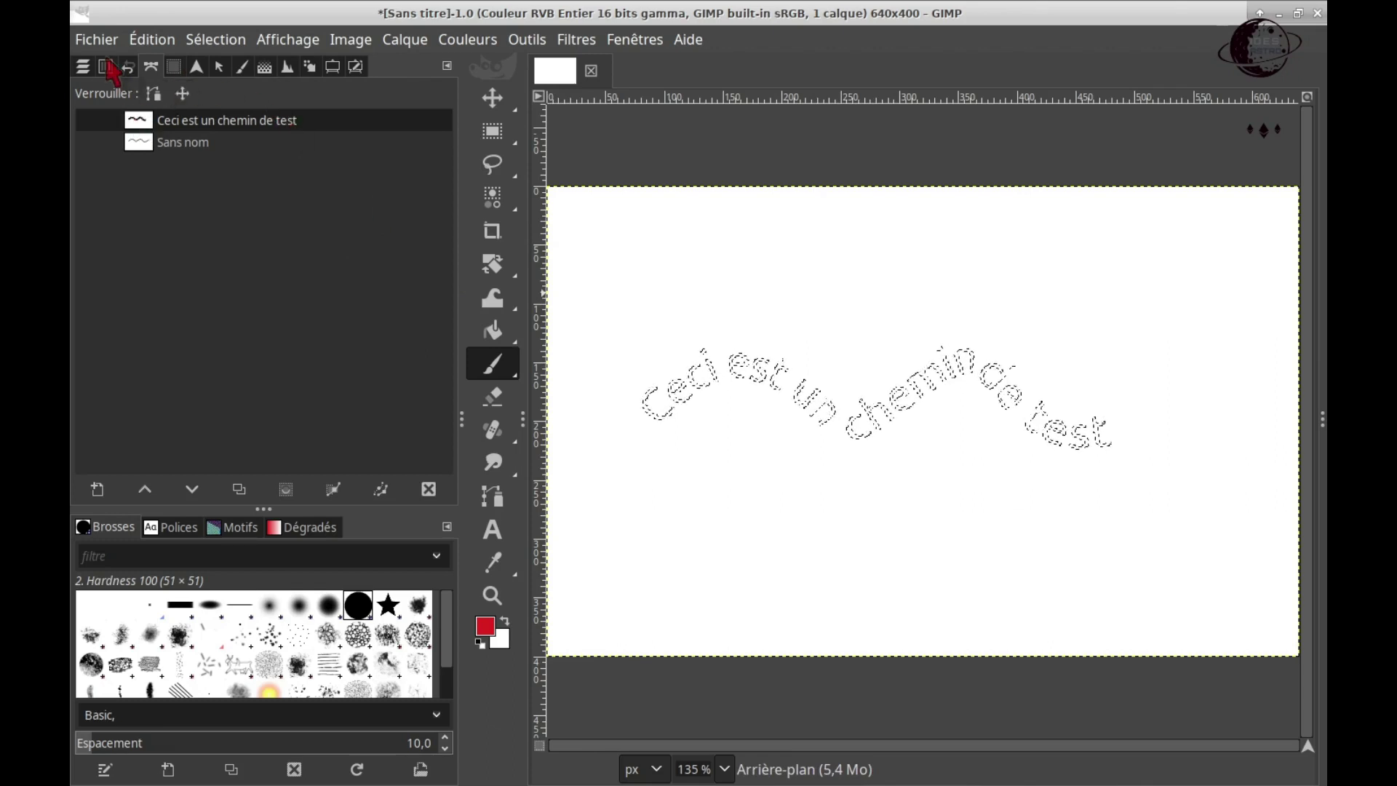
# - Create a 640 × 400 px layer named "gradient" filled with transparency above the background
pyautogui.click(83, 67)
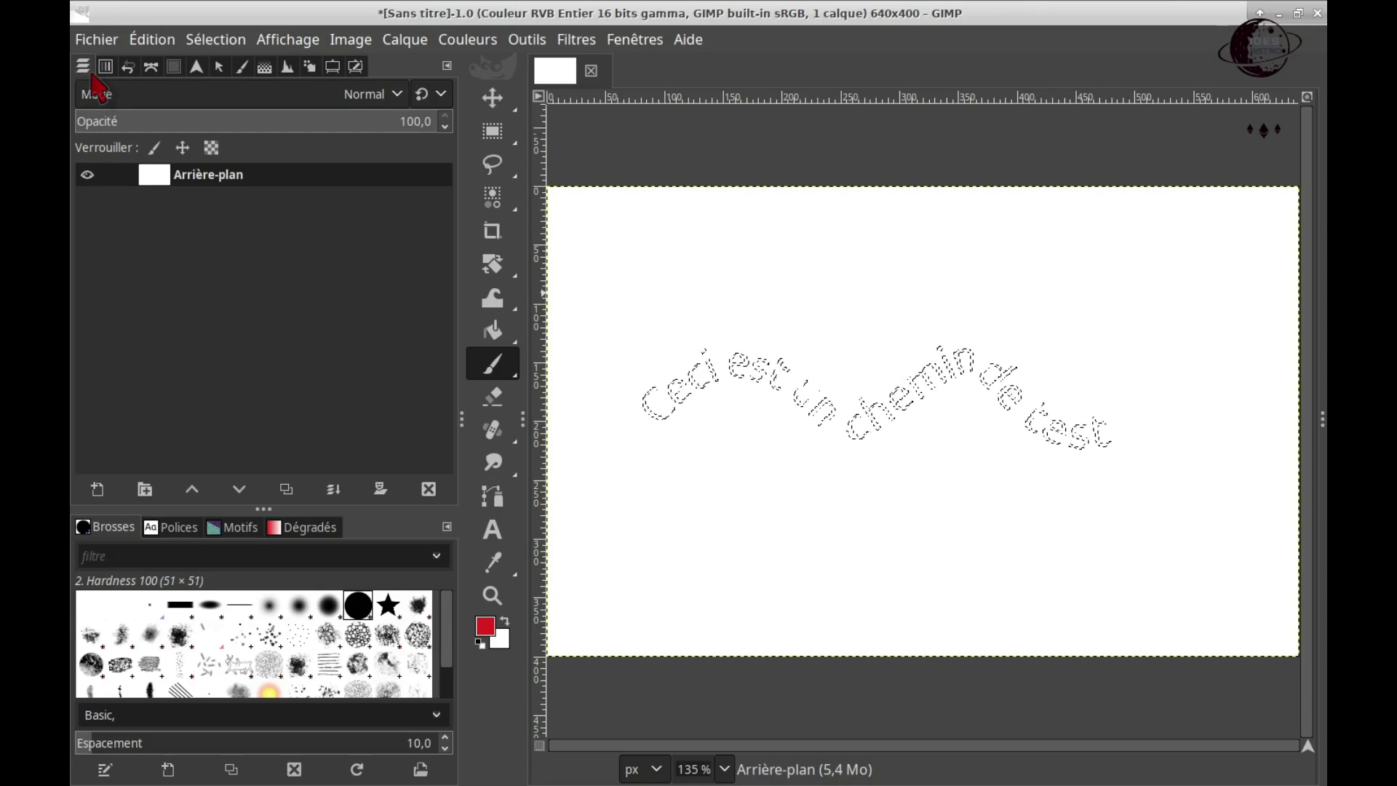
pyautogui.click(95, 490)
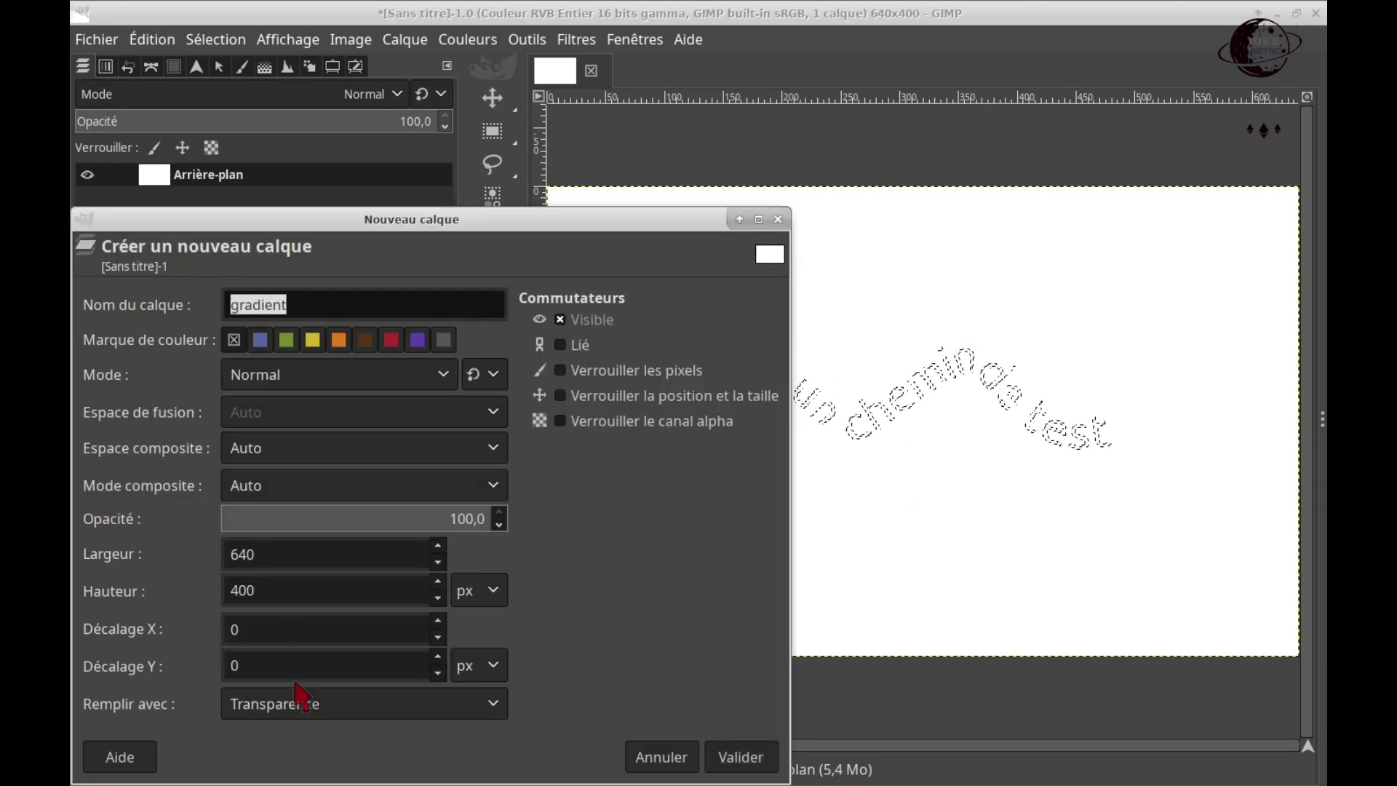
pyautogui.click(739, 756)
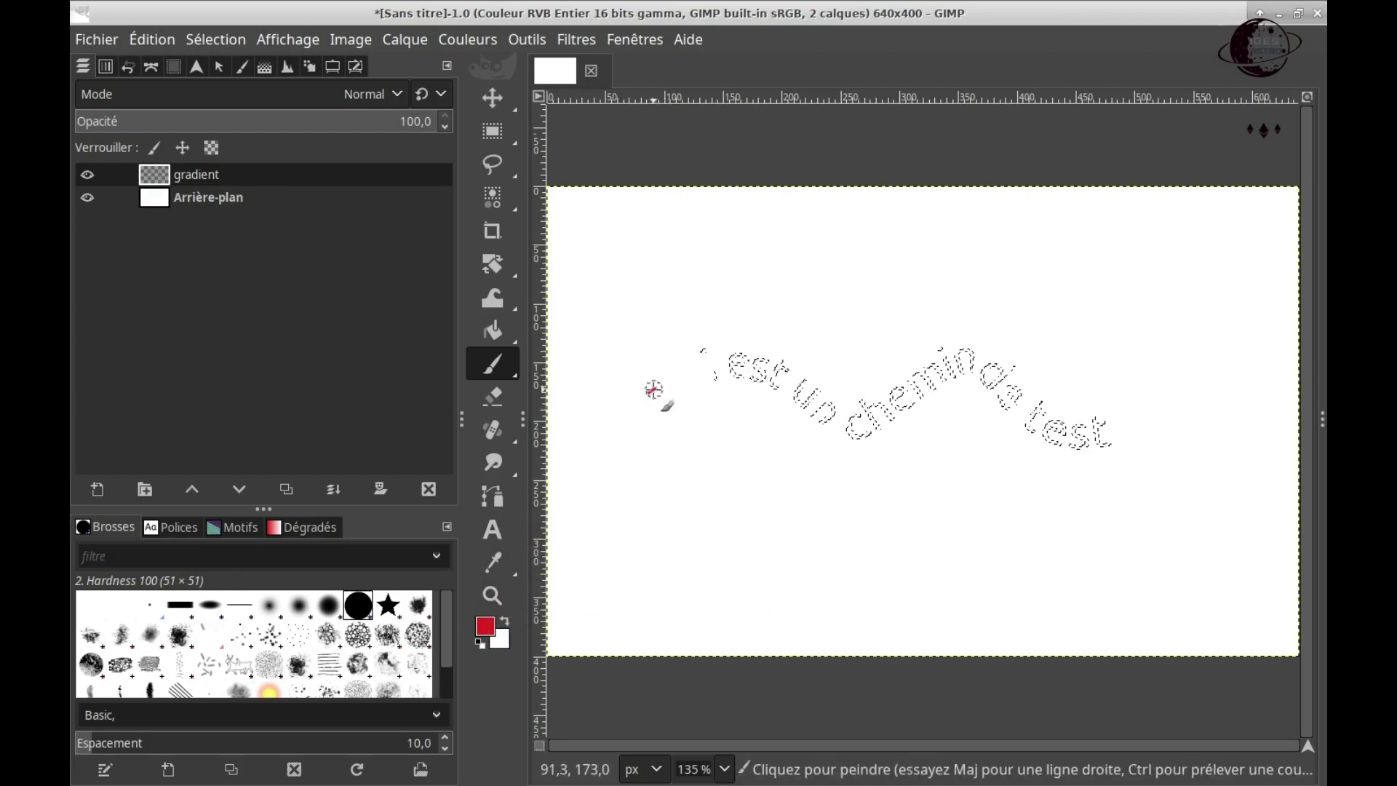
# - Paint the whole selected lettering "Ceci est un chemin de test" red on the gradient layer
pyautogui.moveTo(652, 424)
pyautogui.mouseDown()
pyautogui.moveTo(685, 371)
pyautogui.moveTo(687, 393)
pyautogui.moveTo(699, 374)
pyautogui.moveTo(739, 366)
pyautogui.moveTo(740, 383)
pyautogui.moveTo(745, 354)
pyautogui.moveTo(779, 376)
pyautogui.moveTo(793, 412)
pyautogui.moveTo(767, 352)
pyautogui.moveTo(823, 402)
pyautogui.moveTo(815, 418)
pyautogui.moveTo(827, 405)
pyautogui.moveTo(852, 425)
pyautogui.moveTo(918, 408)
pyautogui.moveTo(903, 417)
pyautogui.moveTo(924, 405)
pyautogui.moveTo(885, 398)
pyautogui.moveTo(910, 365)
pyautogui.moveTo(964, 346)
pyautogui.moveTo(934, 352)
pyautogui.moveTo(946, 342)
pyautogui.moveTo(979, 389)
pyautogui.moveTo(1006, 375)
pyautogui.moveTo(970, 342)
pyautogui.moveTo(951, 369)
pyautogui.moveTo(981, 361)
pyautogui.moveTo(1037, 430)
pyautogui.moveTo(993, 376)
pyautogui.moveTo(1032, 415)
pyautogui.moveTo(1087, 416)
pyautogui.moveTo(1097, 442)
pyautogui.moveTo(1108, 435)
pyautogui.moveTo(1091, 419)
pyautogui.moveTo(1078, 448)
pyautogui.mouseUp()
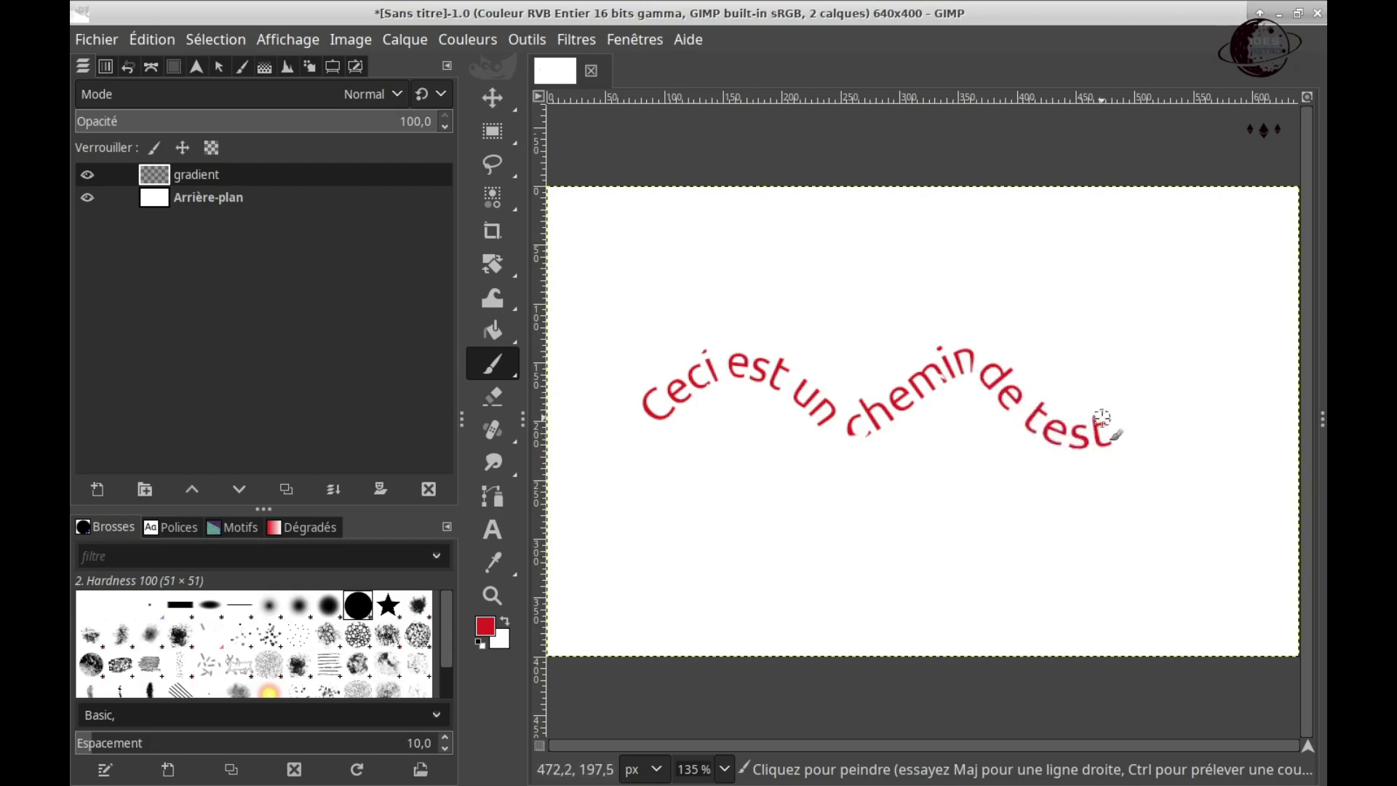
pyautogui.moveTo(848, 429)
pyautogui.mouseDown()
pyautogui.moveTo(903, 395)
pyautogui.moveTo(851, 440)
pyautogui.mouseUp()
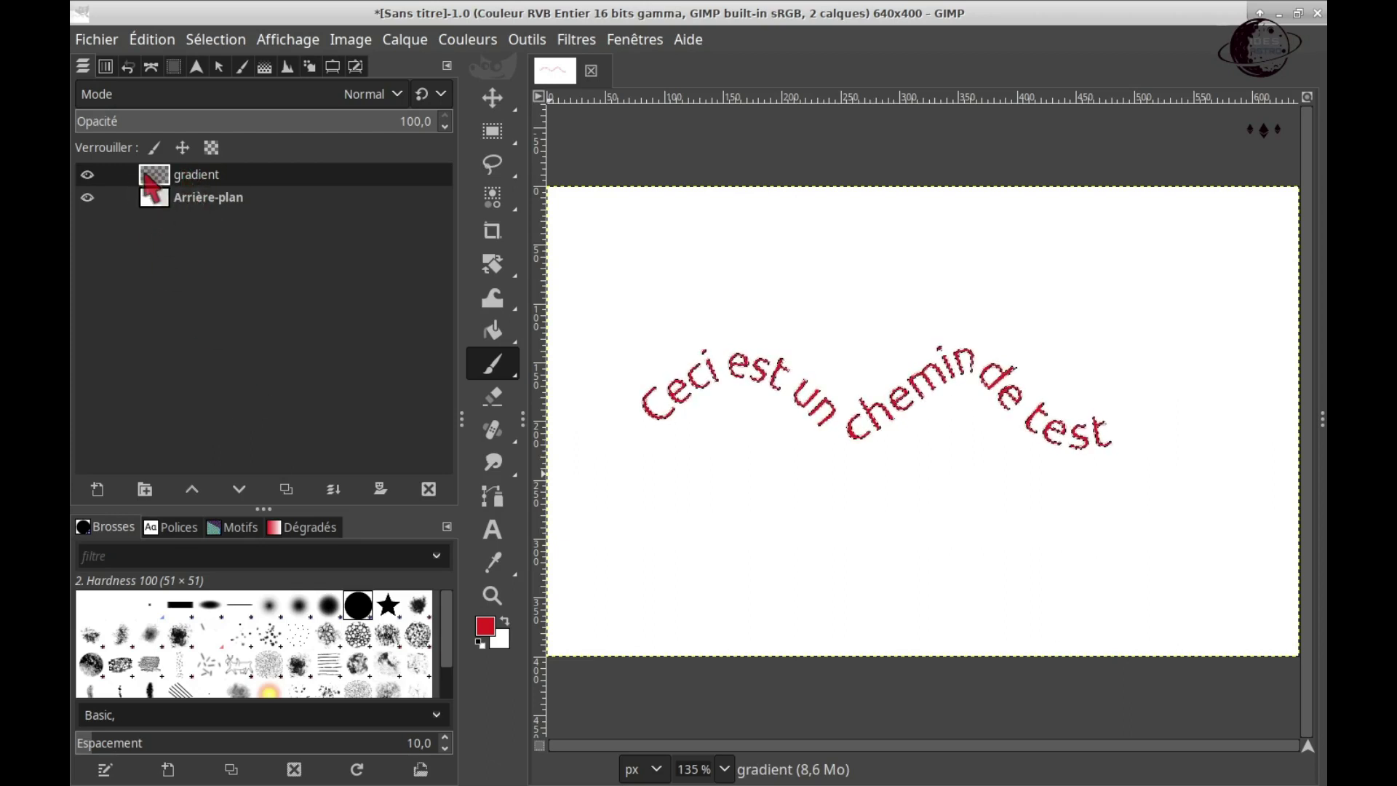
pyautogui.rightClick(144, 175)
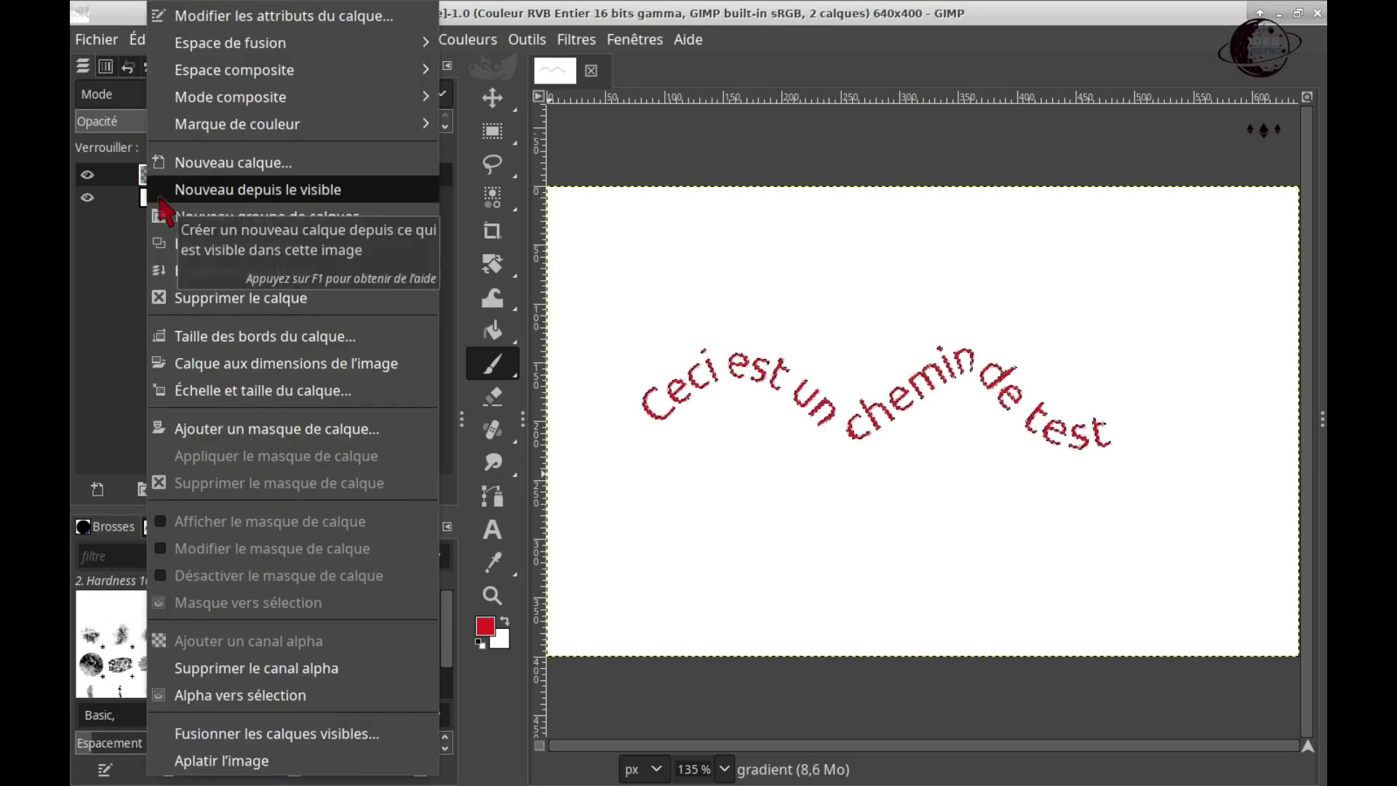
pyautogui.click(104, 239)
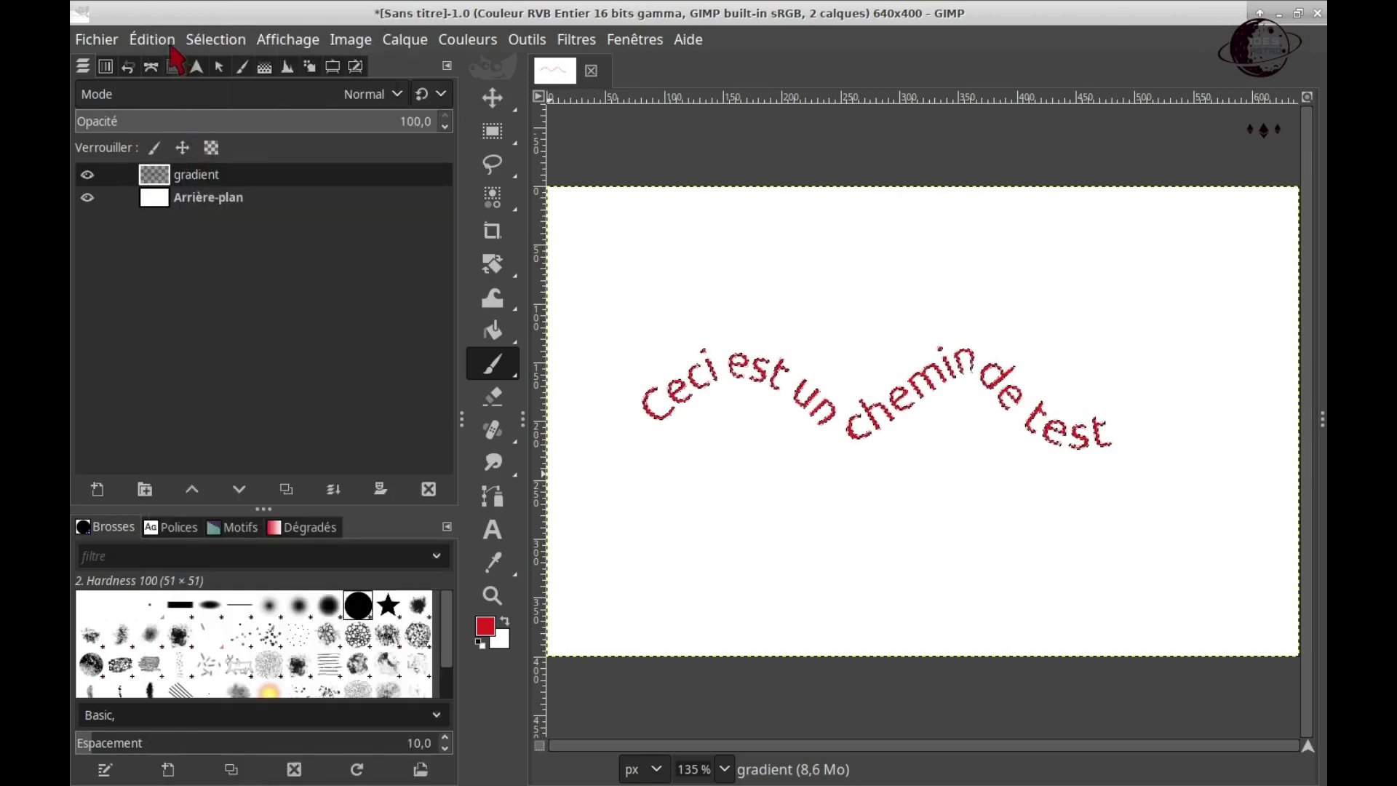
# - Clear the lettering selection and merge the gradient layer down onto the background
pyautogui.click(213, 39)
pyautogui.click(247, 105)
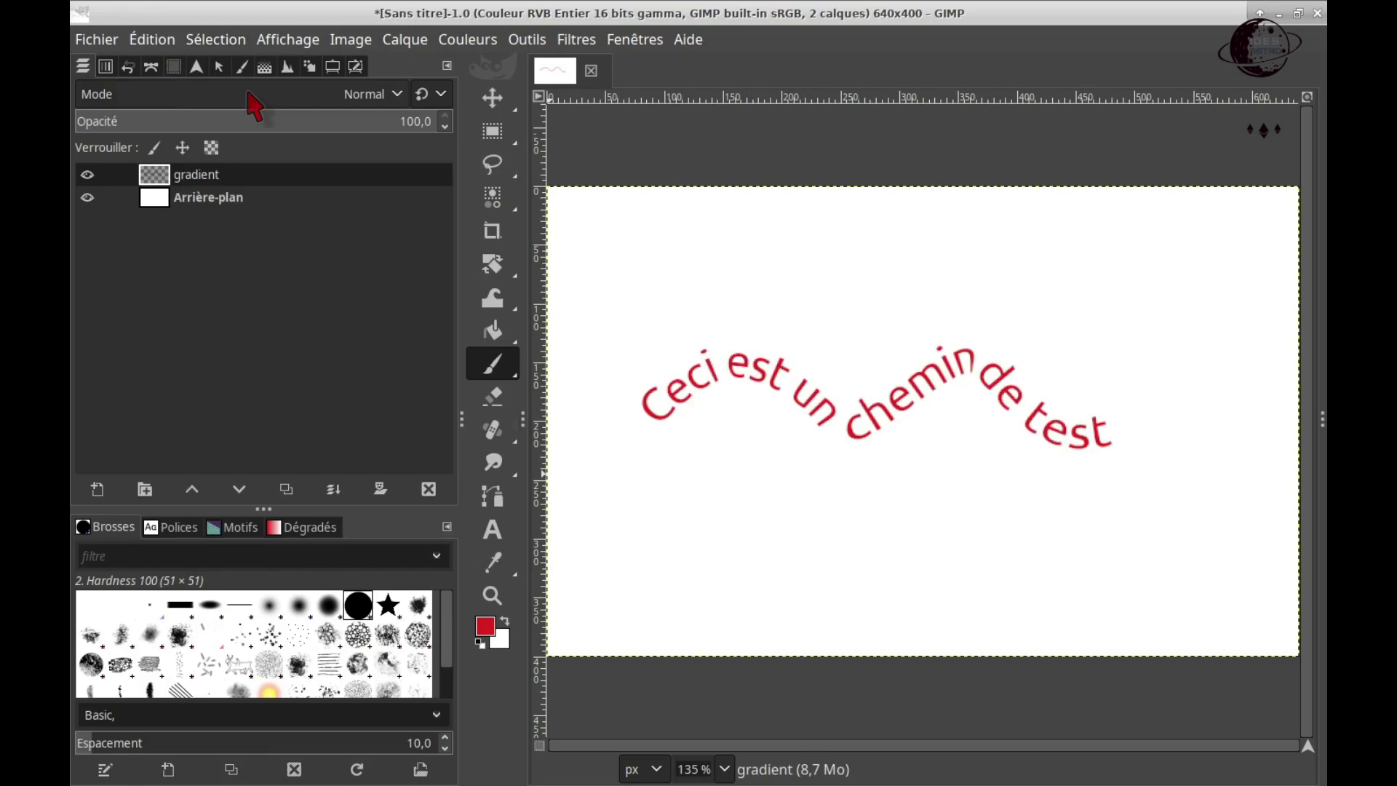
pyautogui.rightClick(158, 177)
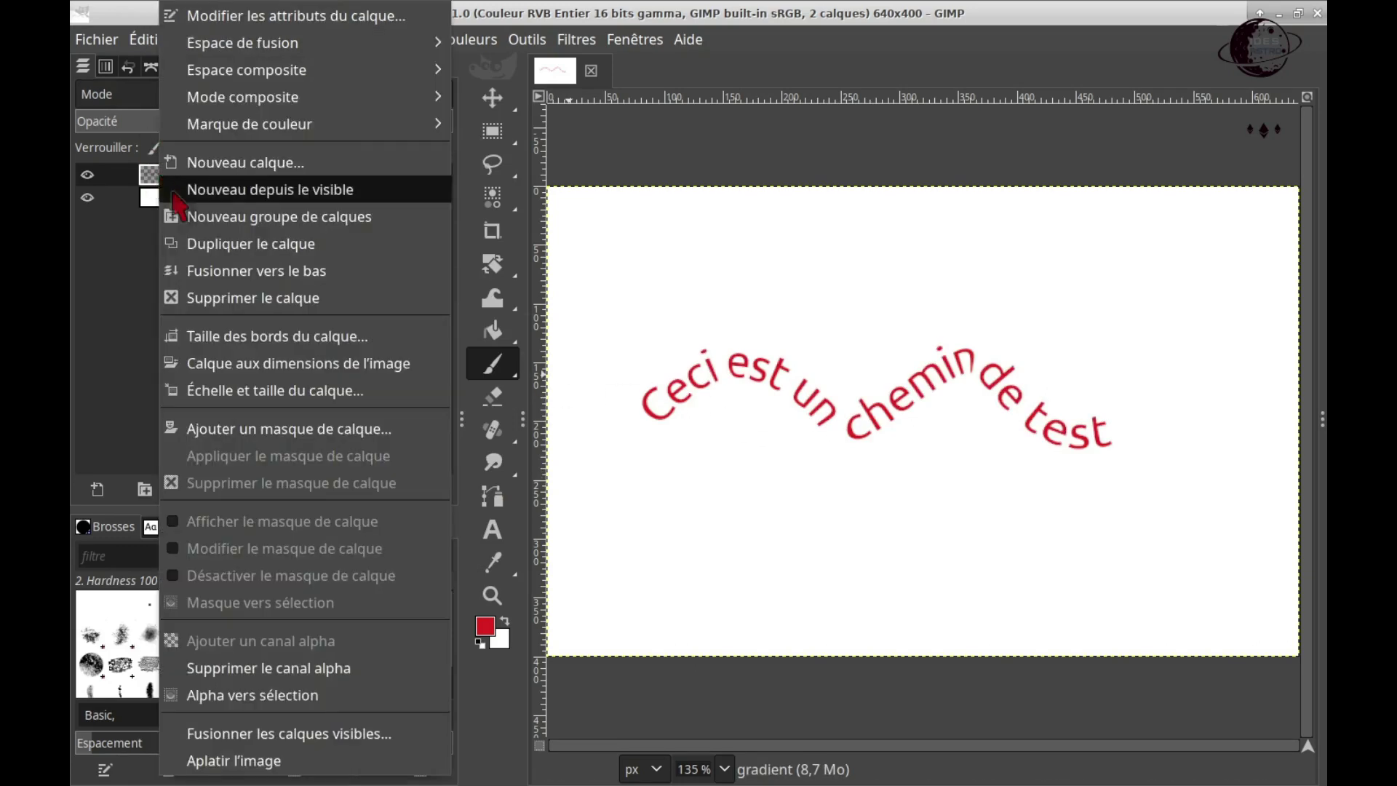
pyautogui.click(287, 283)
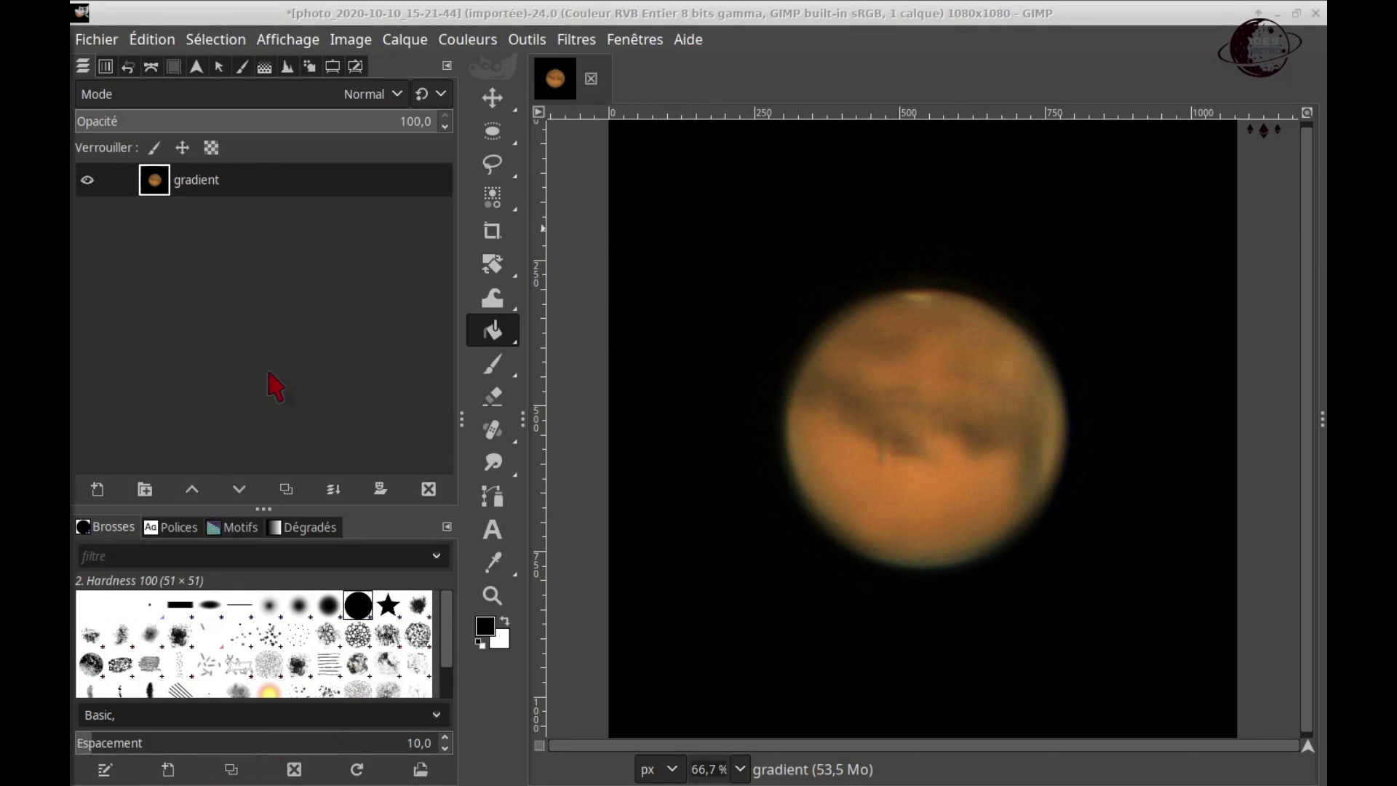
# - Set the Text tool's font size to 120 px for the Mars photo
pyautogui.moveTo(501, 563)
pyautogui.click(492, 529)
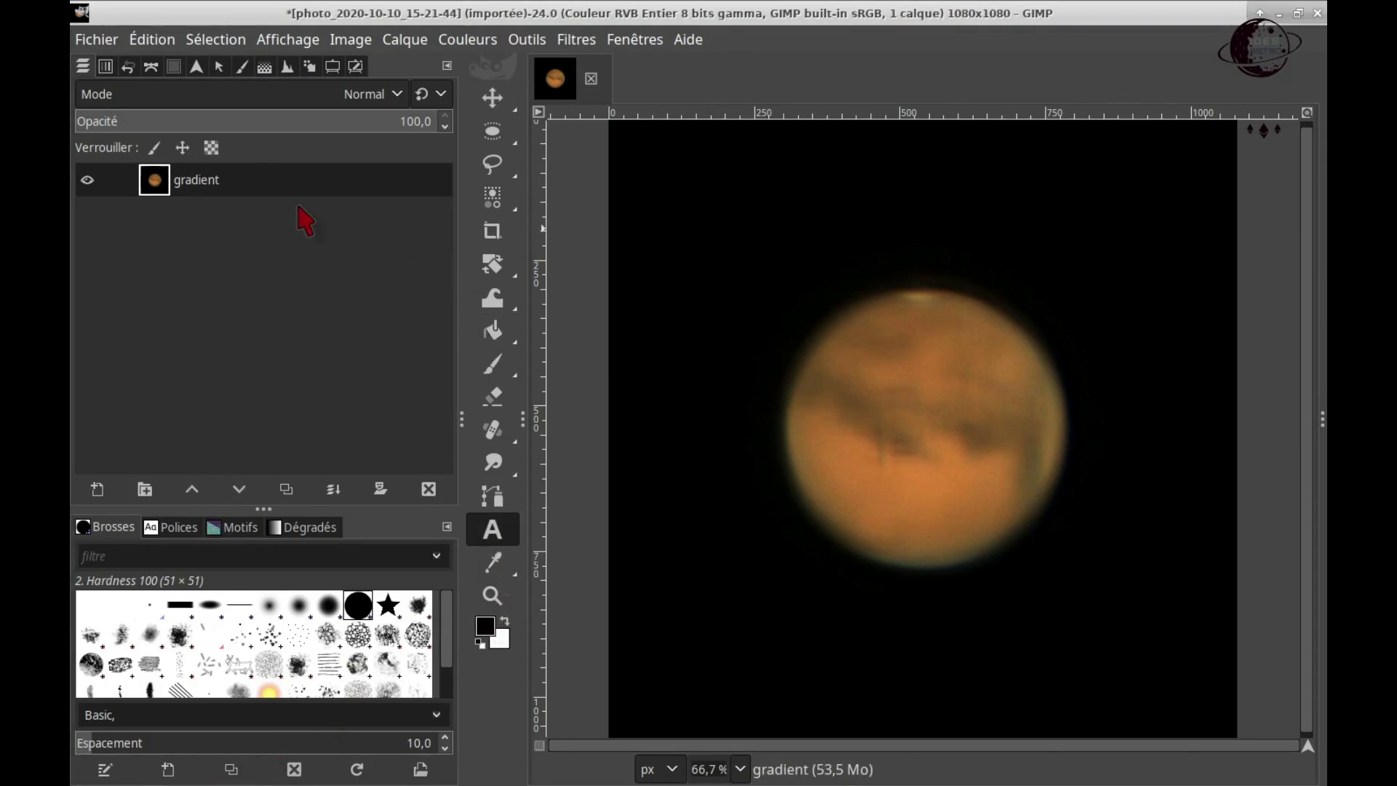
pyautogui.click(333, 66)
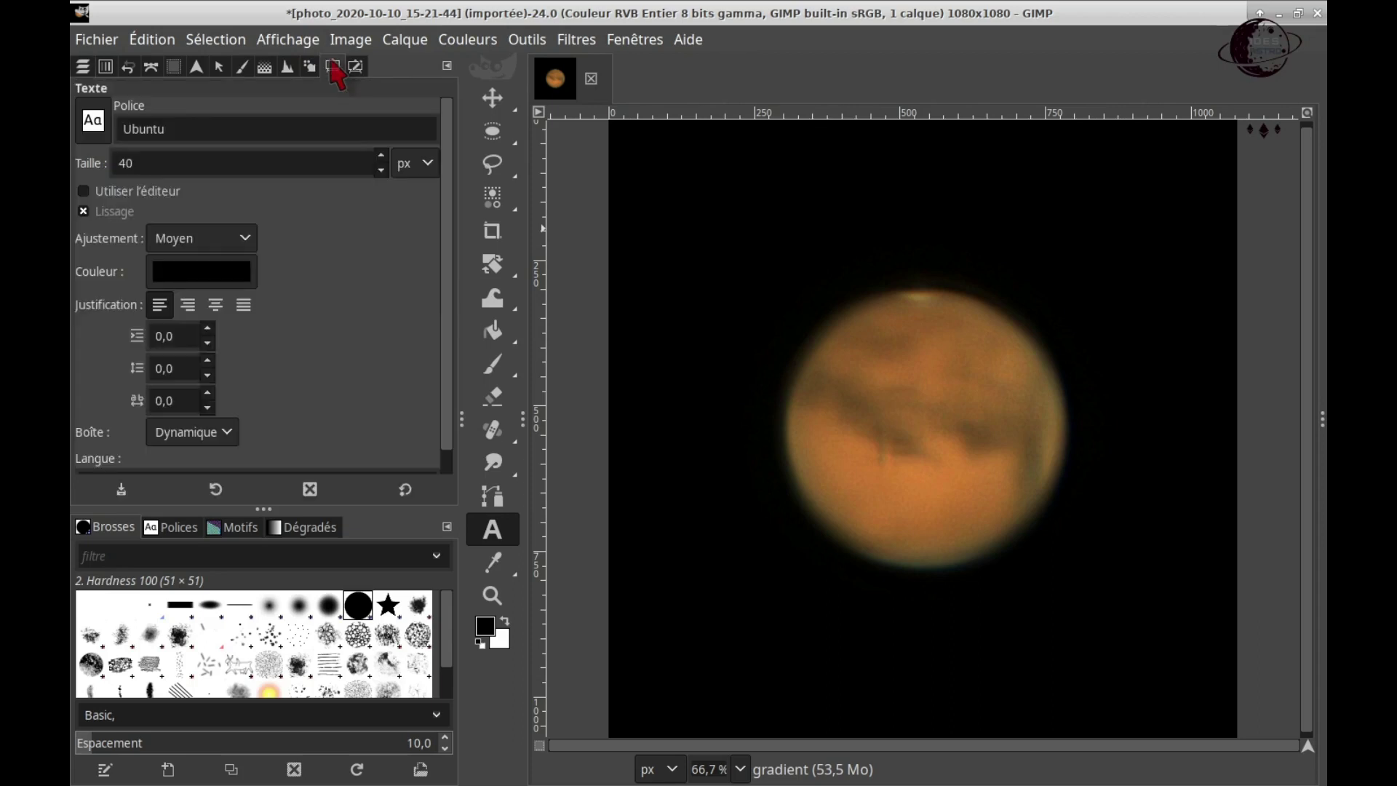
pyautogui.doubleClick(139, 163)
pyautogui.write('1')
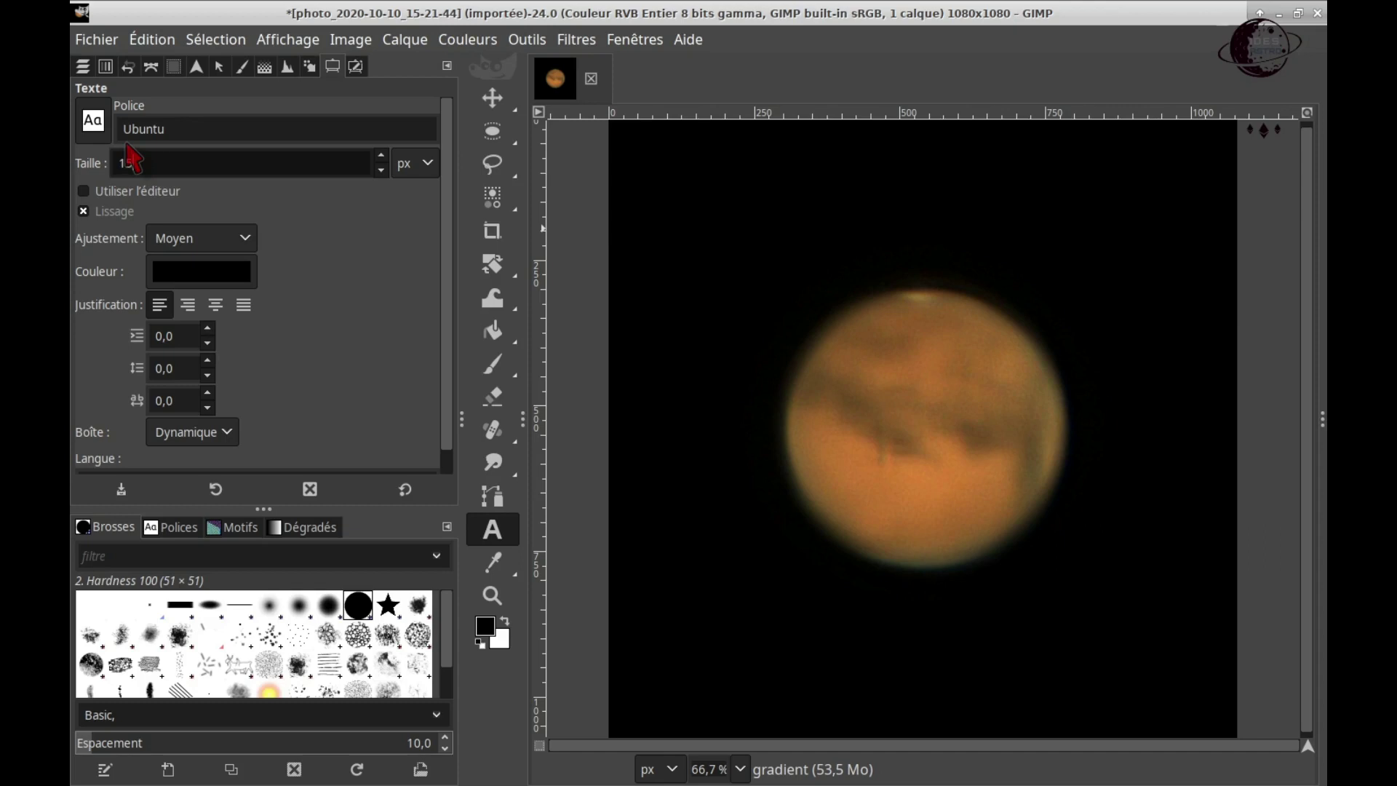
pyautogui.write('50')
pyautogui.write('2')
# - Set the text colour to white (ffffff)
pyautogui.moveTo(492, 364)
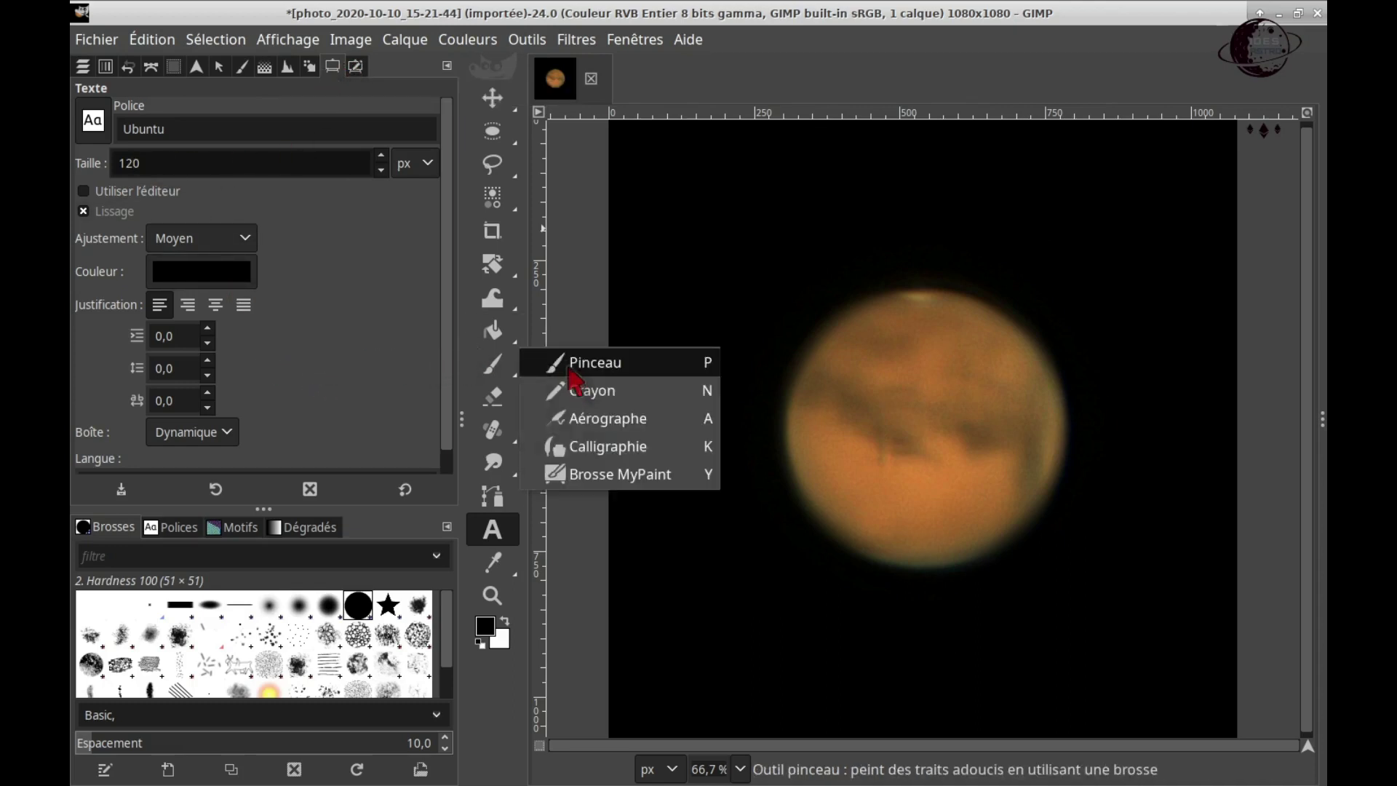
pyautogui.click(216, 275)
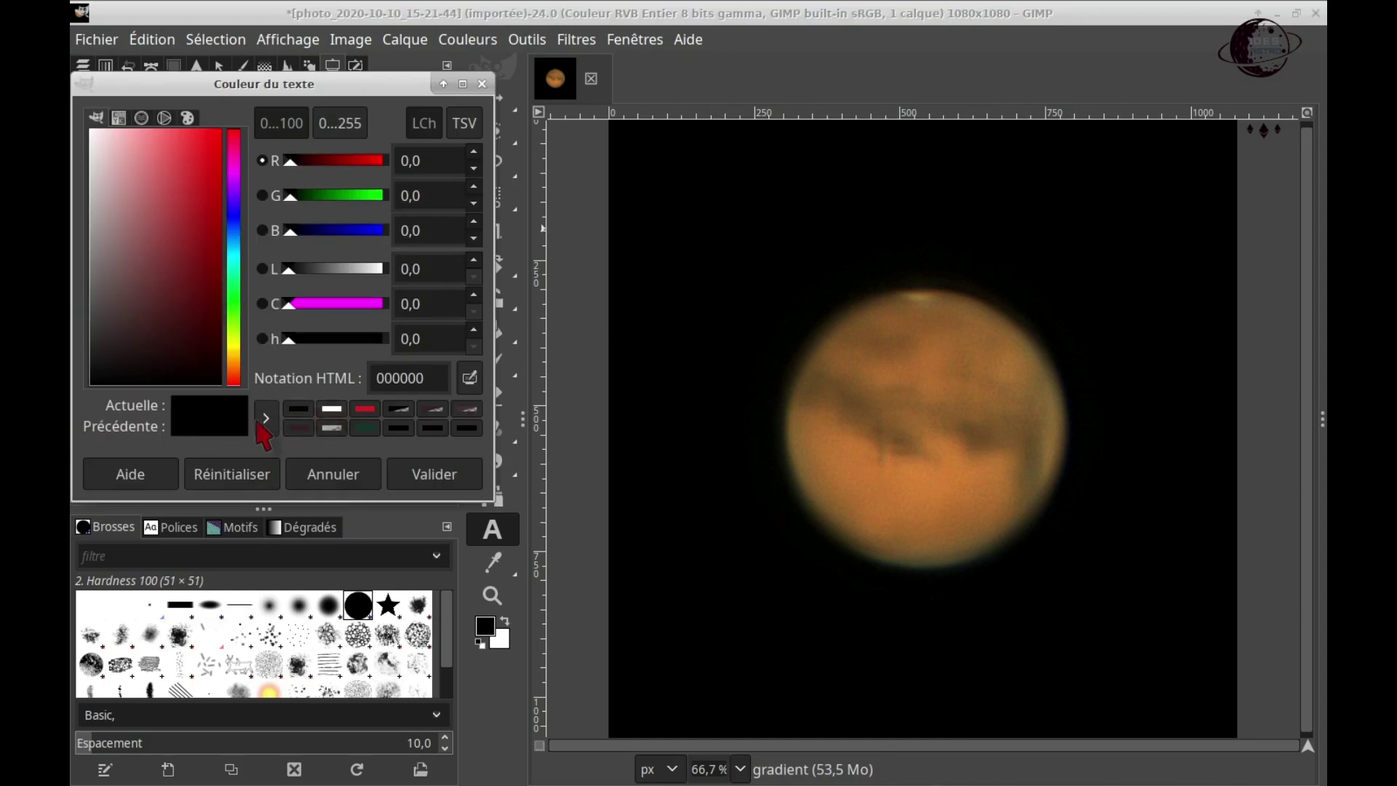
pyautogui.click(333, 411)
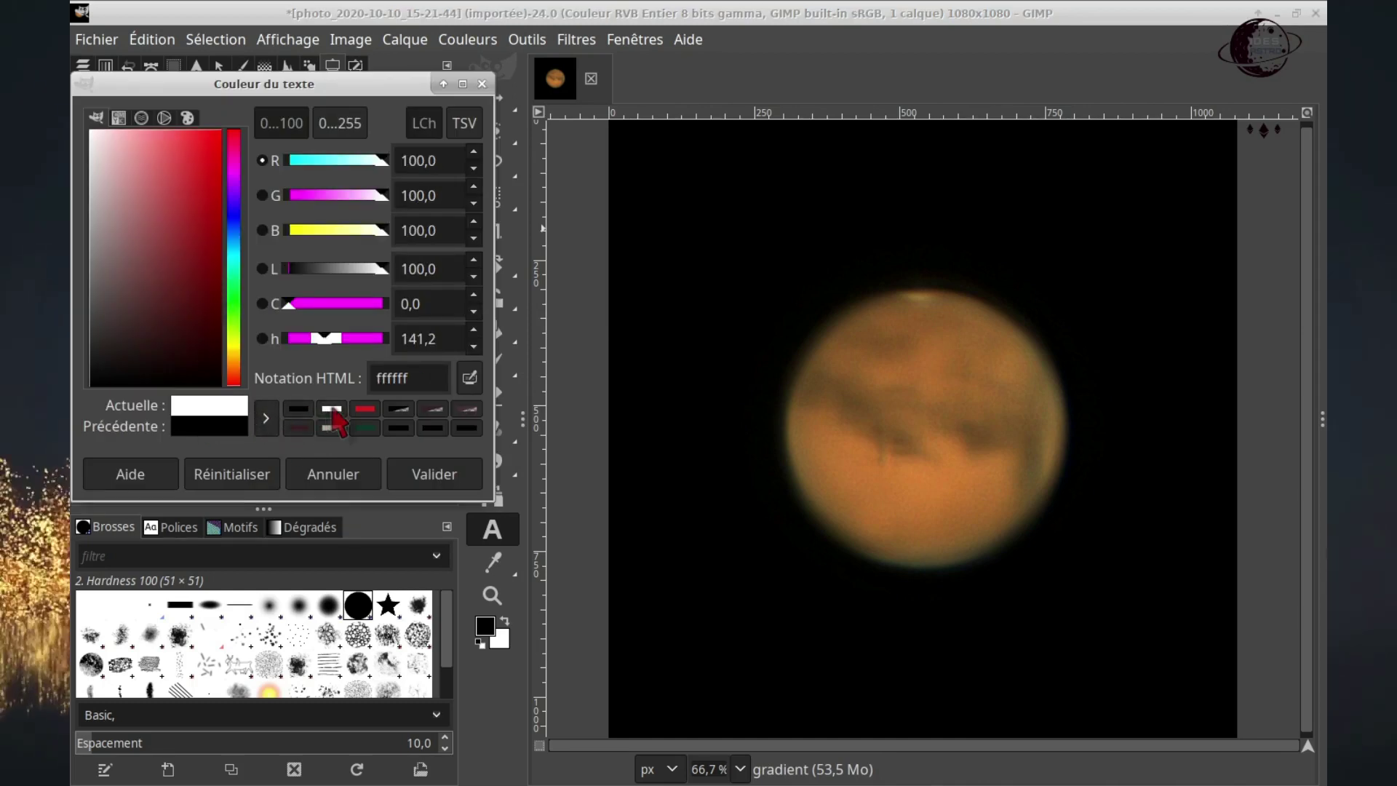
pyautogui.click(437, 480)
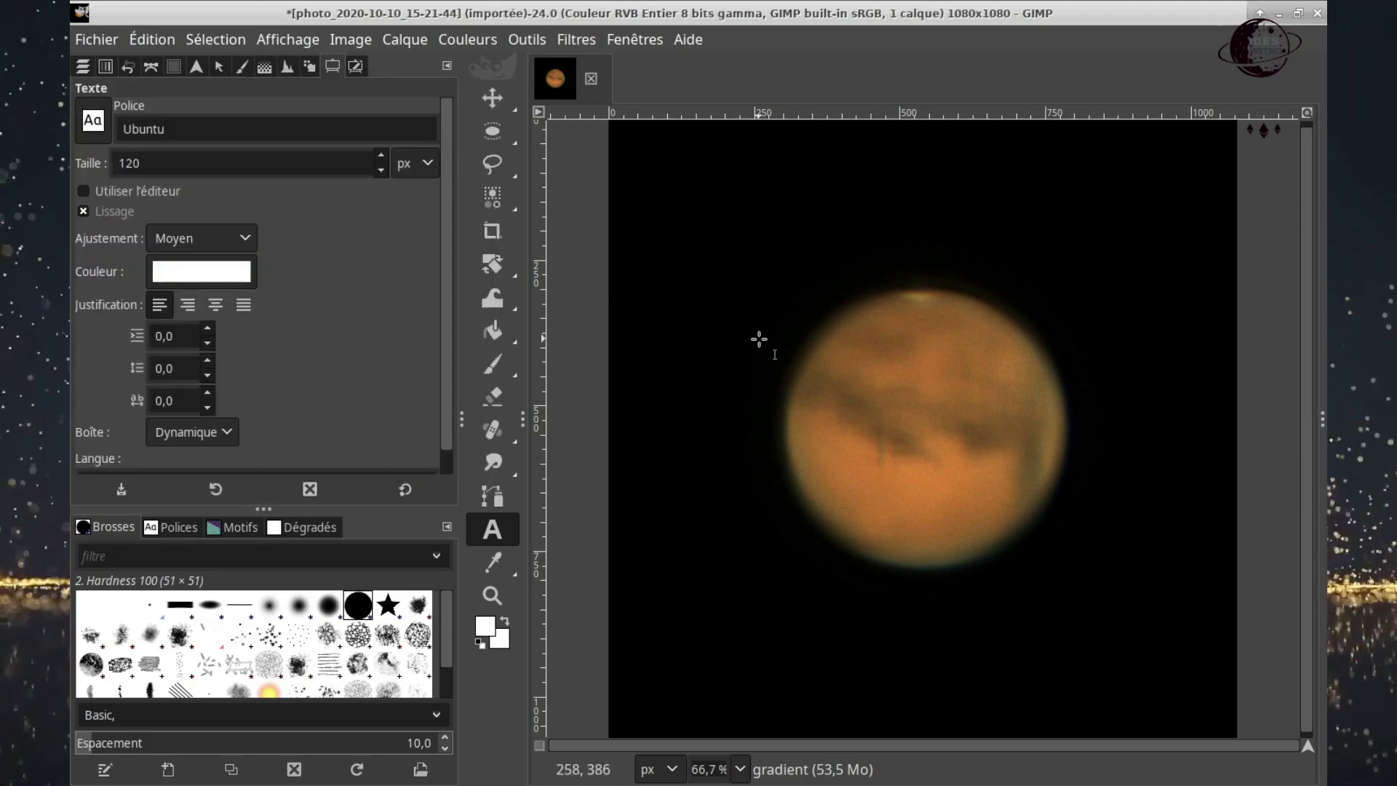
# - Add the text "Rapprochement Mars" above the planet
pyautogui.click(675, 182)
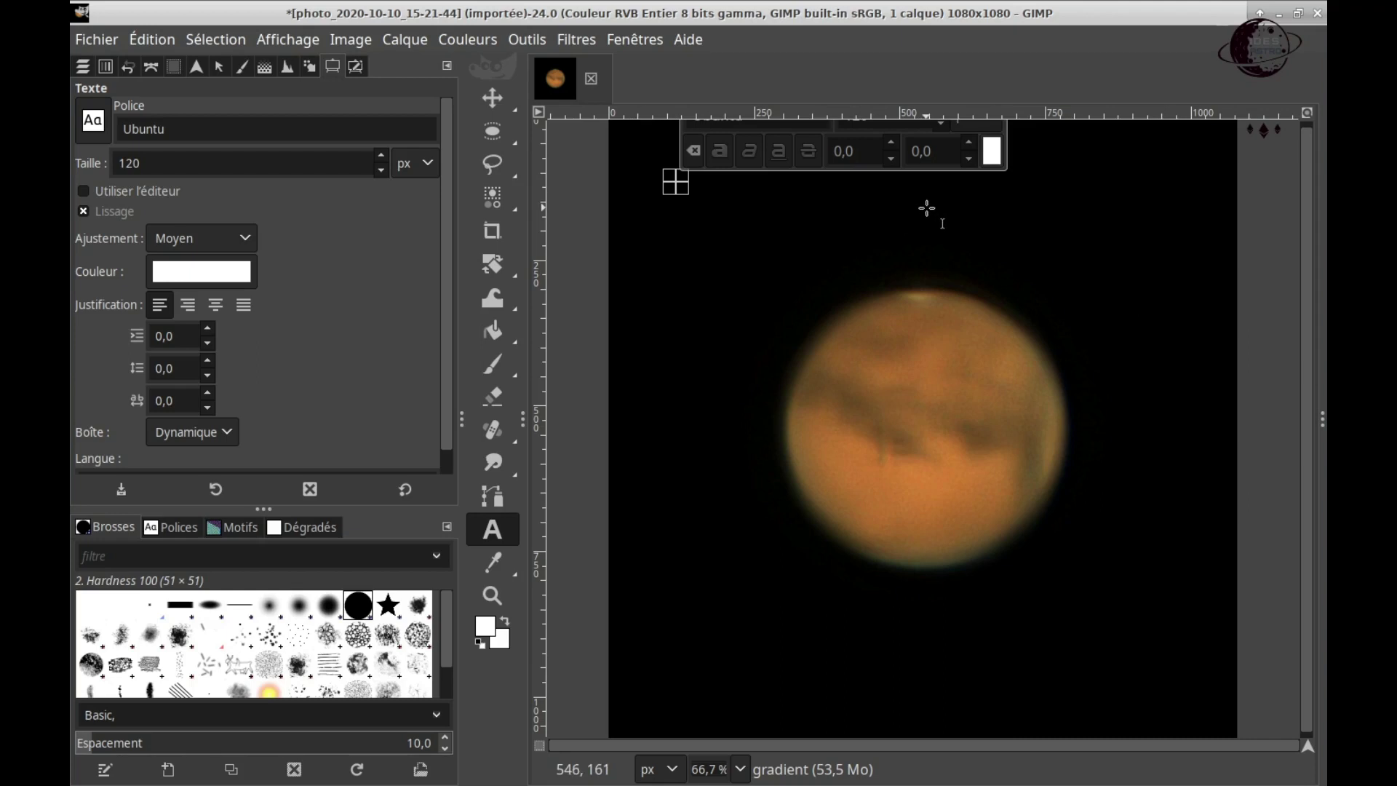
pyautogui.write('R')
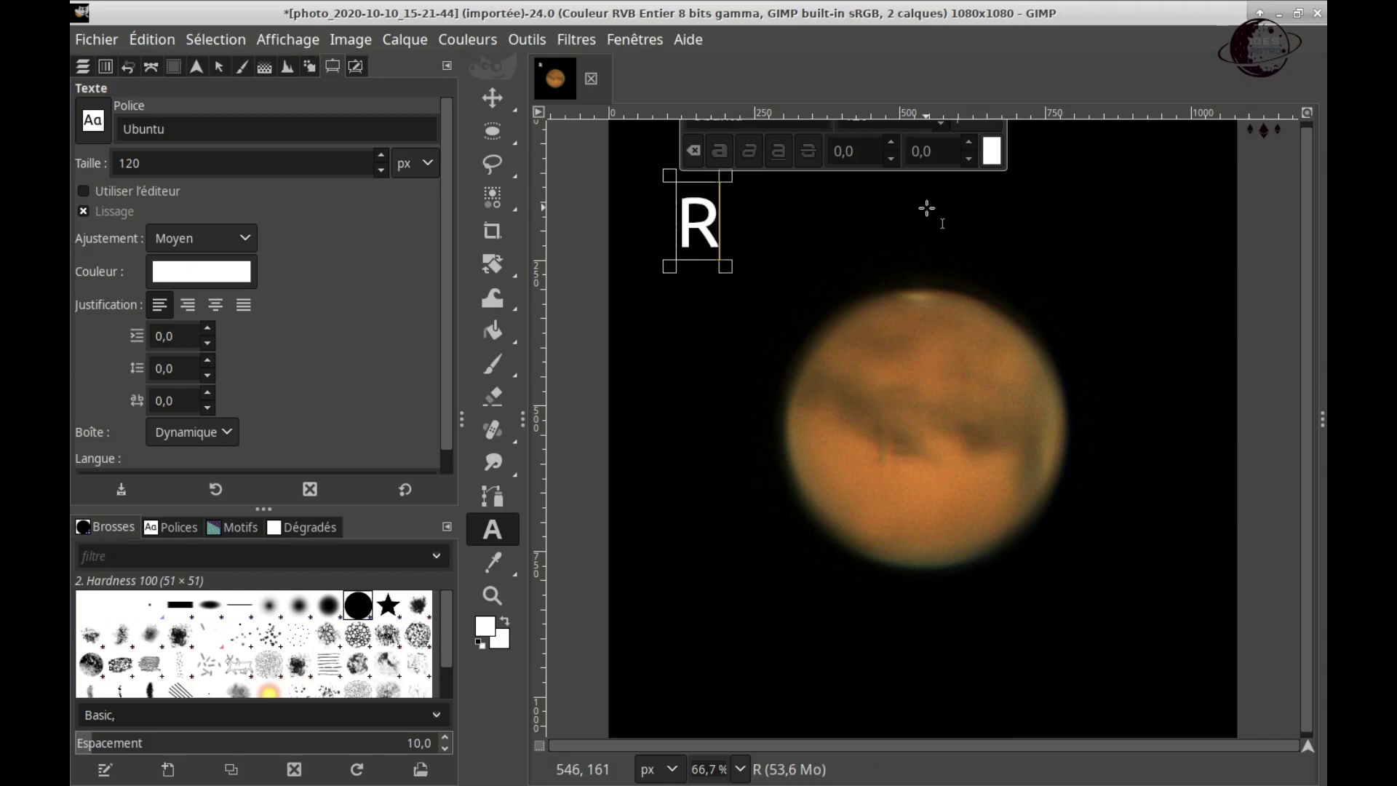
pyautogui.write('appr')
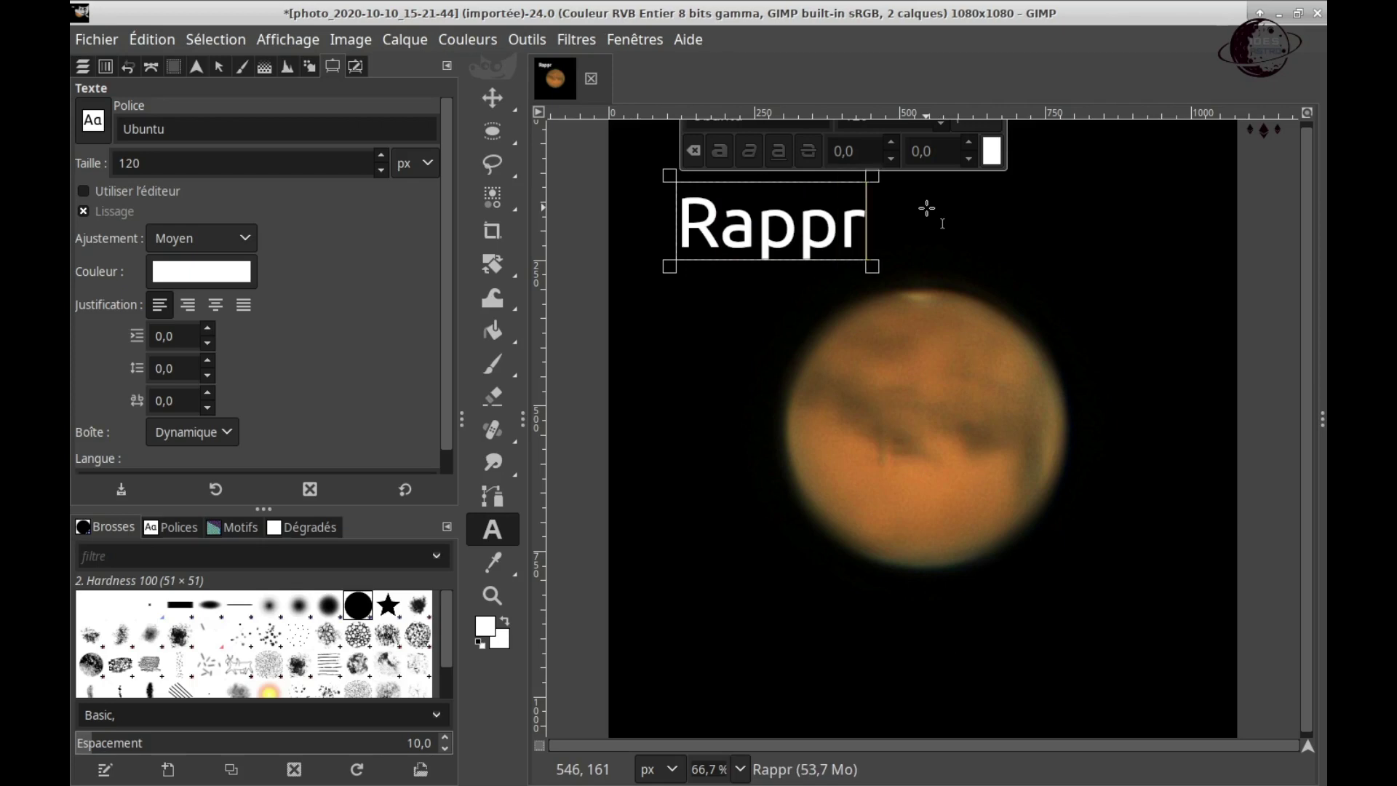
pyautogui.write('ochement')
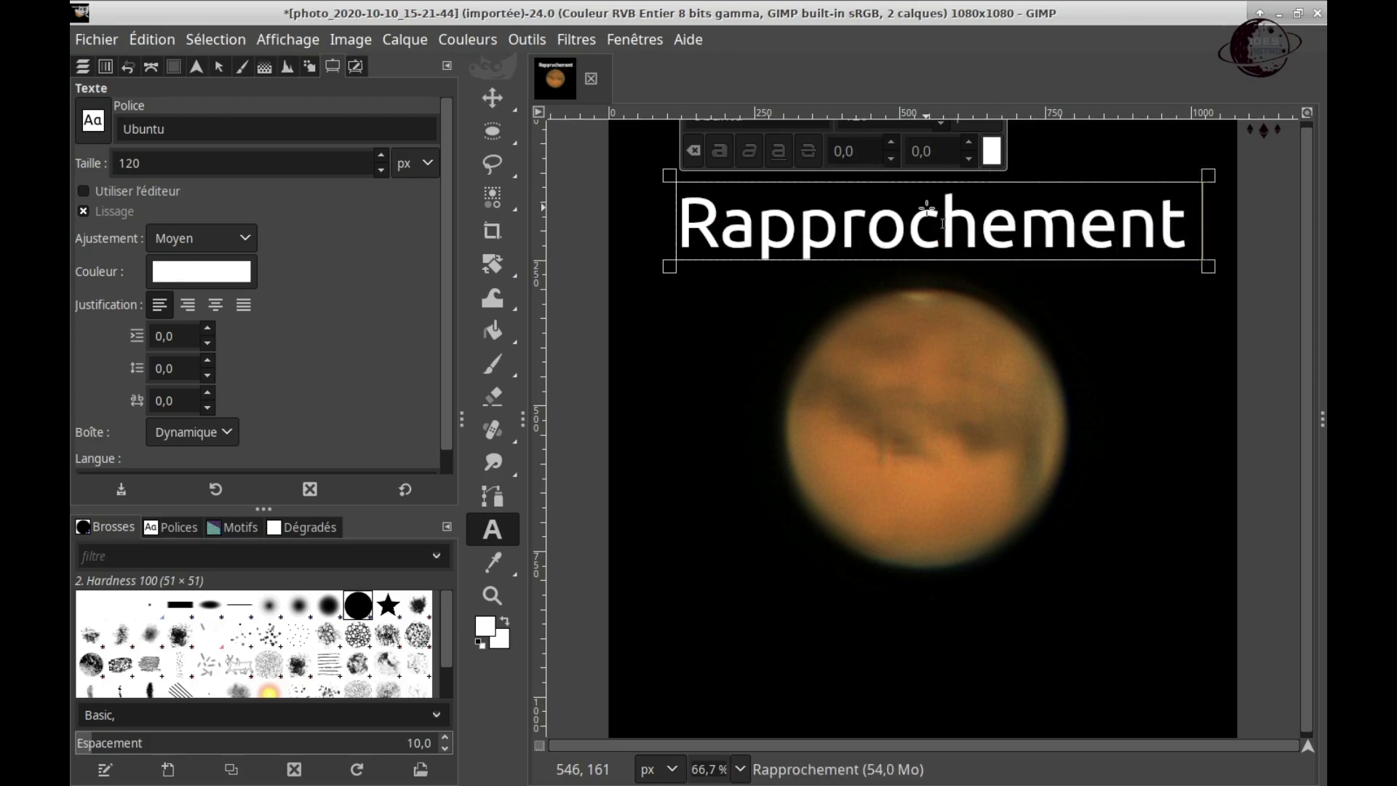
pyautogui.write(' Mars')
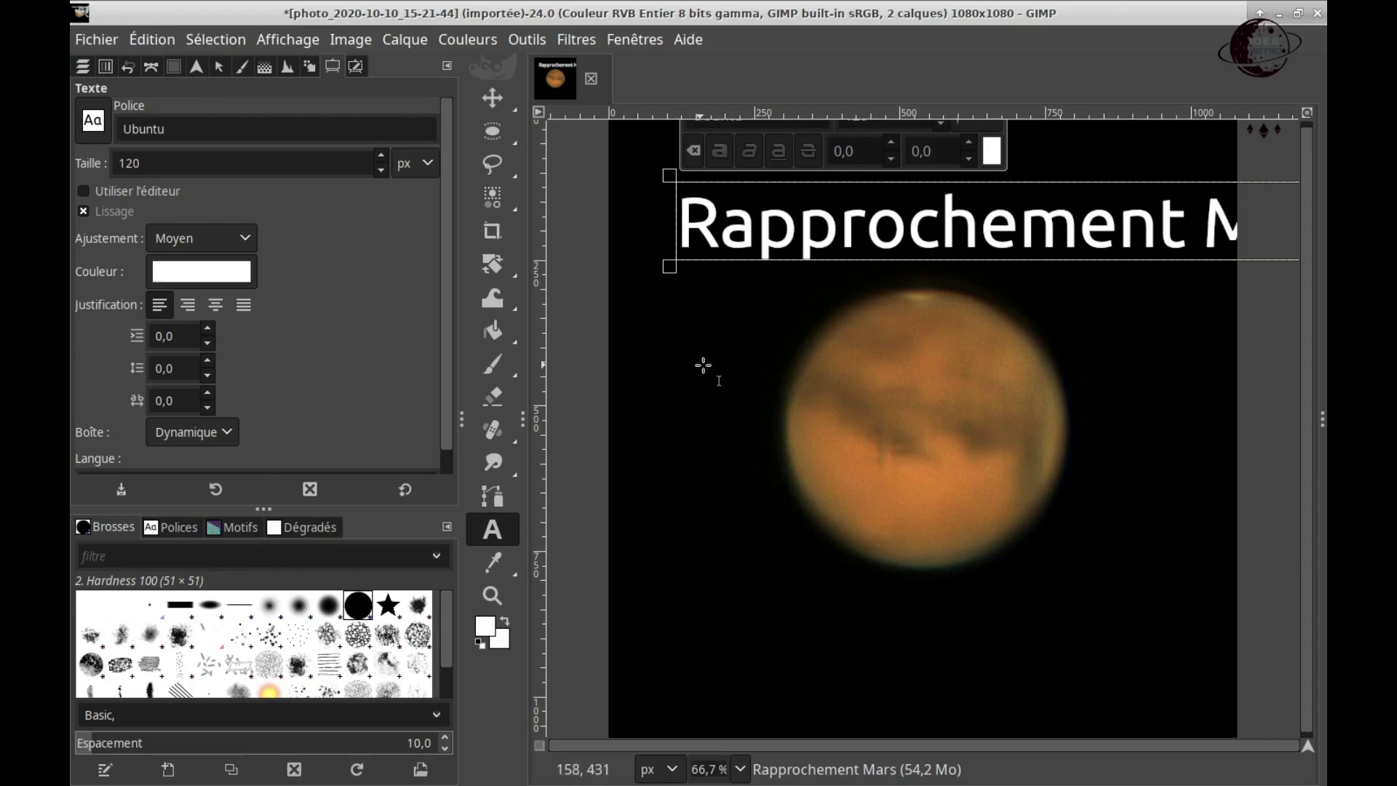
# - Add a separate text "2020" below the planet
pyautogui.click(707, 668)
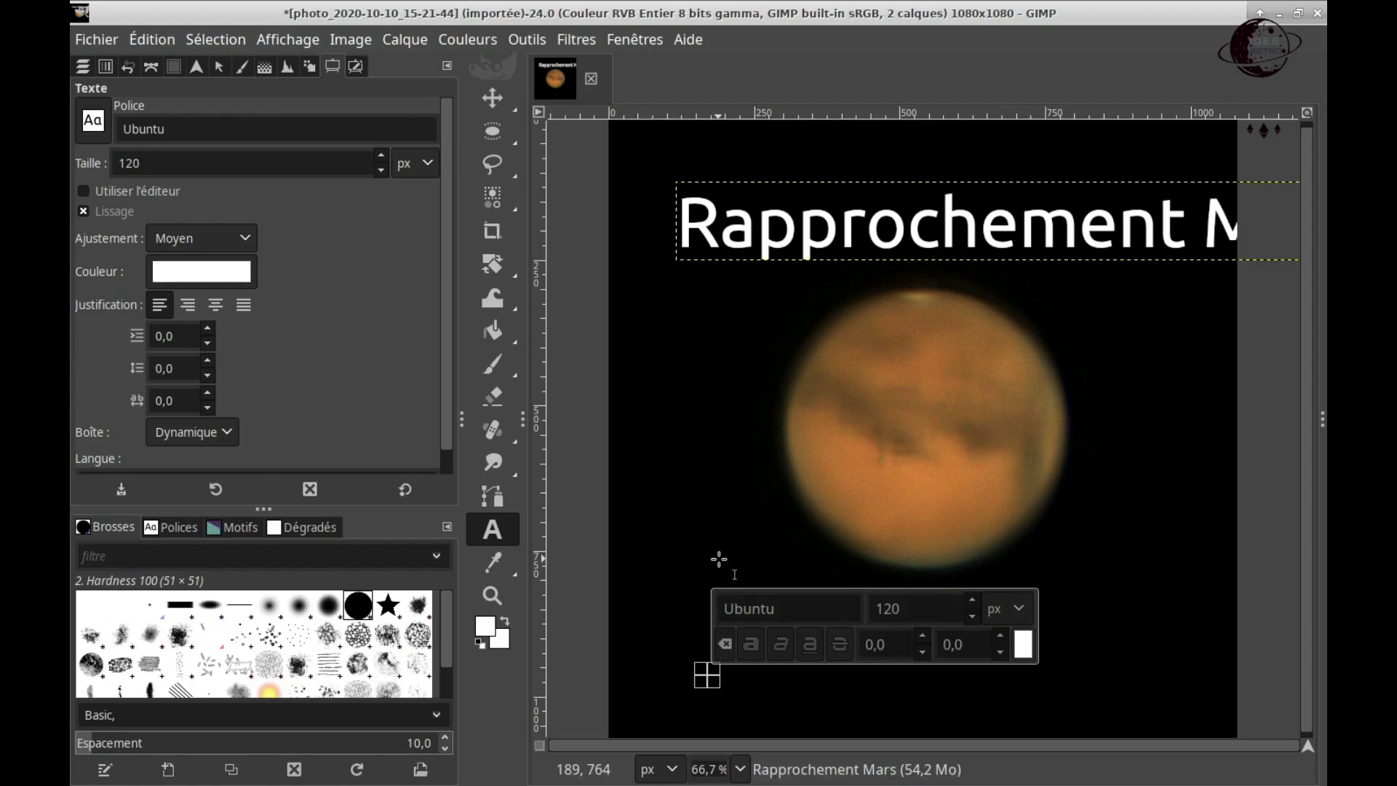
pyautogui.write('2020')
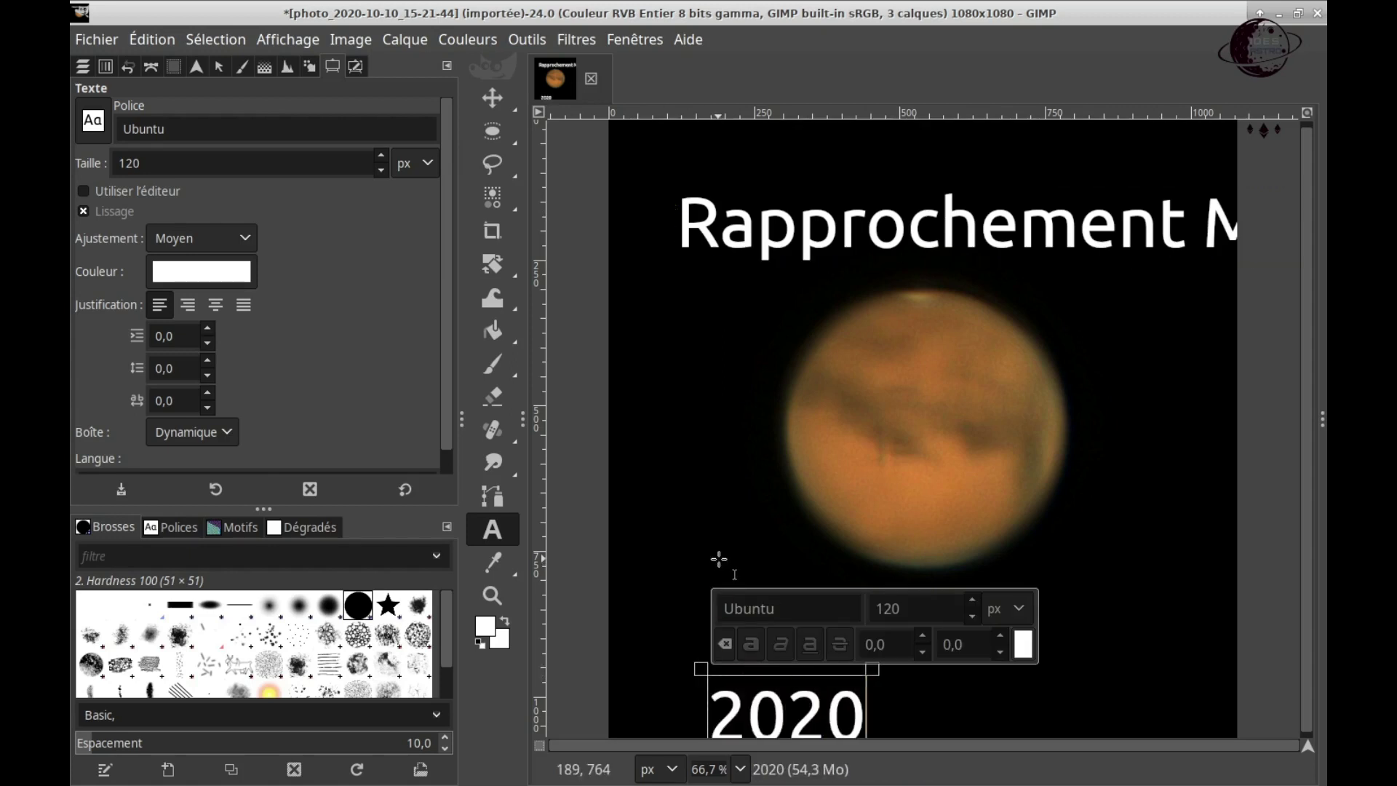
pyautogui.press('BackSpace')
# - Make a circular selection about 747 px in diameter, centred around the planet with a margin
pyautogui.moveTo(496, 199)
pyautogui.moveTo(502, 124)
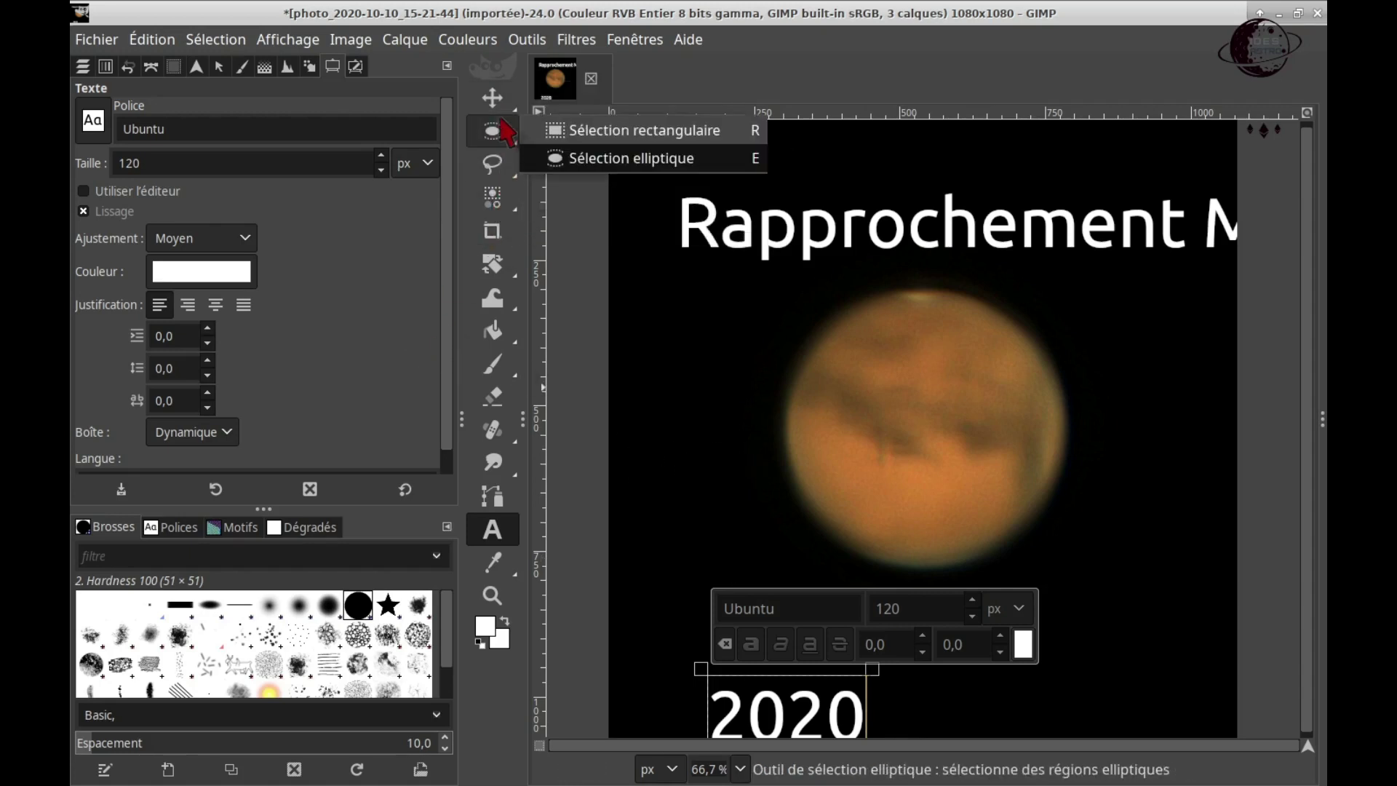
pyautogui.click(582, 158)
pyautogui.moveTo(713, 284); pyautogui.dragTo(879, 445)
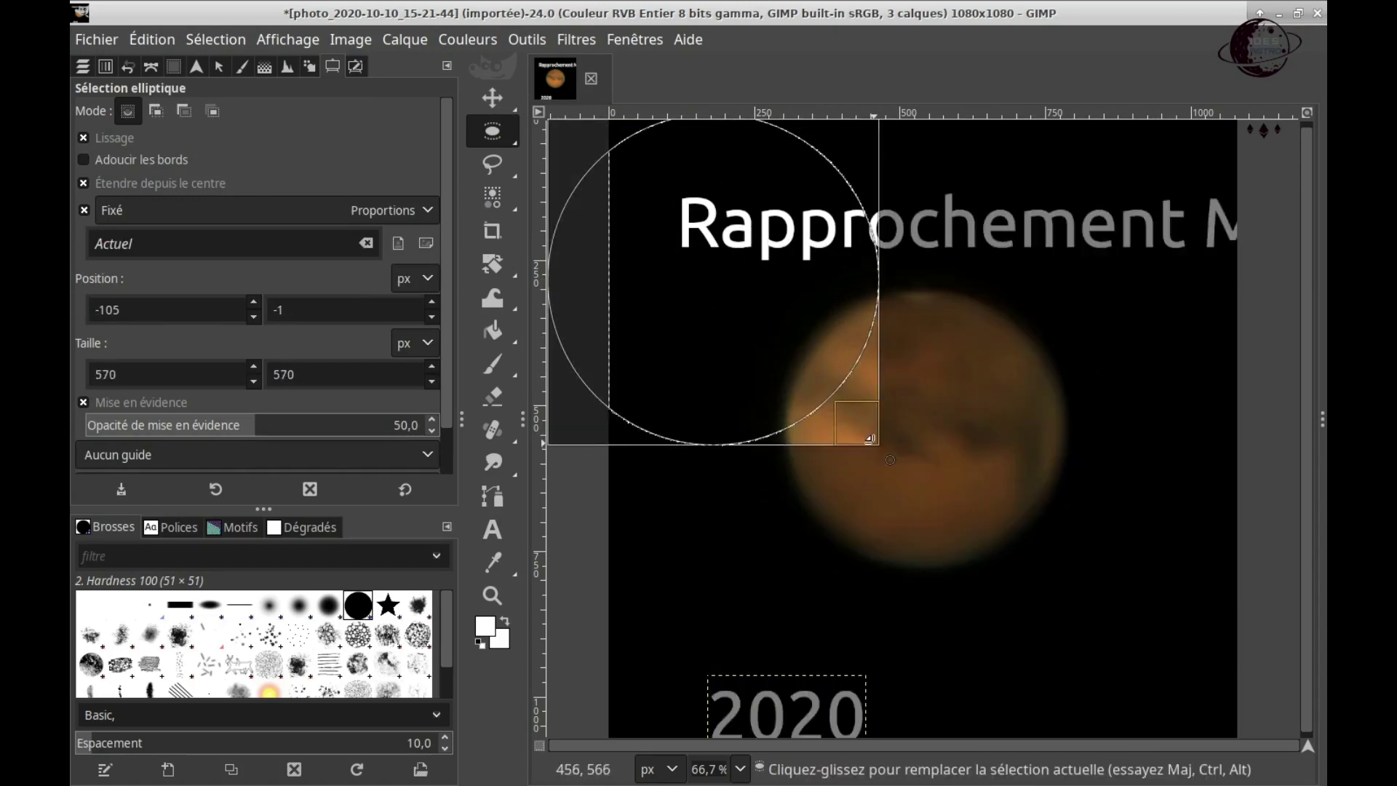
pyautogui.moveTo(714, 279); pyautogui.dragTo(924, 422)
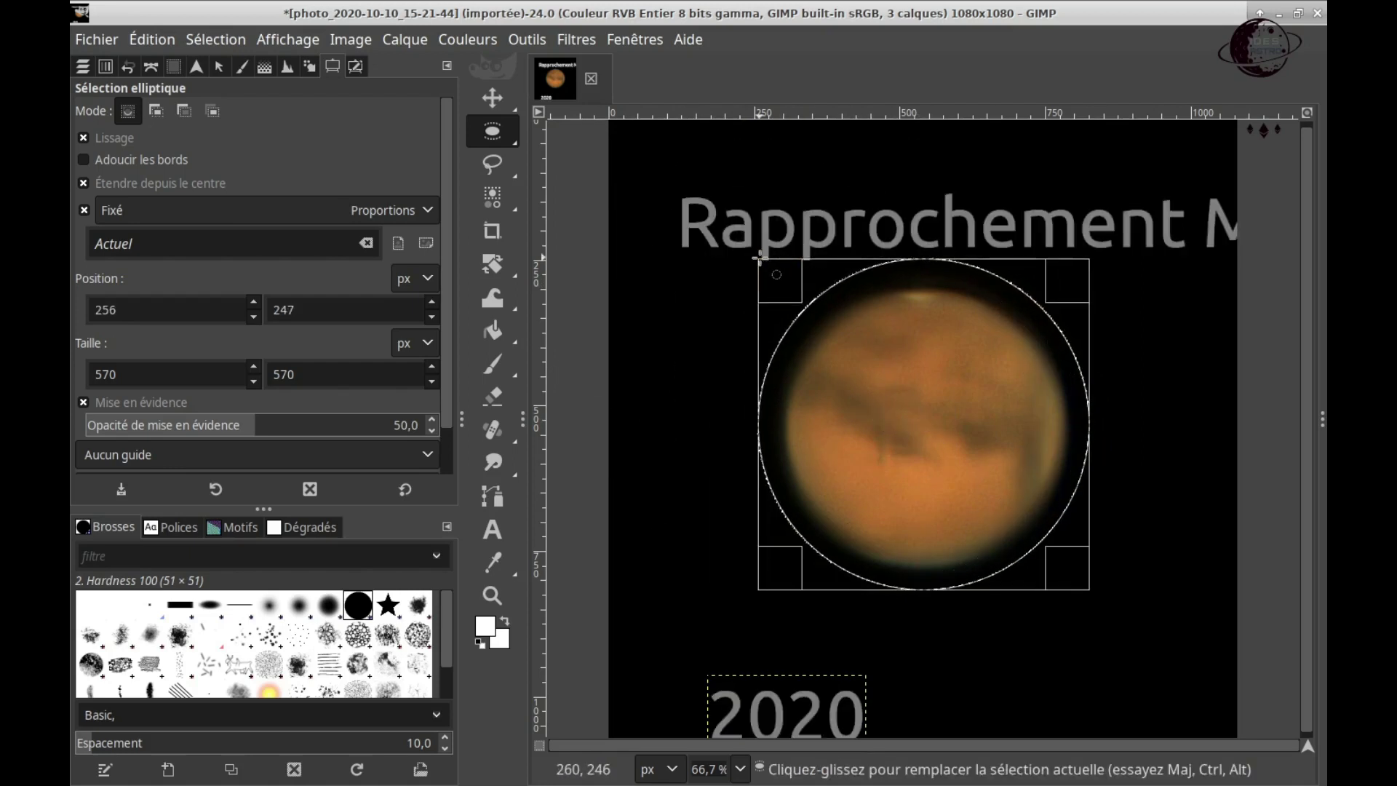
pyautogui.moveTo(759, 257); pyautogui.dragTo(715, 212)
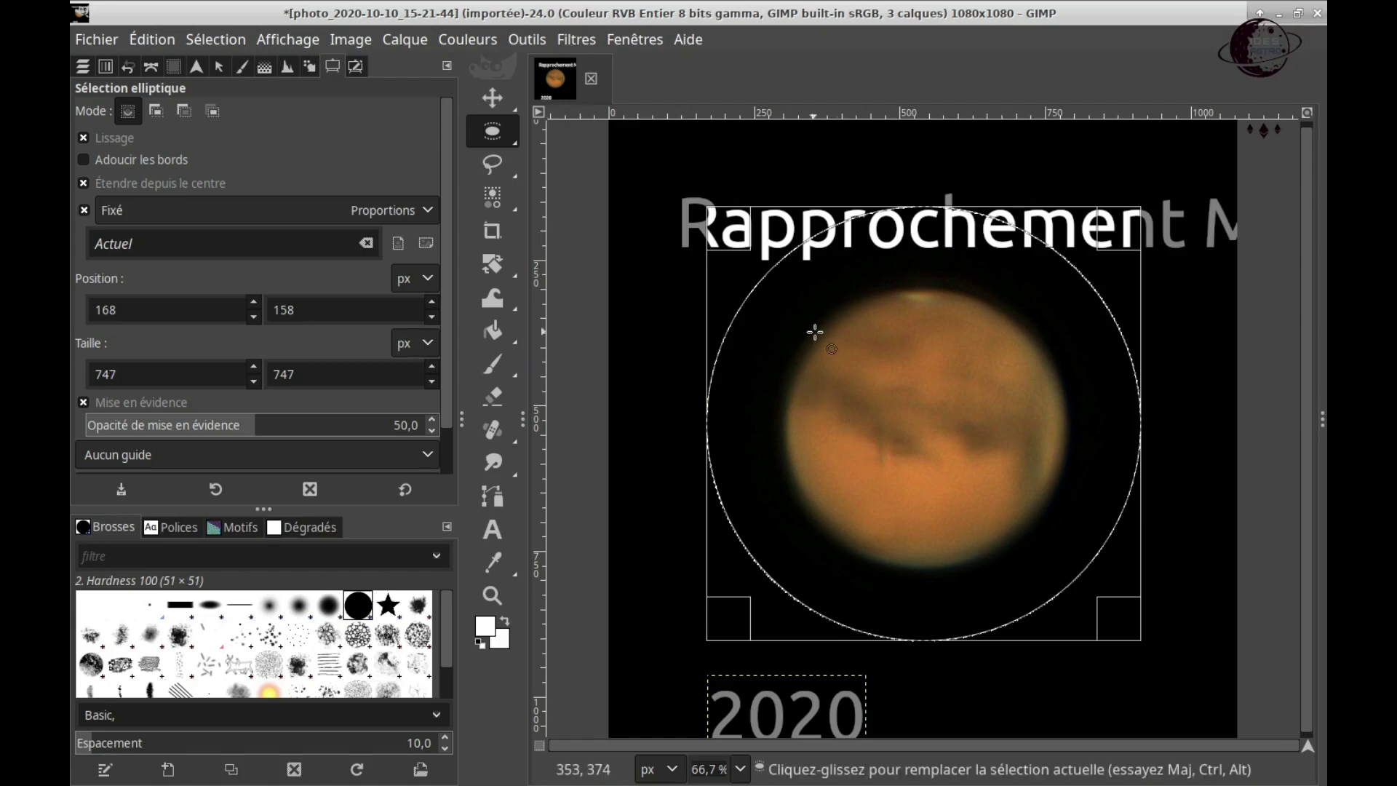
pyautogui.moveTo(891, 371); pyautogui.dragTo(890, 374)
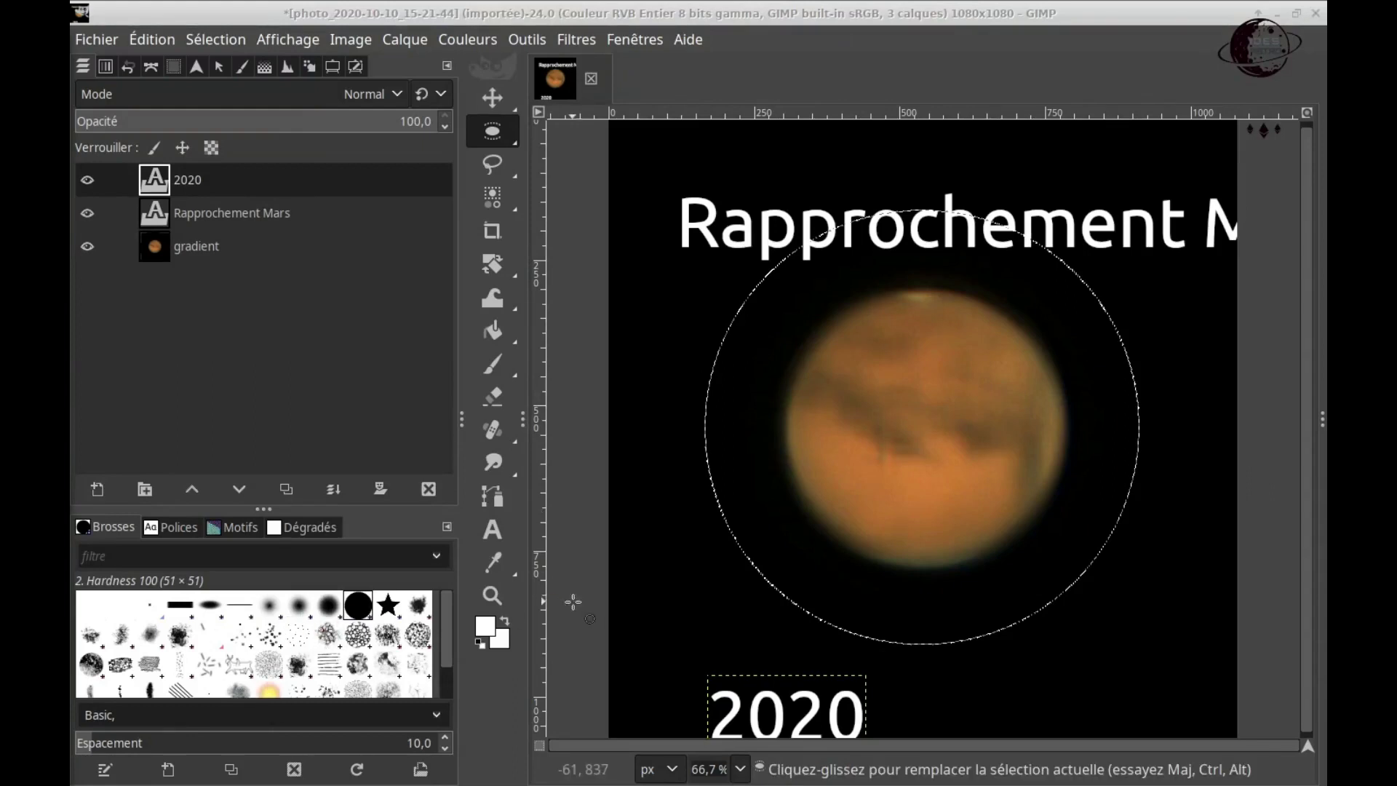
# - Convert the circular selection to a path and check it by toggling its visibility
pyautogui.click(218, 42)
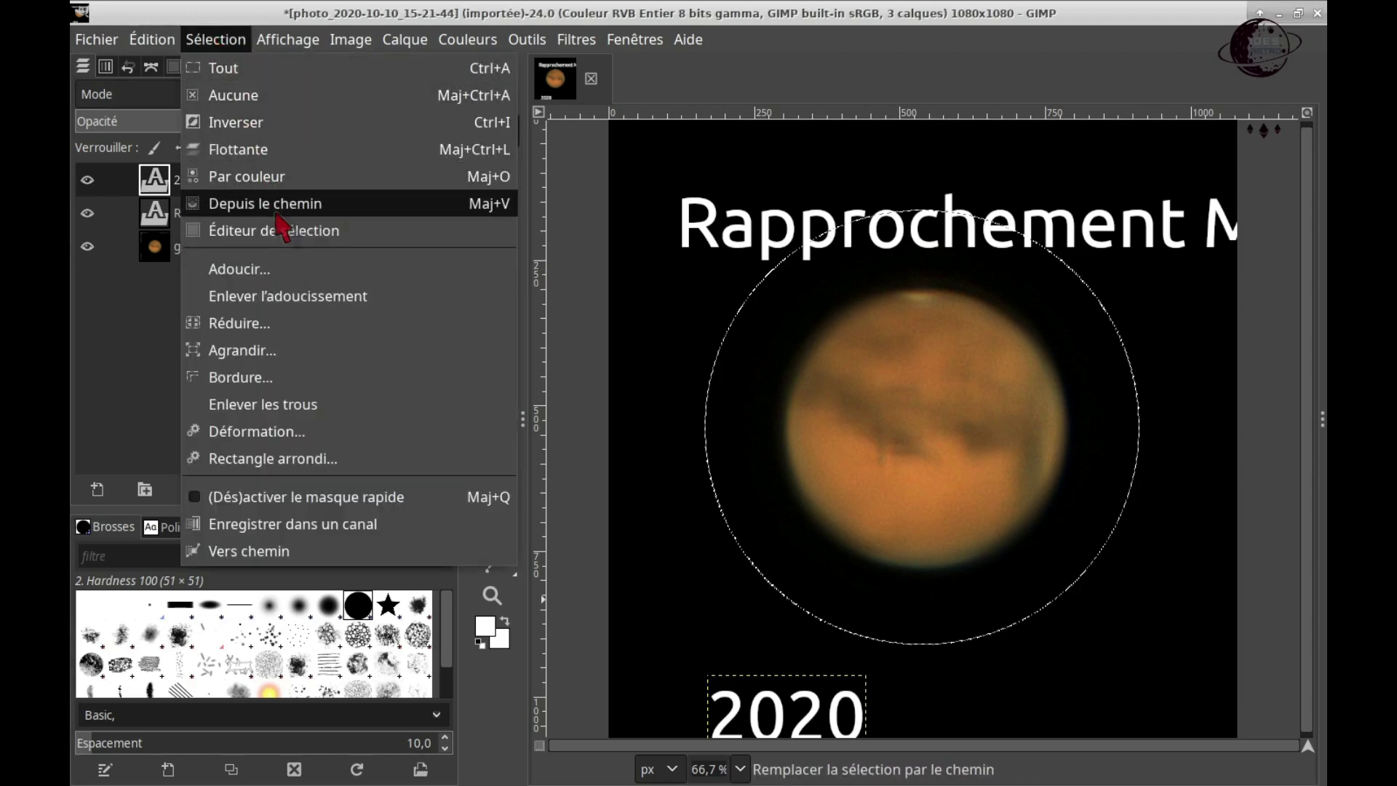
pyautogui.click(341, 555)
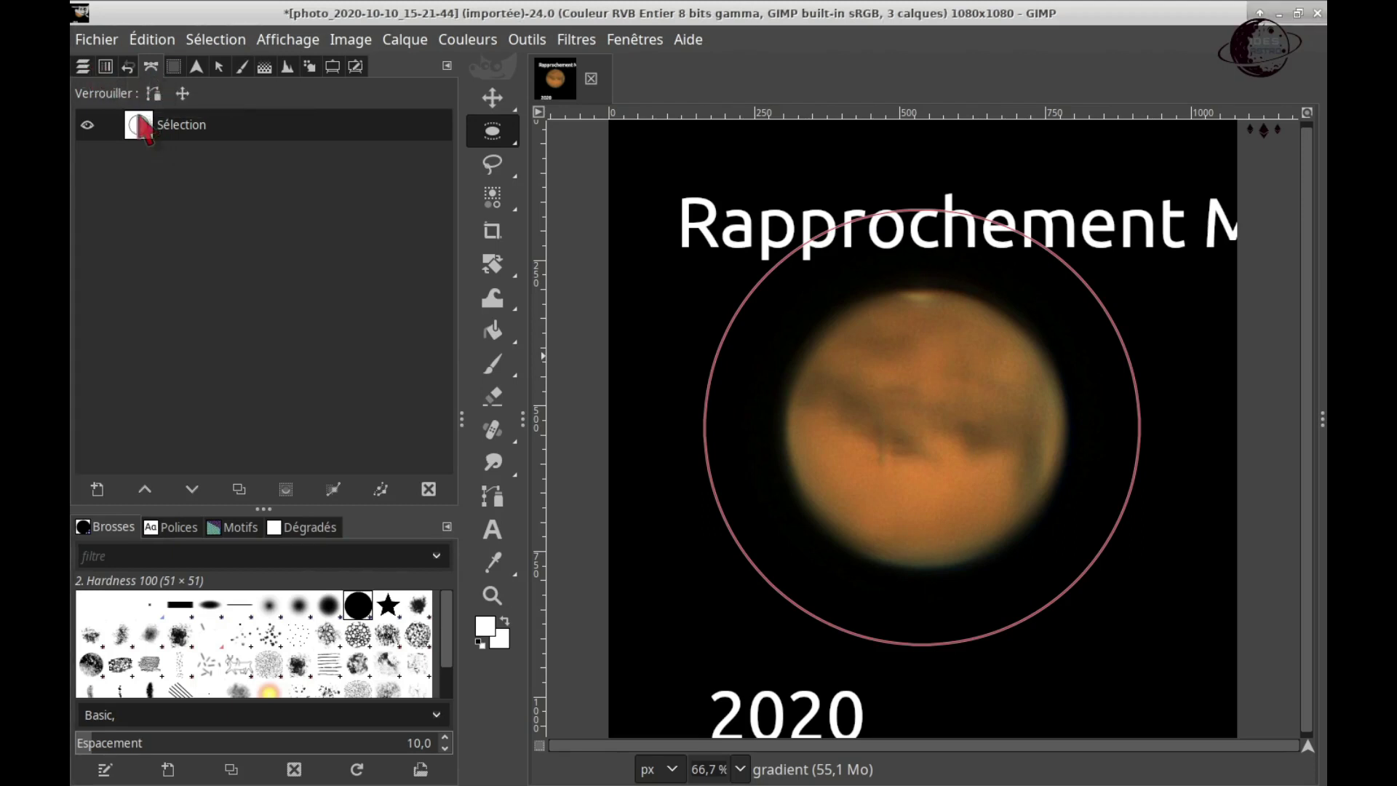
pyautogui.click(87, 126)
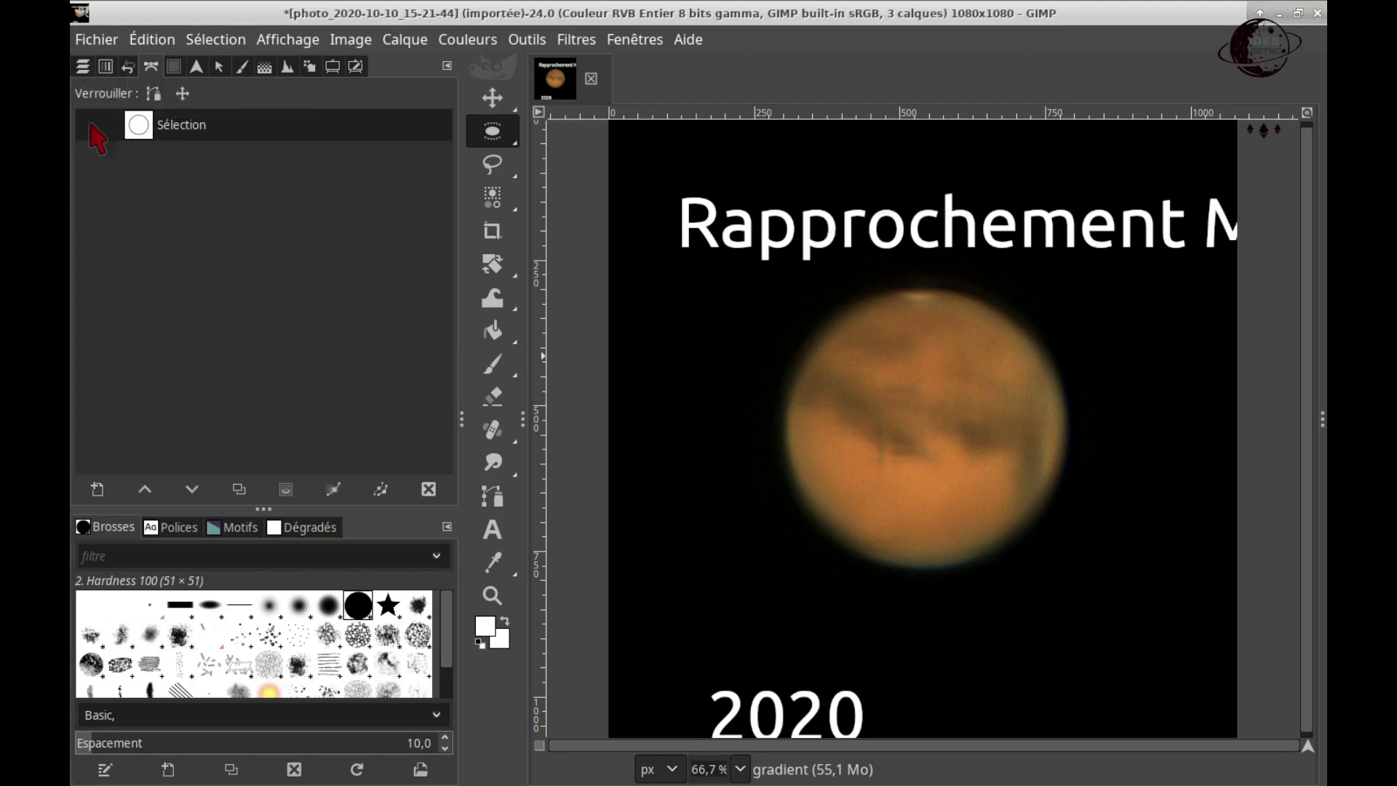
pyautogui.click(87, 125)
pyautogui.click(87, 125)
pyautogui.click(86, 125)
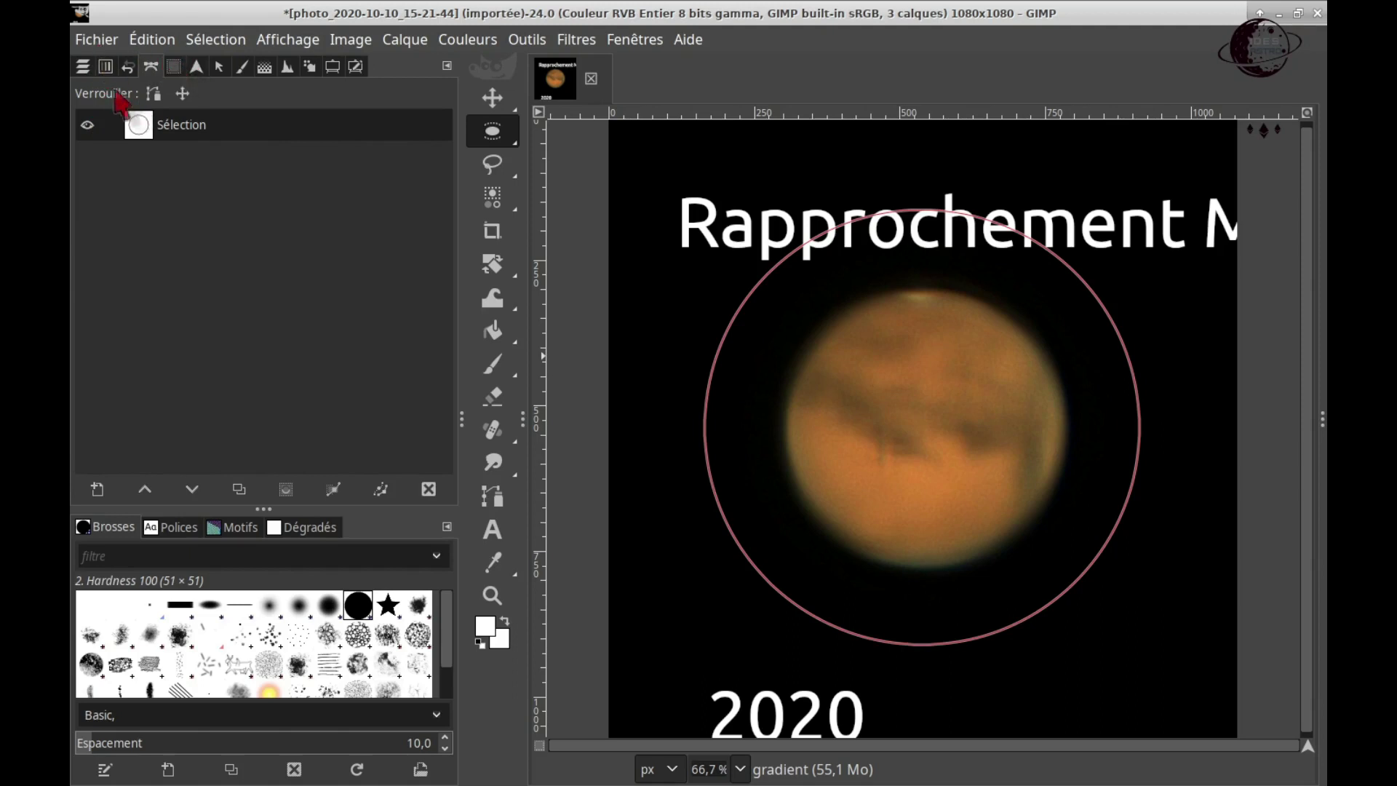
# - Run the text layer "Rapprochement Mars" along the circular path around the planet
pyautogui.click(83, 67)
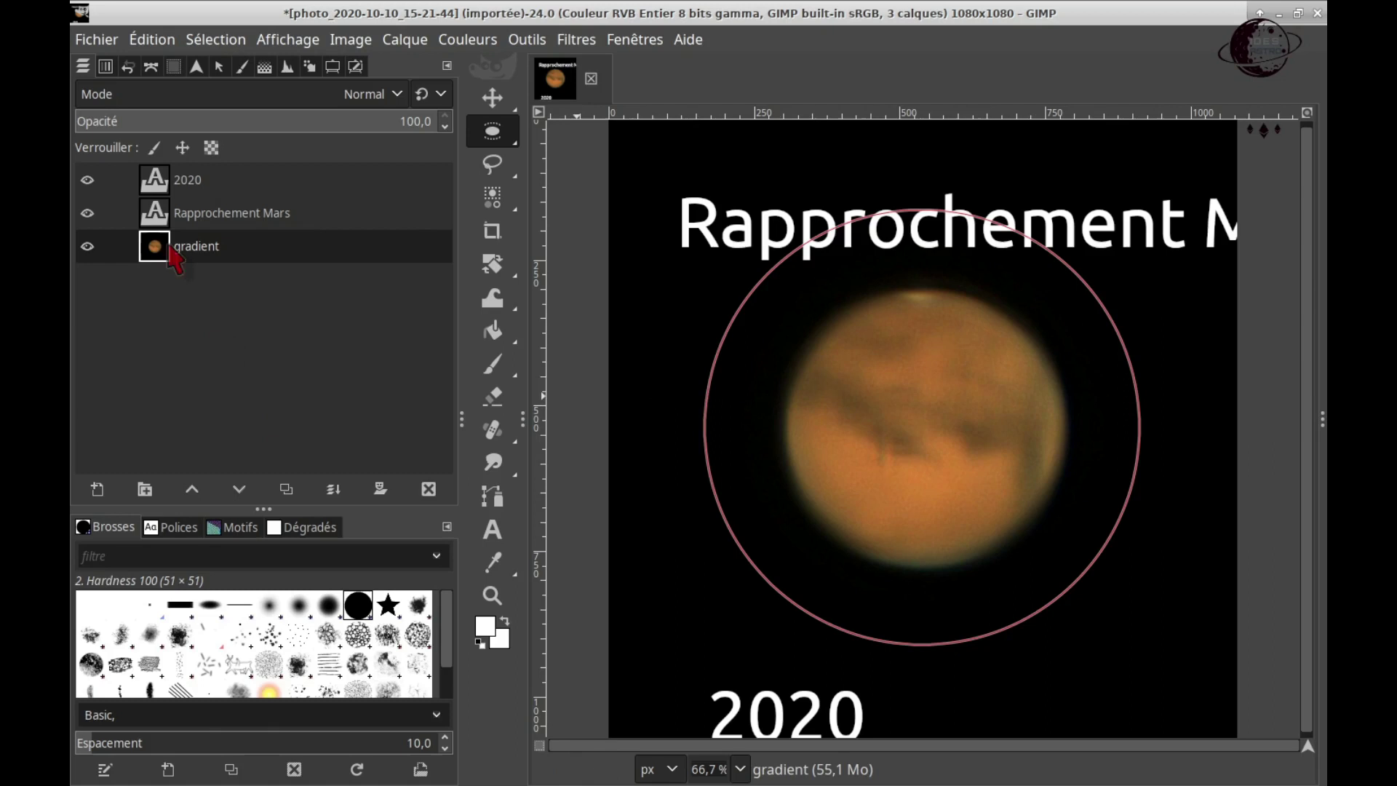
pyautogui.rightClick(146, 219)
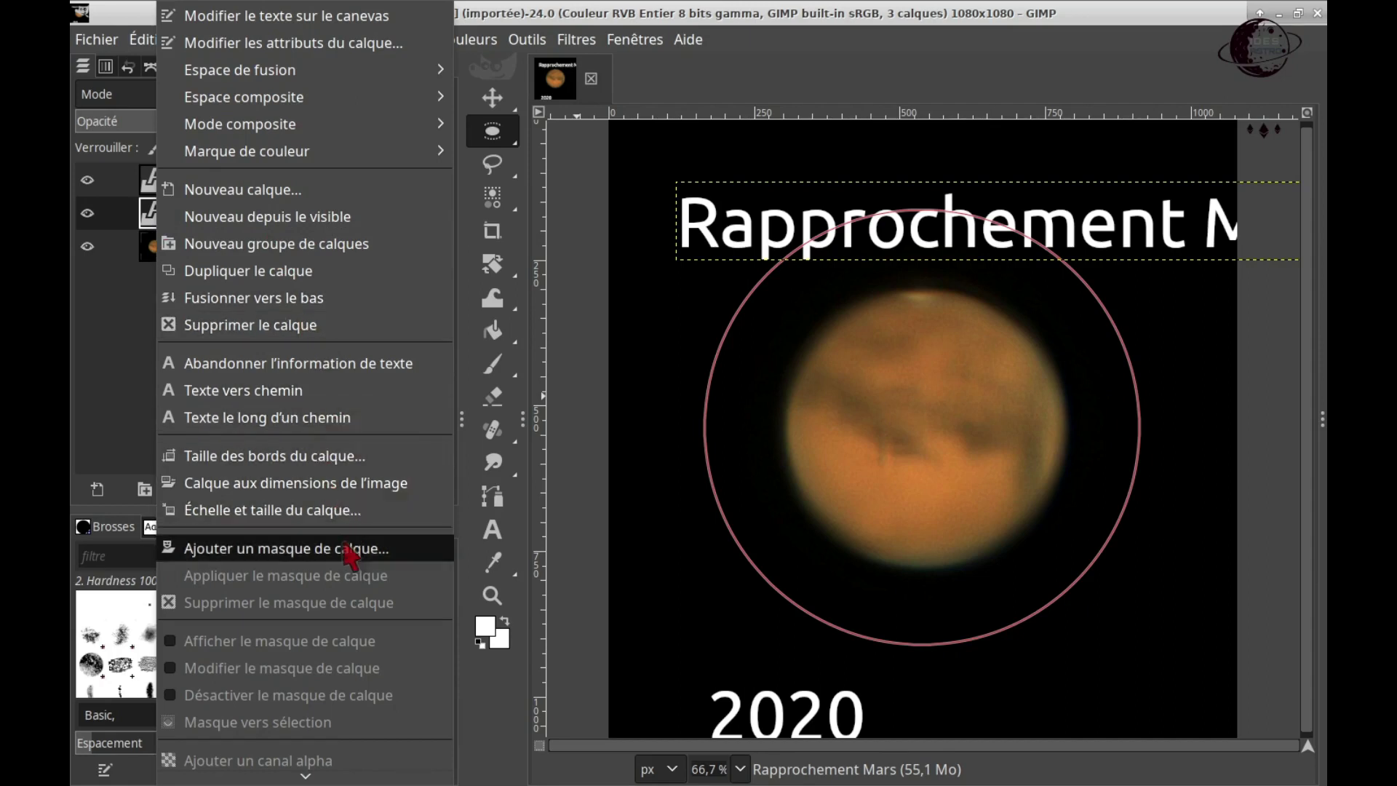
pyautogui.click(283, 430)
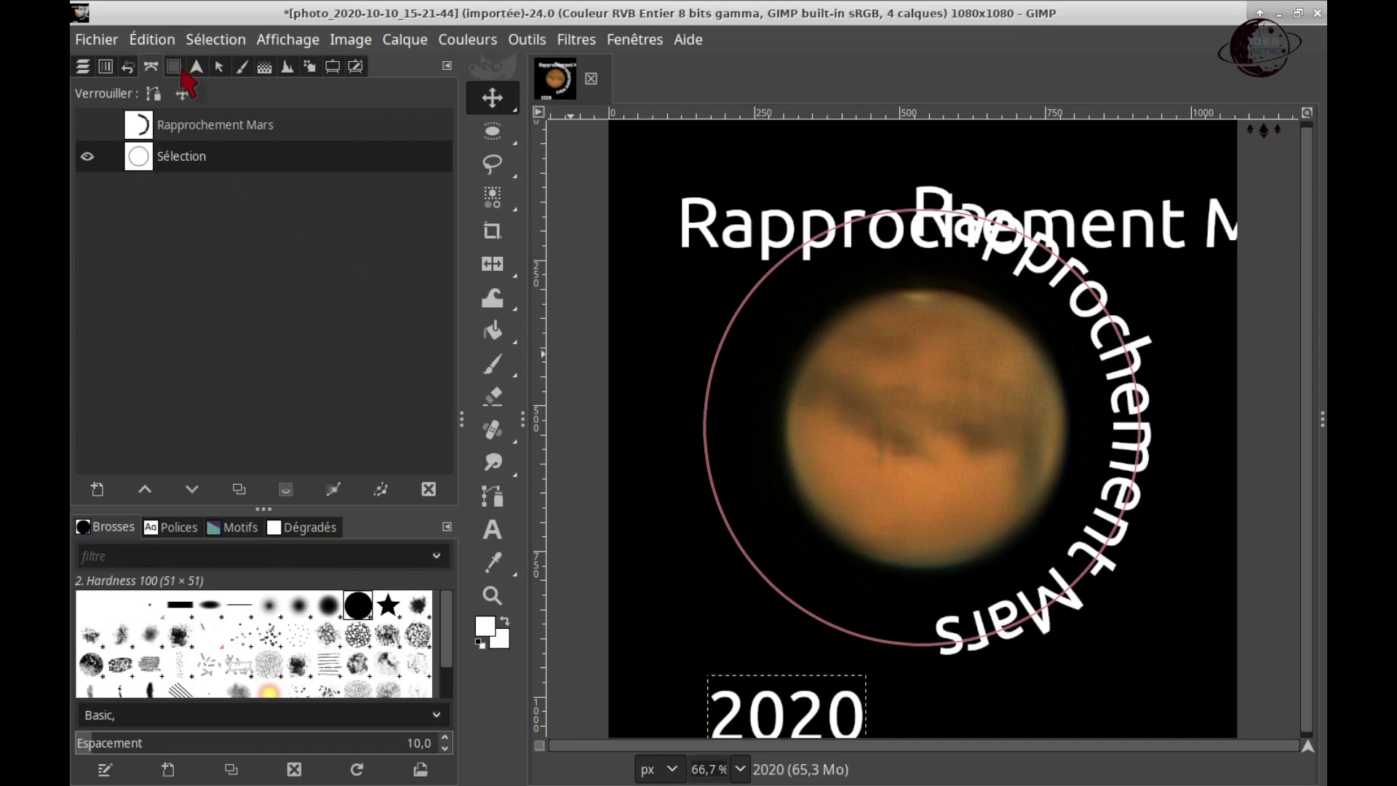
# - Flip the circular path vertically, with the Flip tool set to transform paths
pyautogui.click(531, 41)
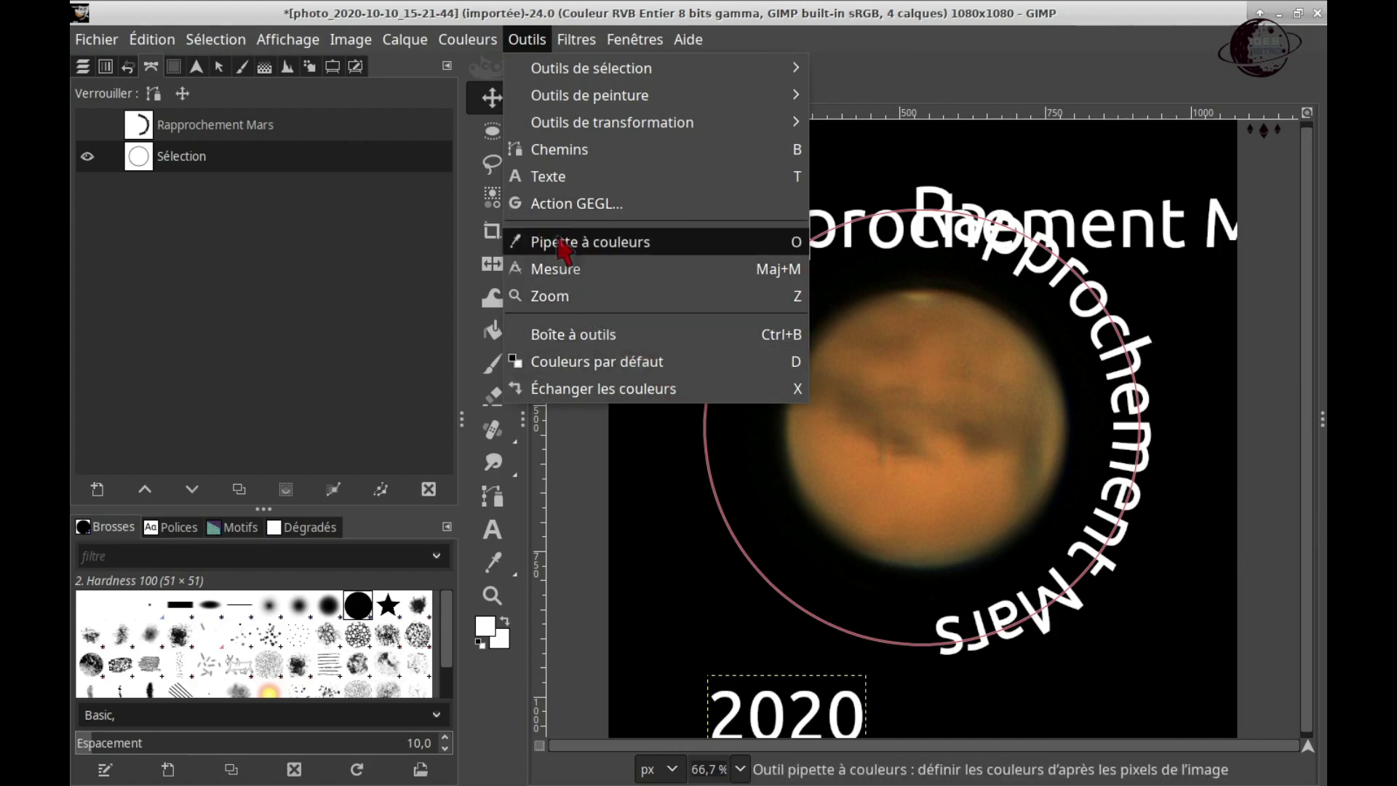
pyautogui.moveTo(726, 123)
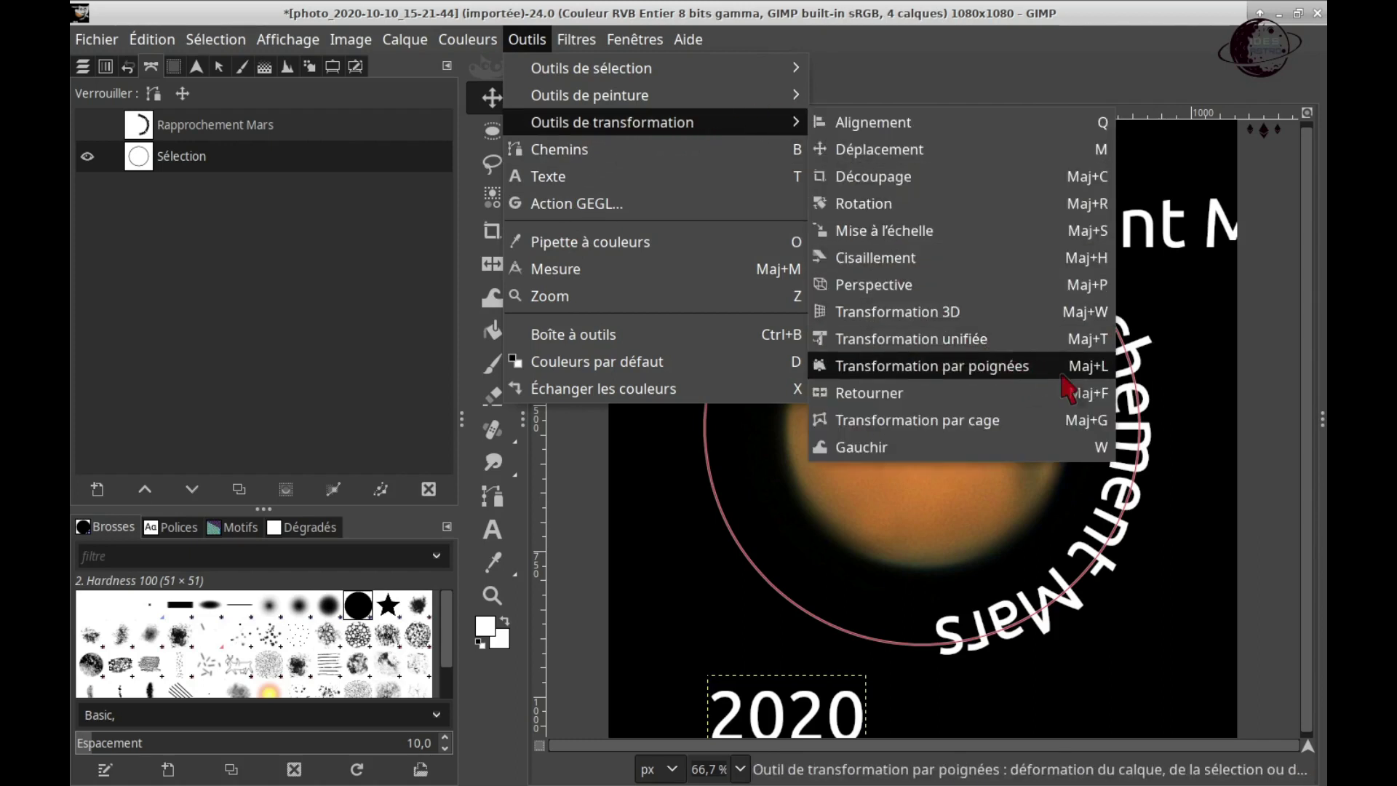
pyautogui.click(1074, 411)
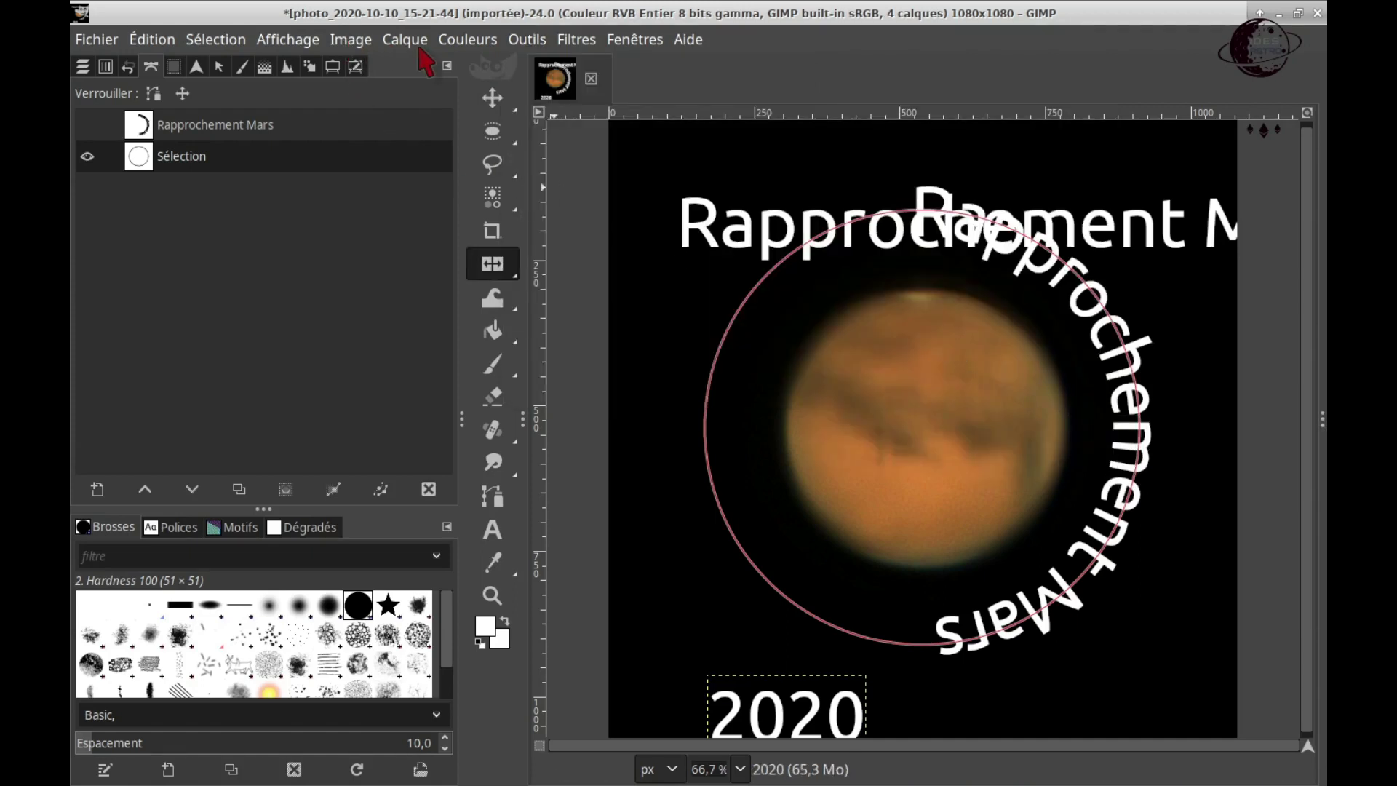
pyautogui.click(332, 66)
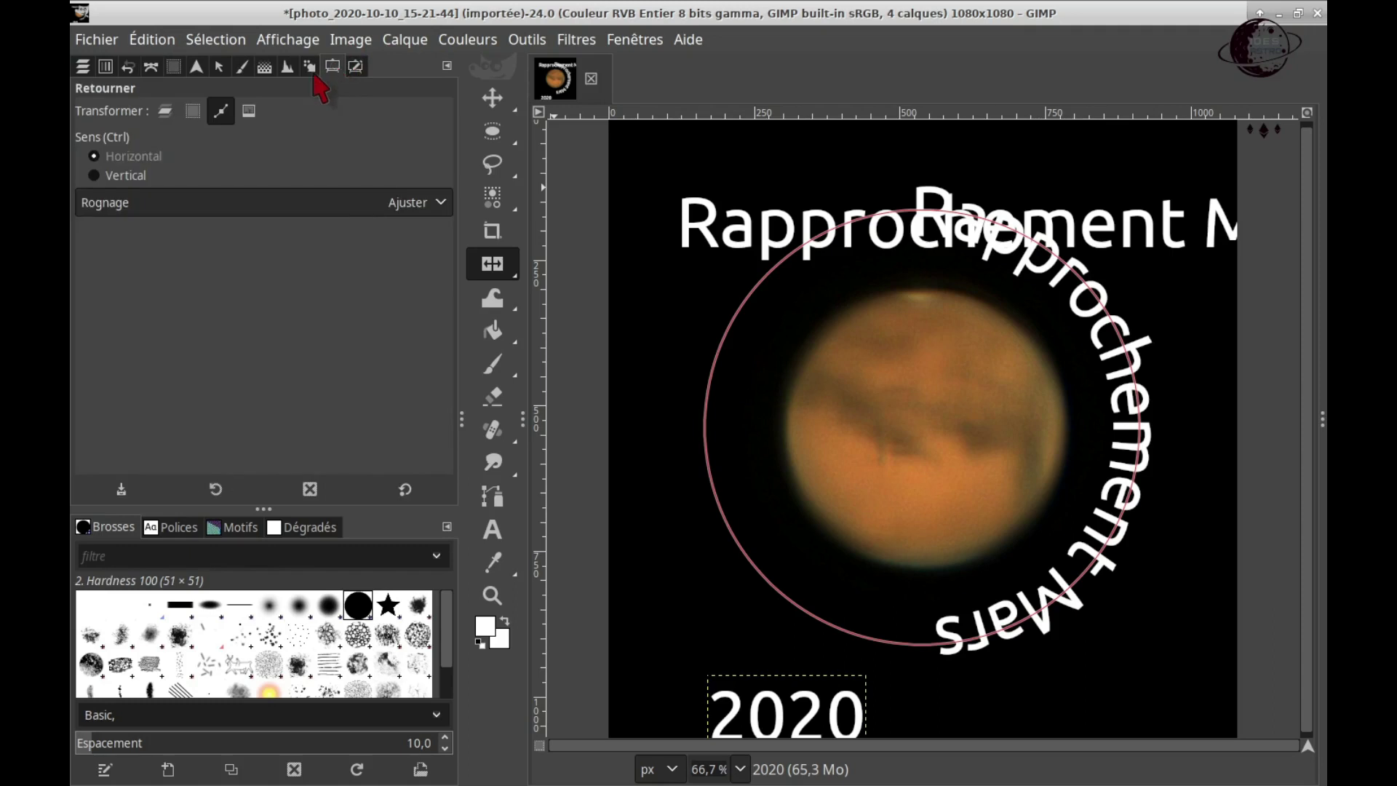
pyautogui.click(115, 175)
pyautogui.click(222, 112)
pyautogui.moveTo(492, 429)
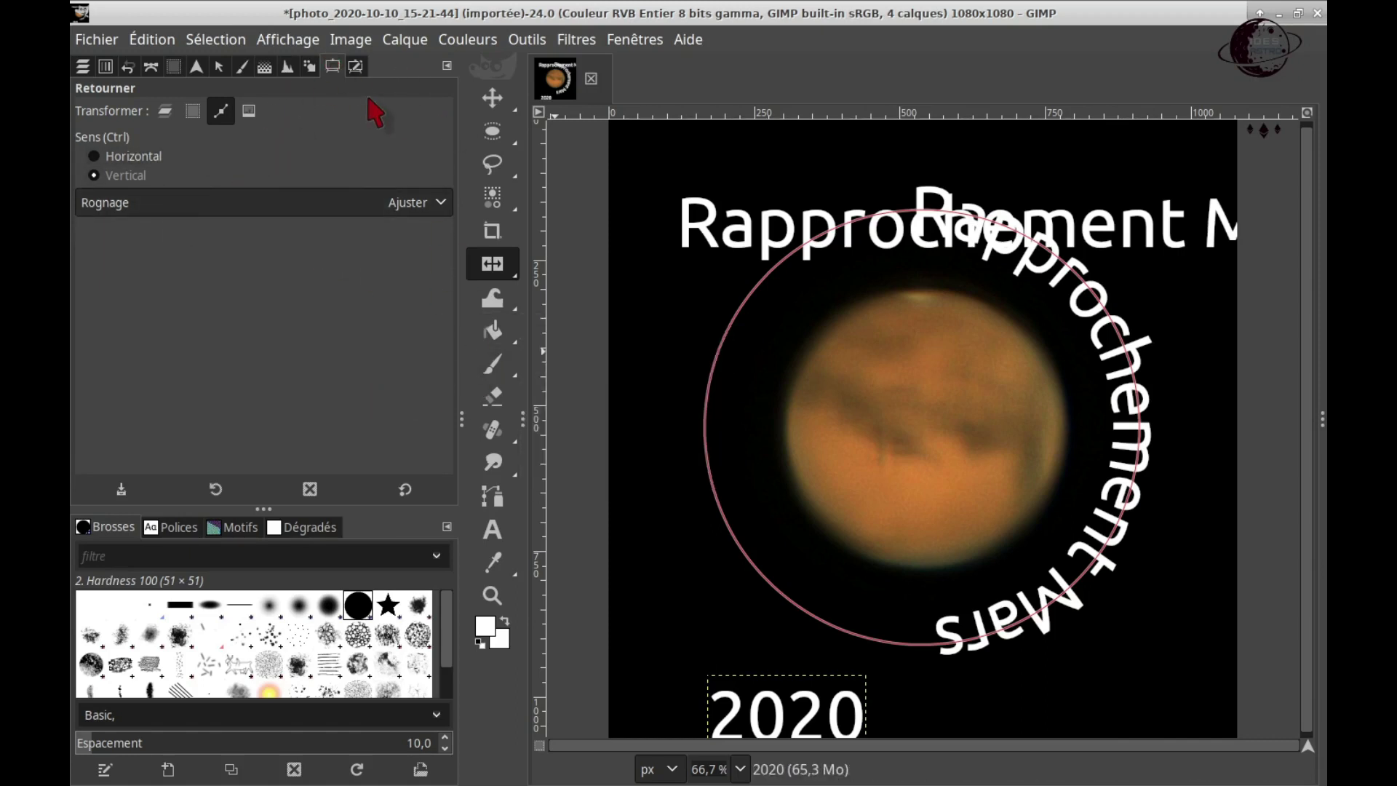
# - Run the text layer "2020" along the flipped circular path and check the new path in the path list
pyautogui.click(83, 67)
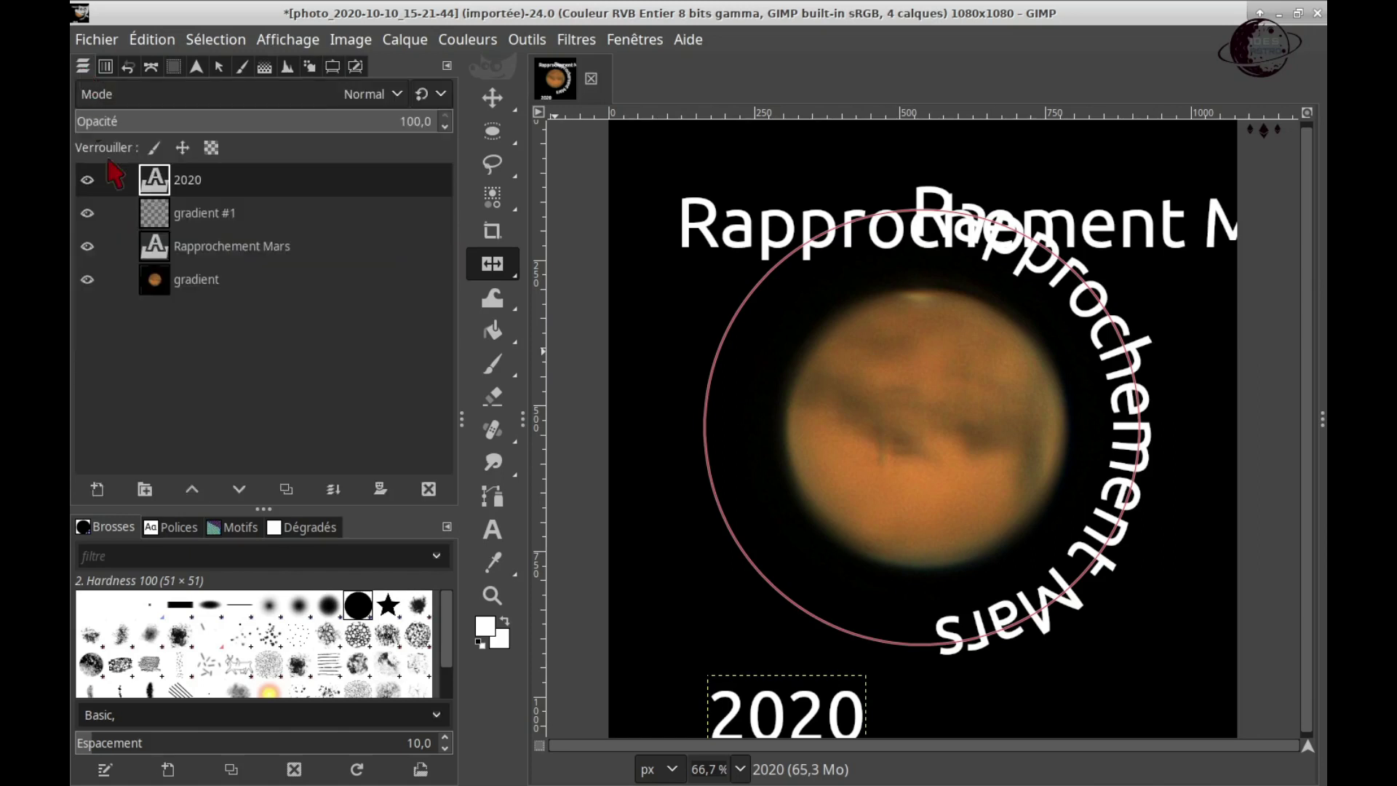
pyautogui.rightClick(165, 191)
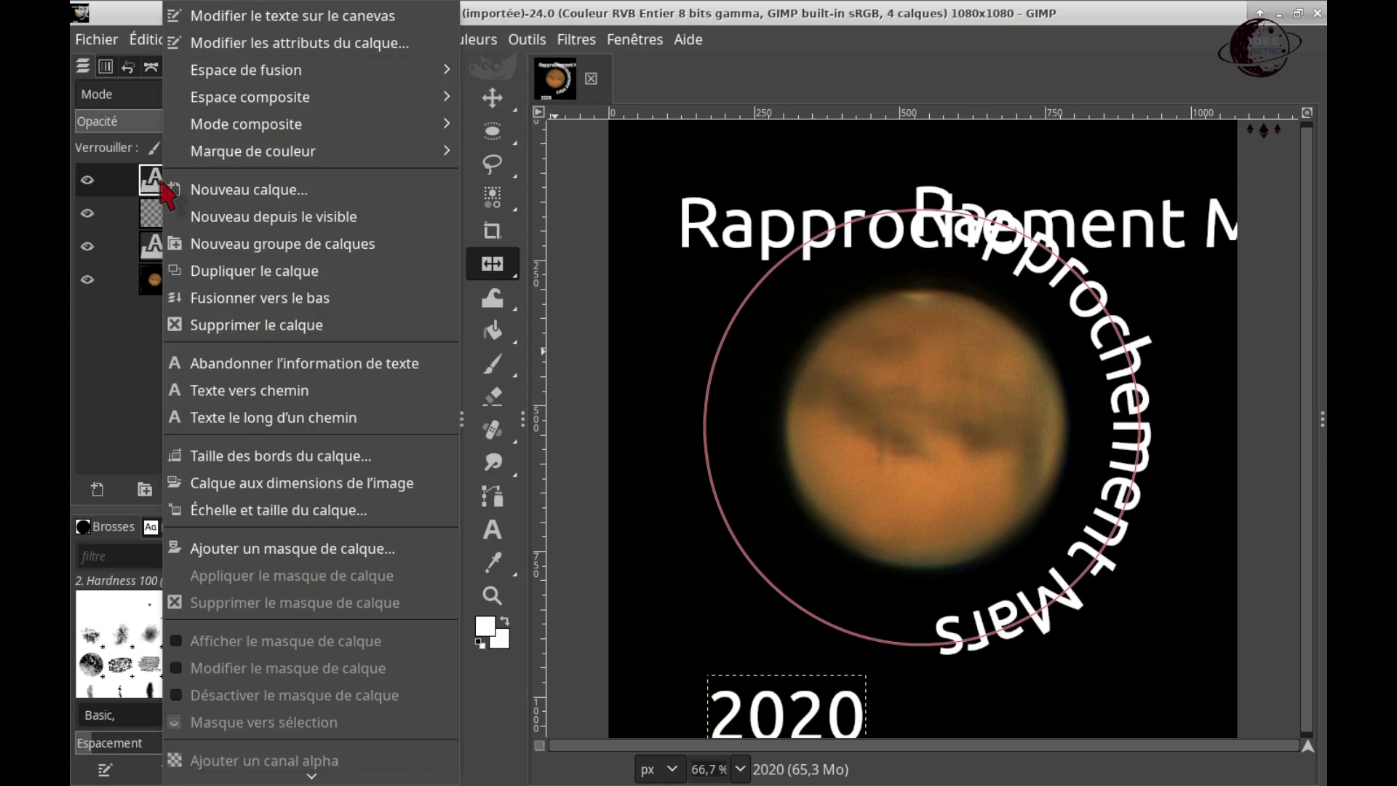
pyautogui.click(367, 421)
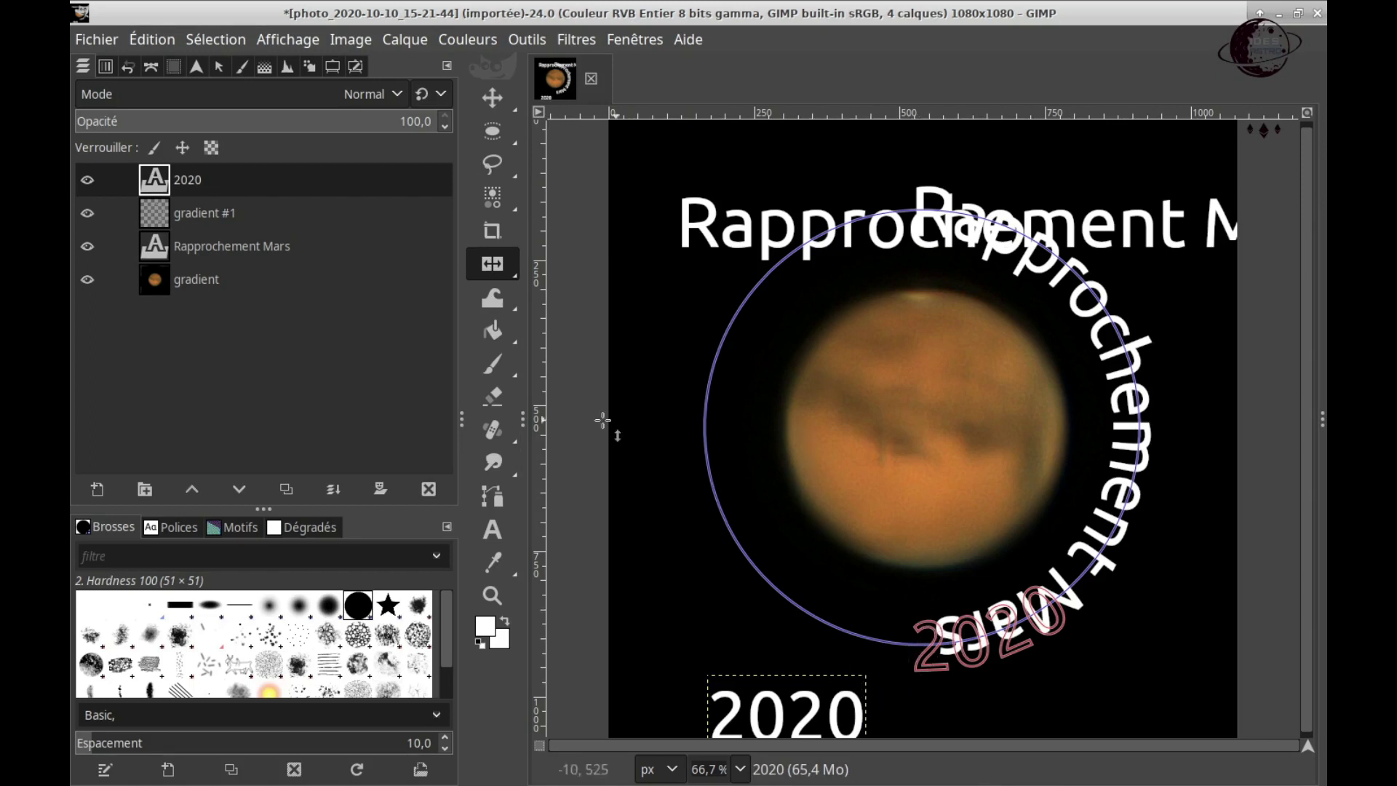
pyautogui.click(150, 66)
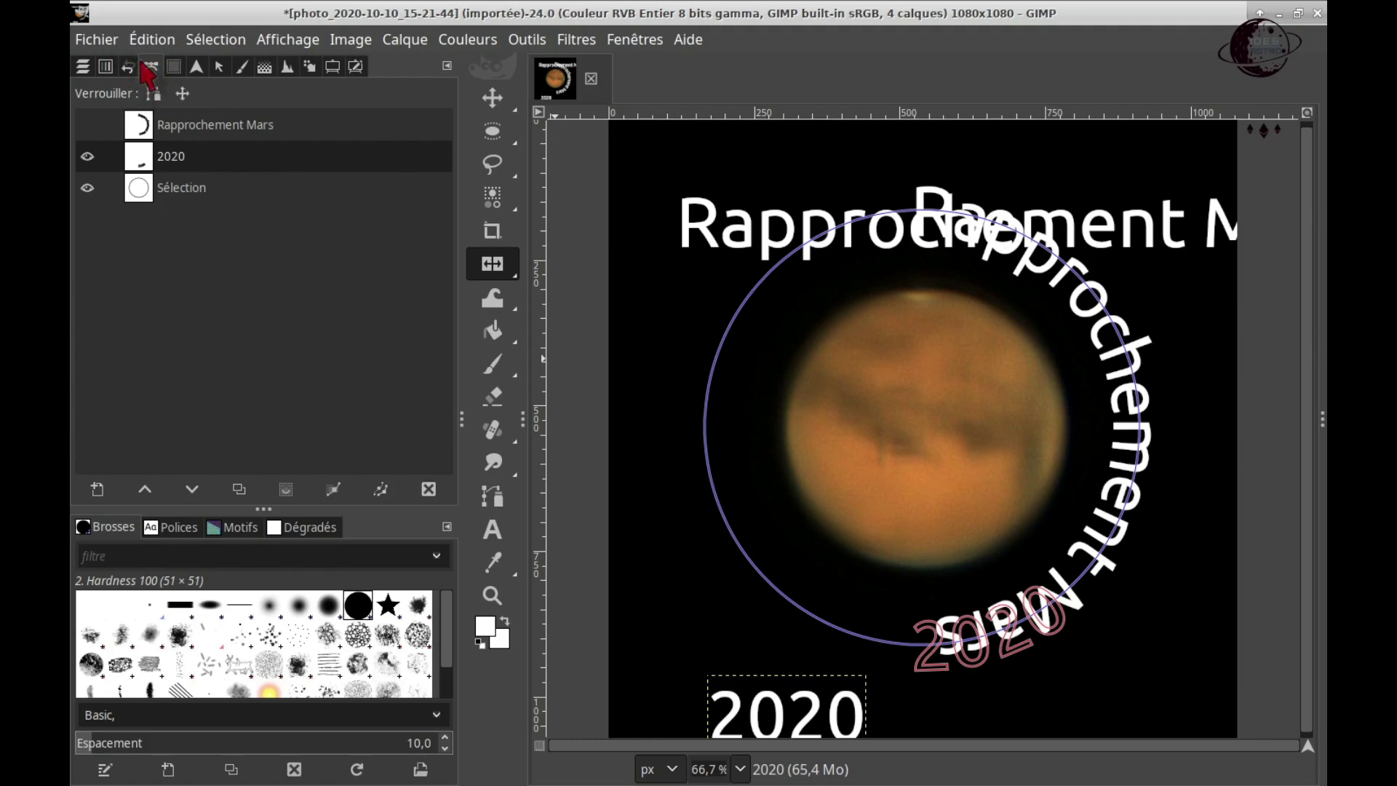
# - Create a new transparent 1080 x 1080 px layer above the "2020" text layer
pyautogui.click(83, 67)
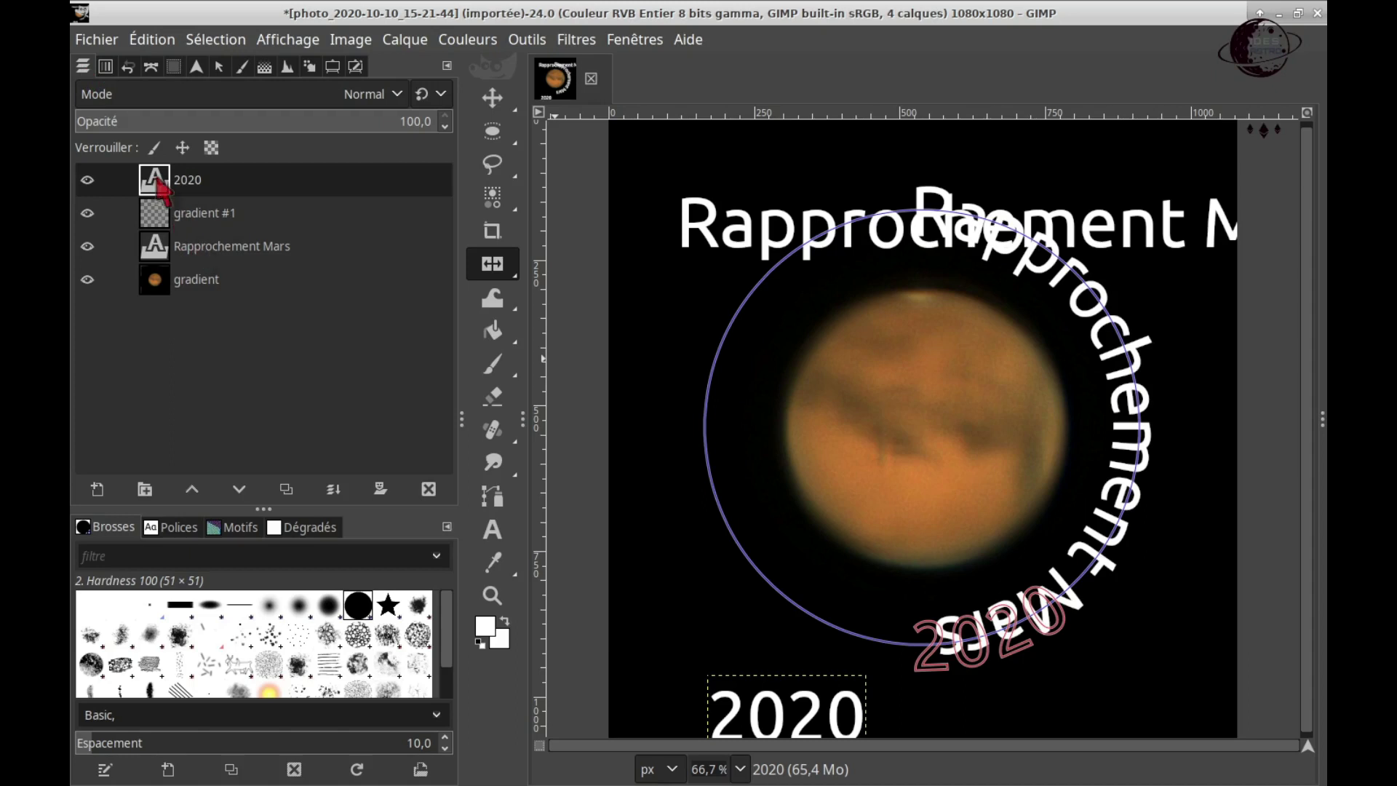
pyautogui.rightClick(159, 185)
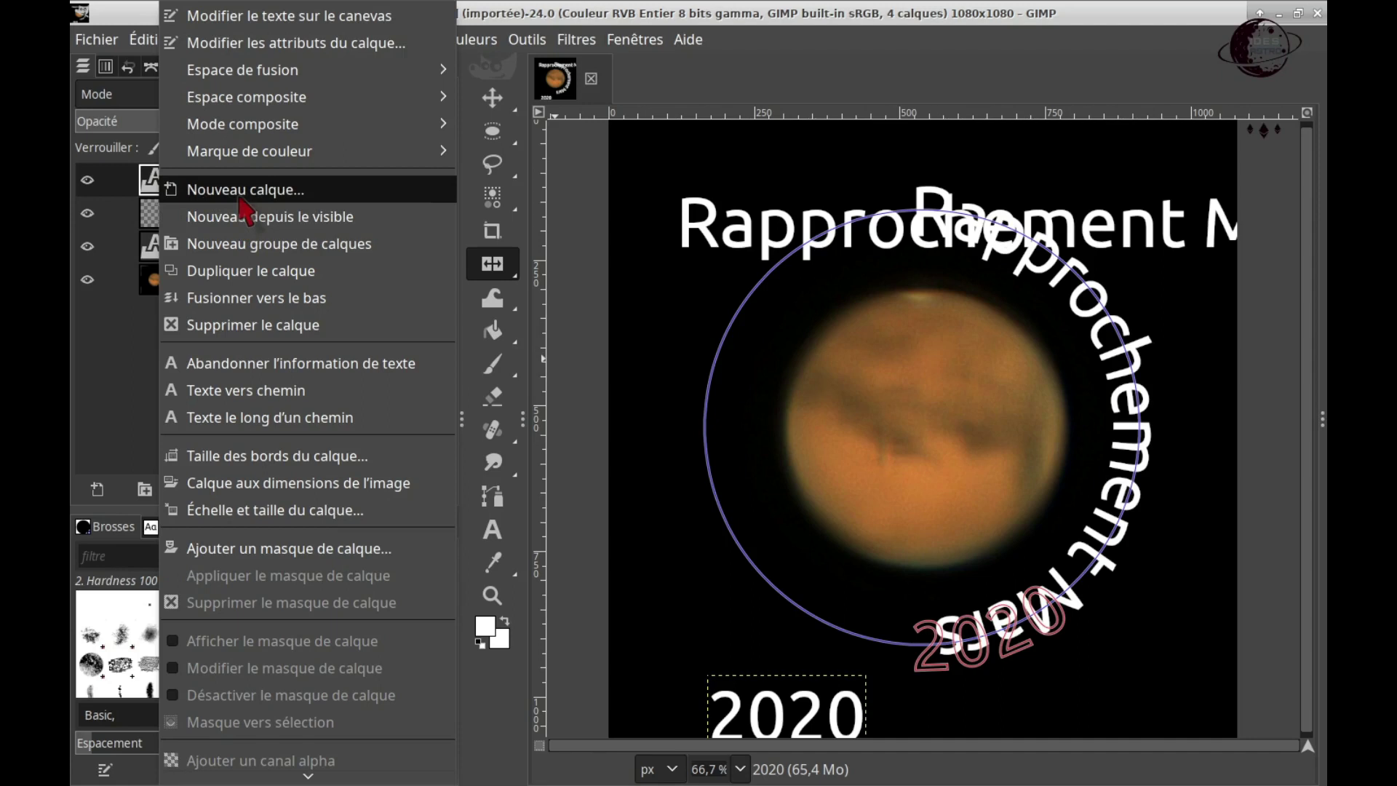
pyautogui.click(139, 313)
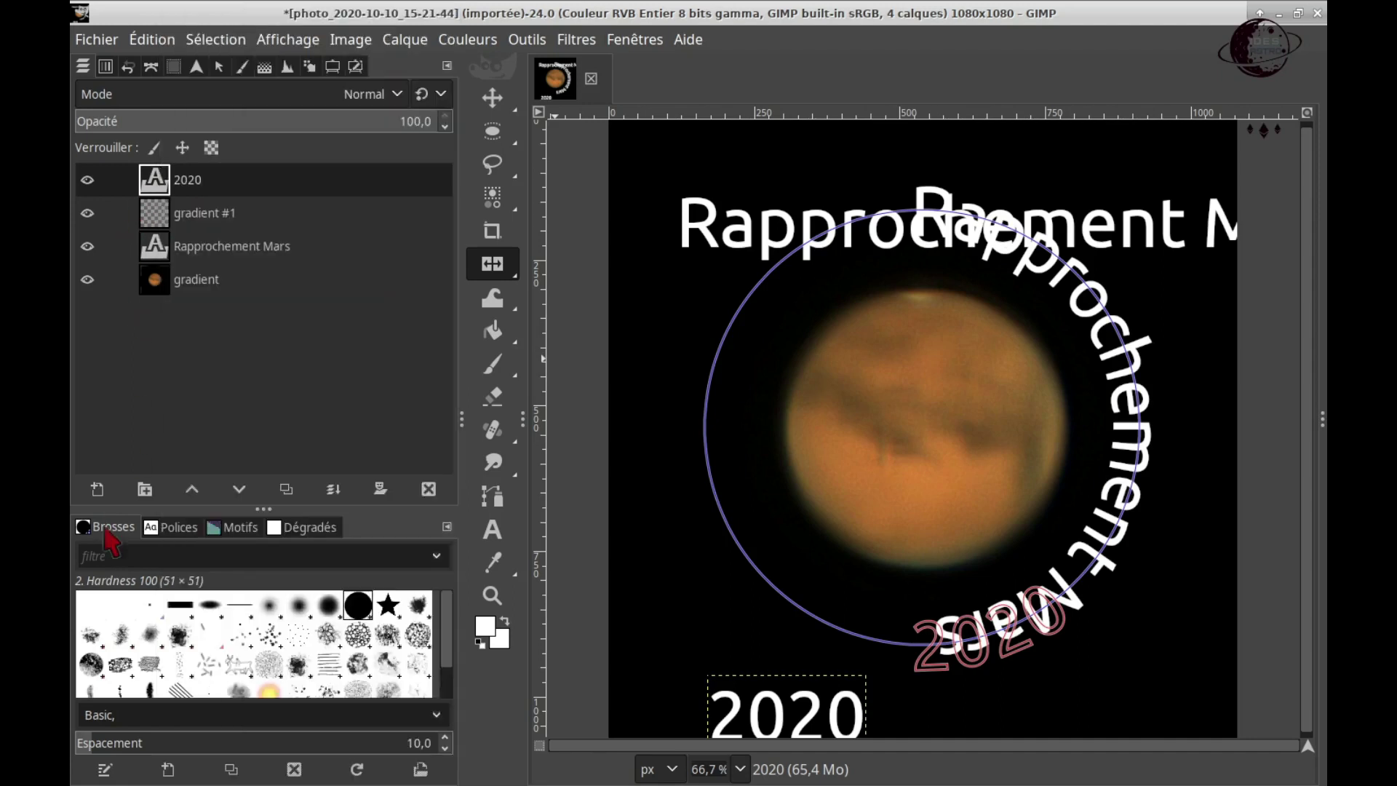
pyautogui.click(97, 490)
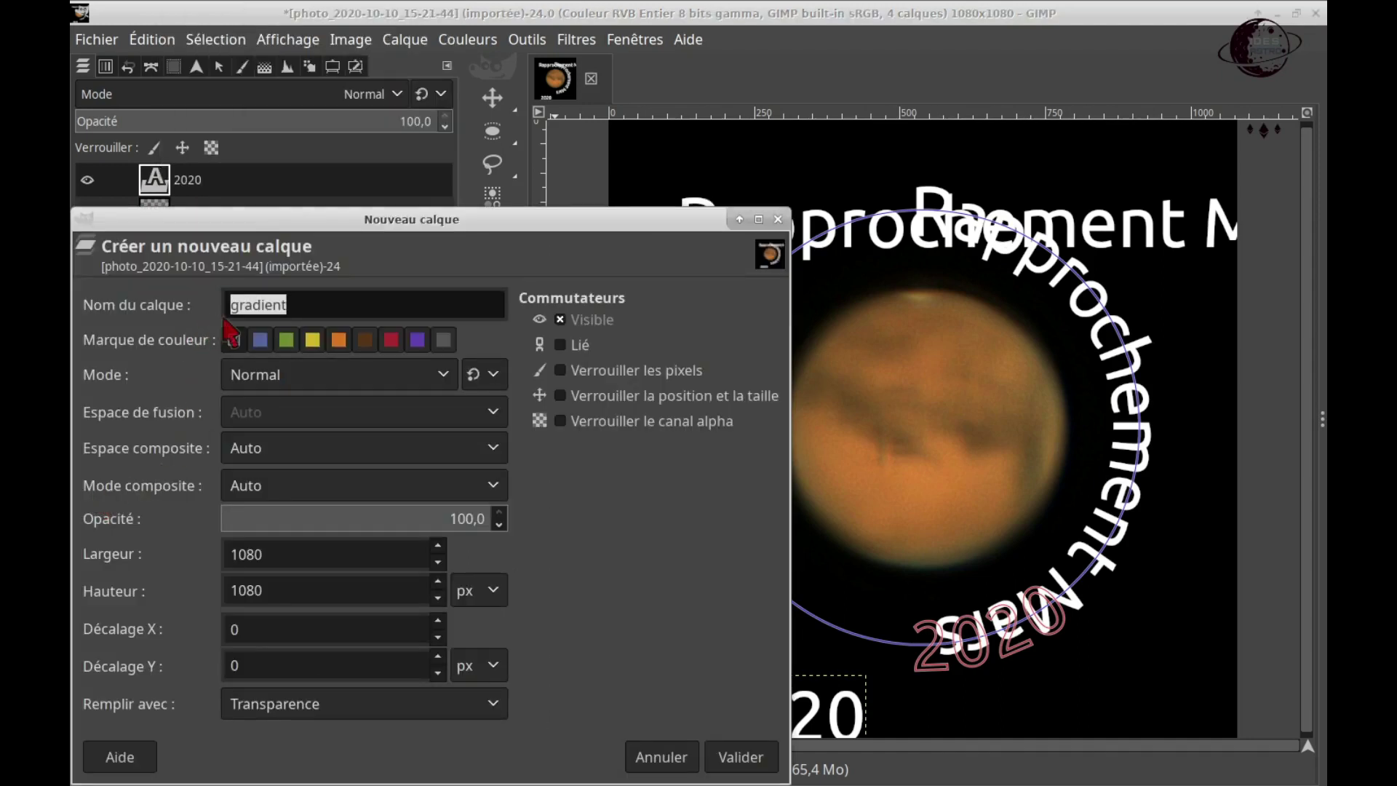
pyautogui.click(738, 757)
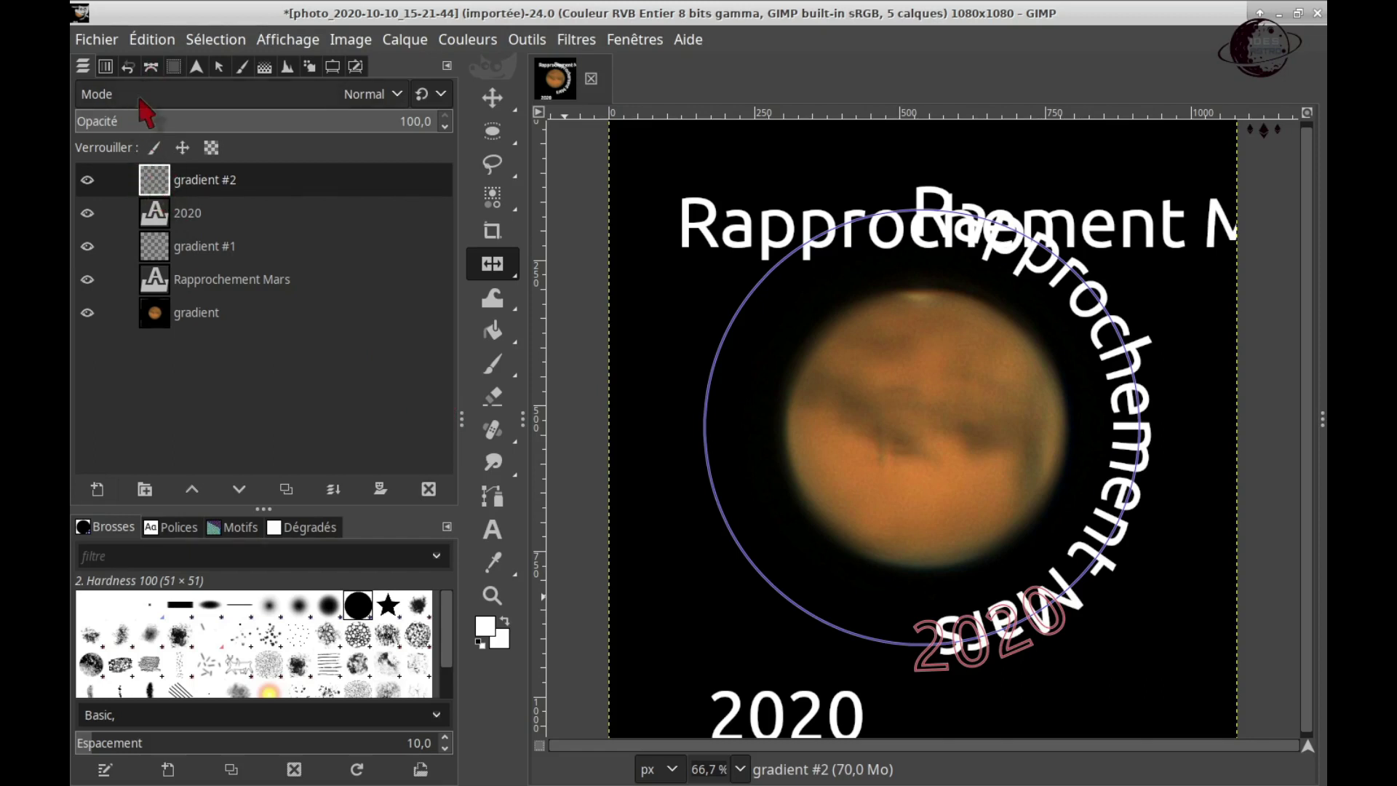
# - Fill the curved "2020" path with solid white on the new layer, with antialiasing
pyautogui.click(150, 66)
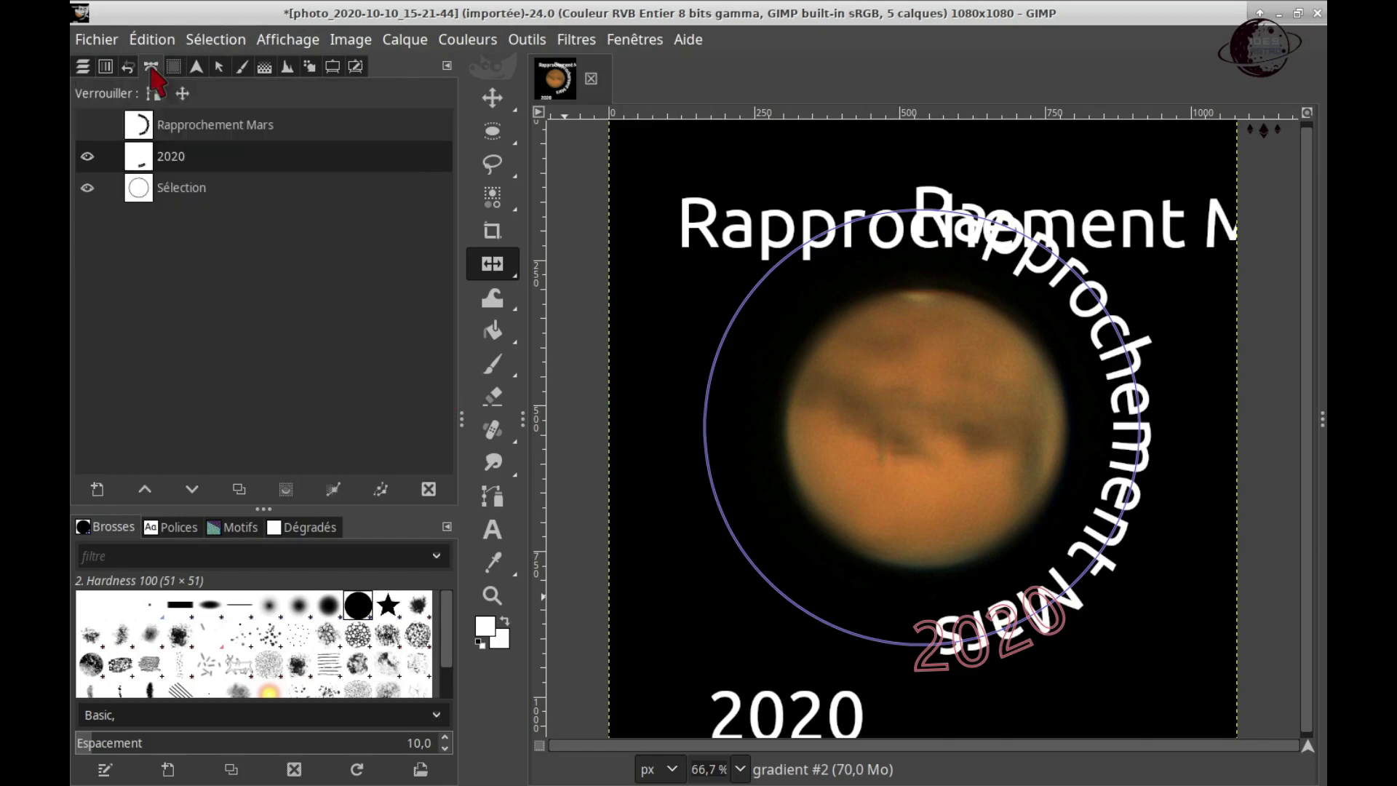
pyautogui.rightClick(146, 161)
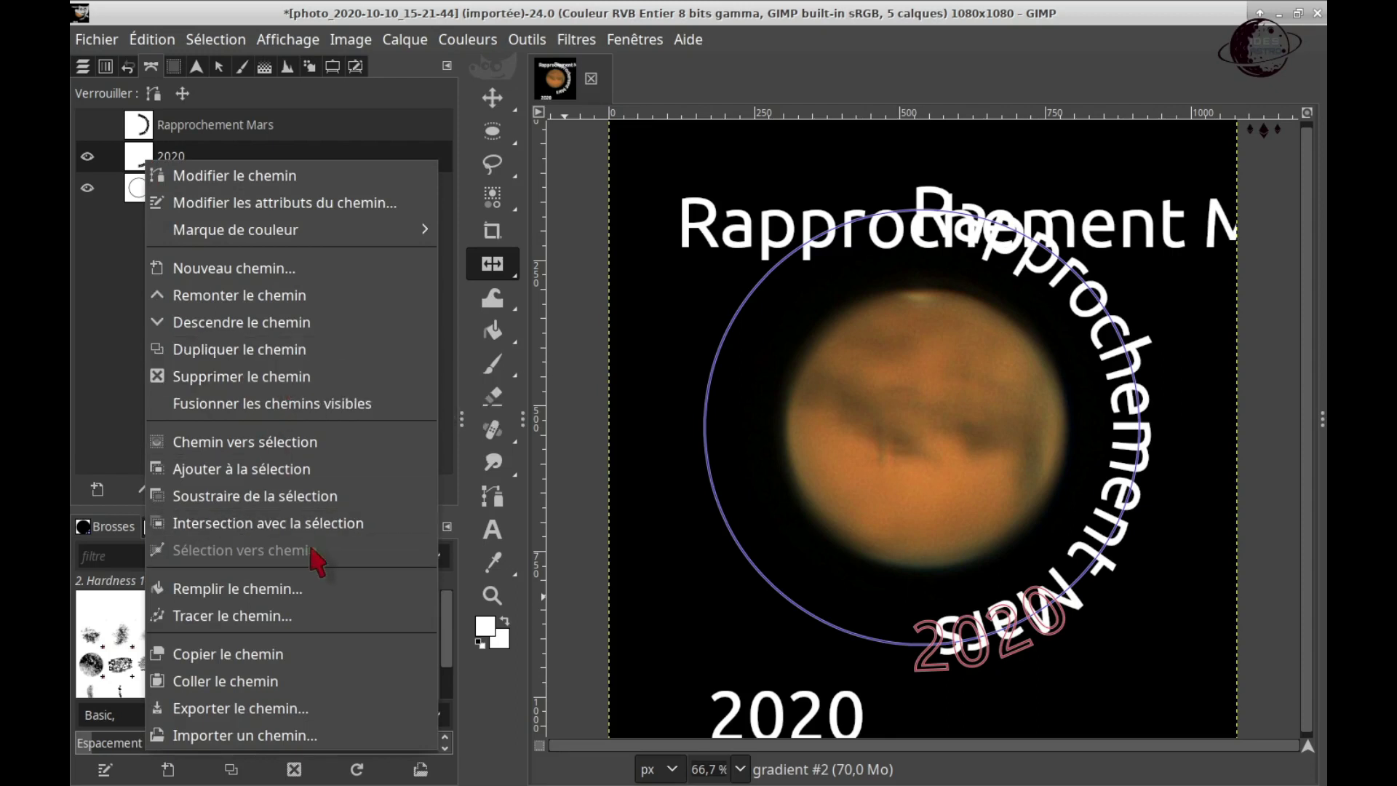
pyautogui.click(309, 604)
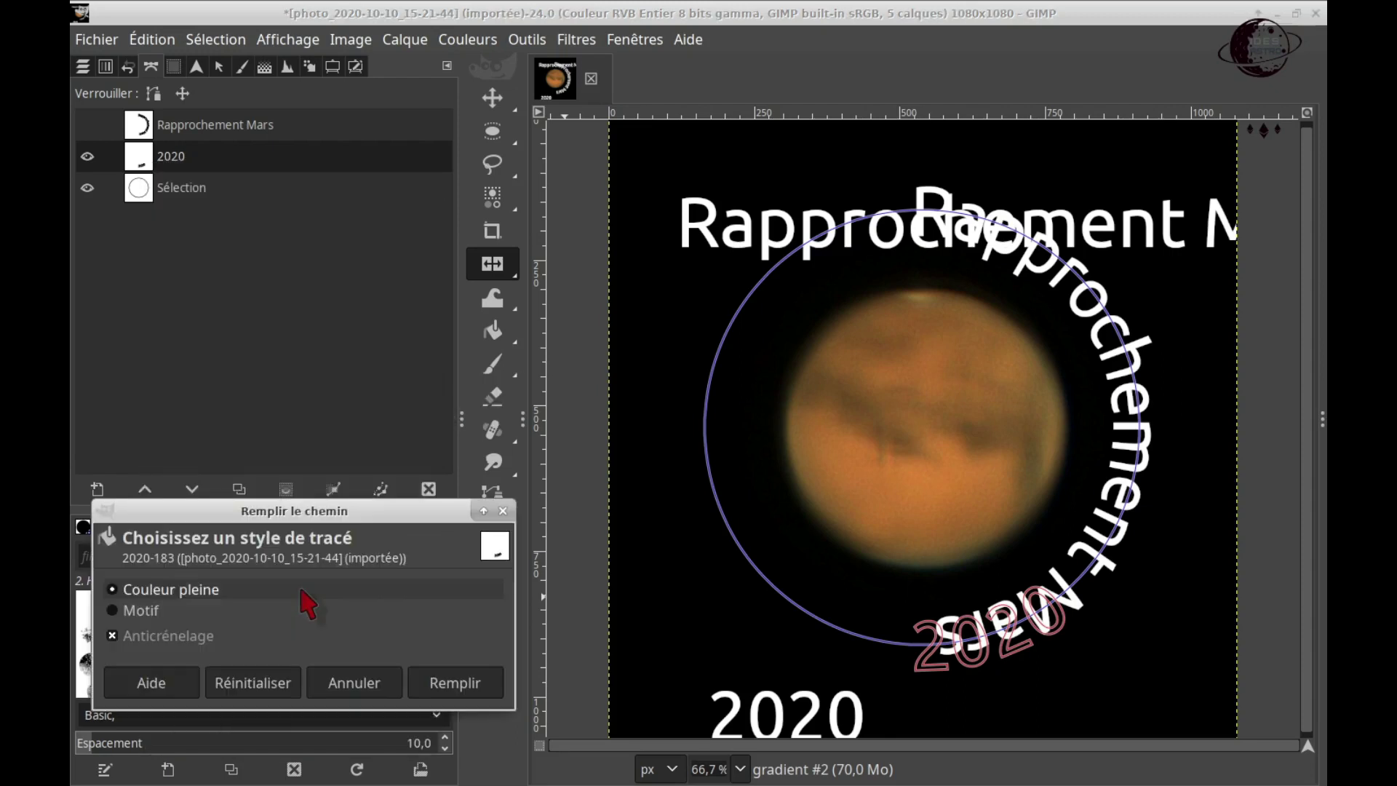
pyautogui.click(483, 685)
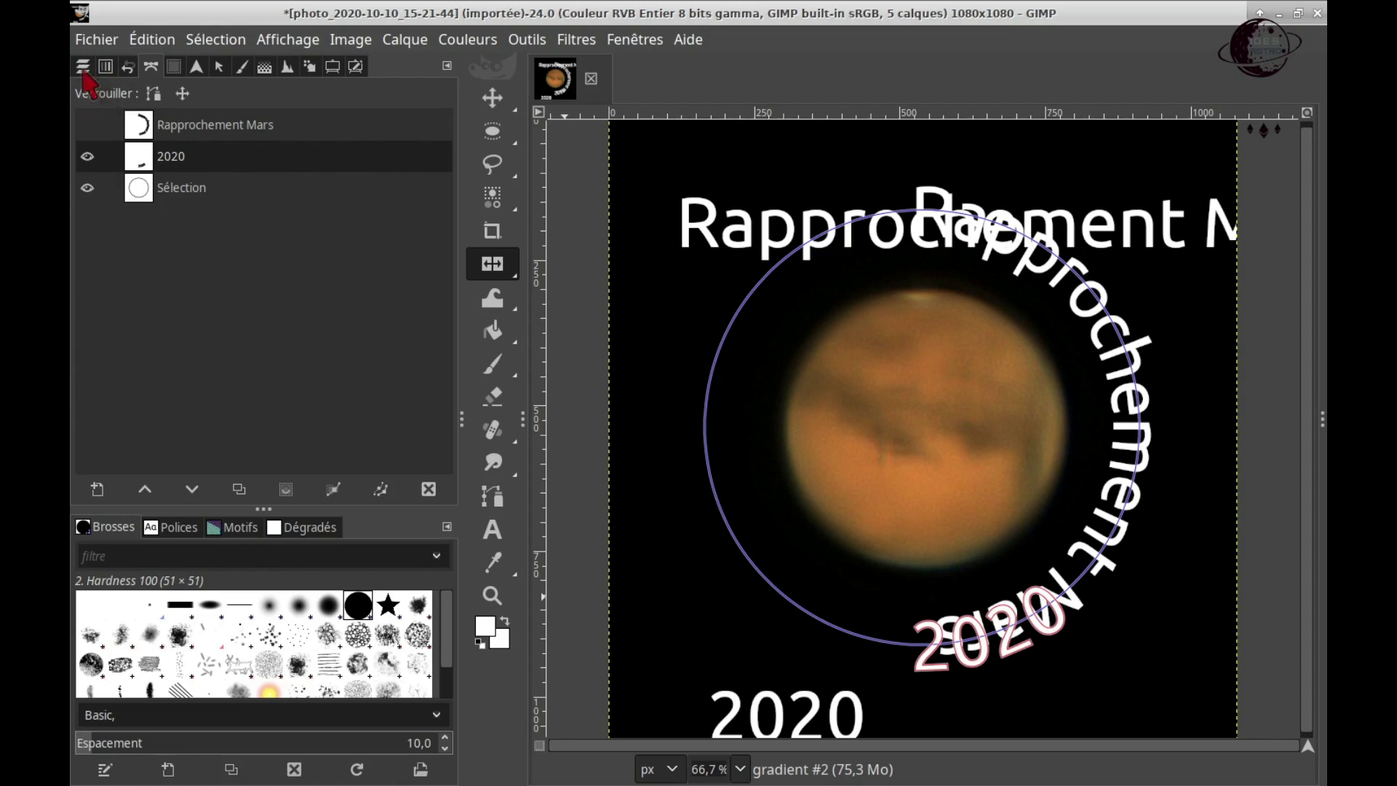
# - Hide the original straight text layers "2020" and "Rapprochement Mars", checking the remaining layers by toggling their visibility
pyautogui.click(83, 67)
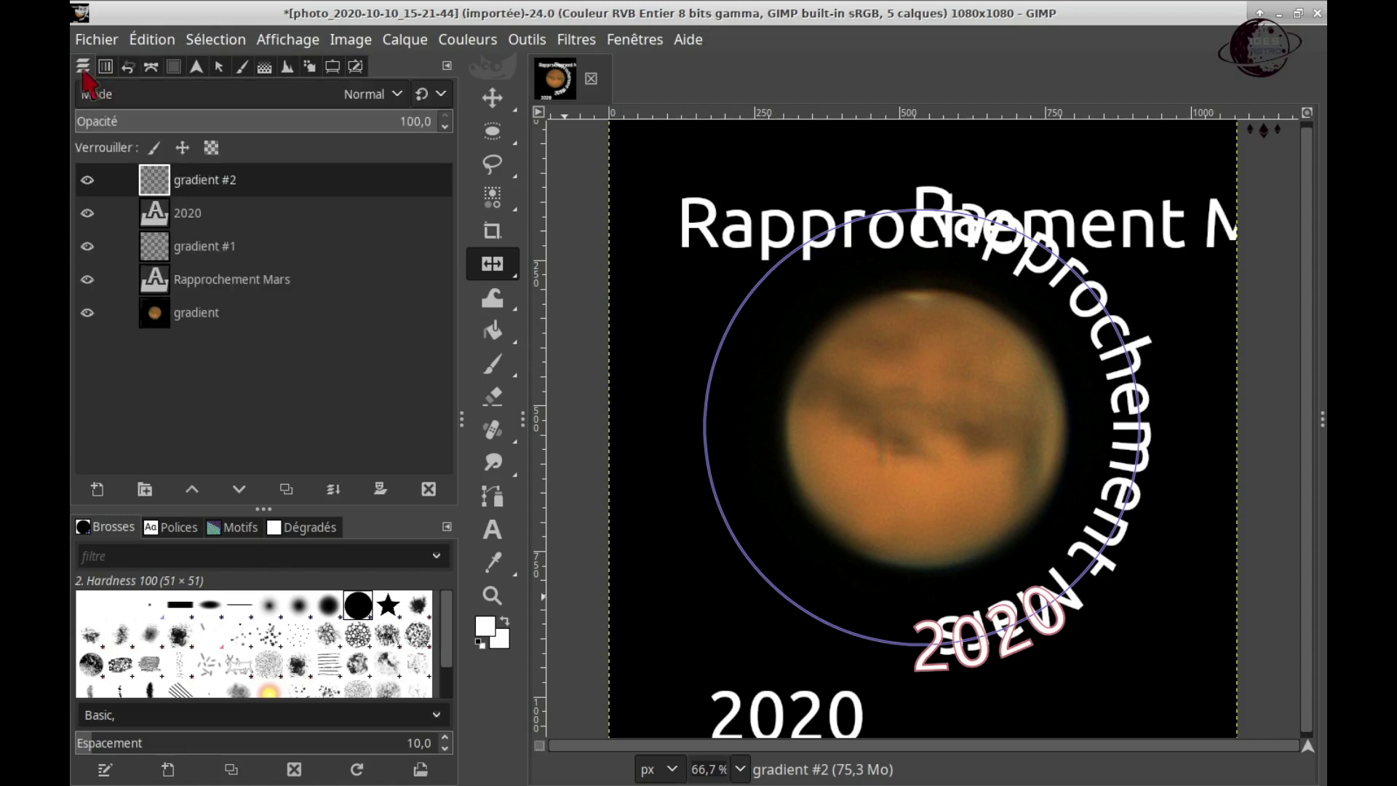
pyautogui.click(87, 213)
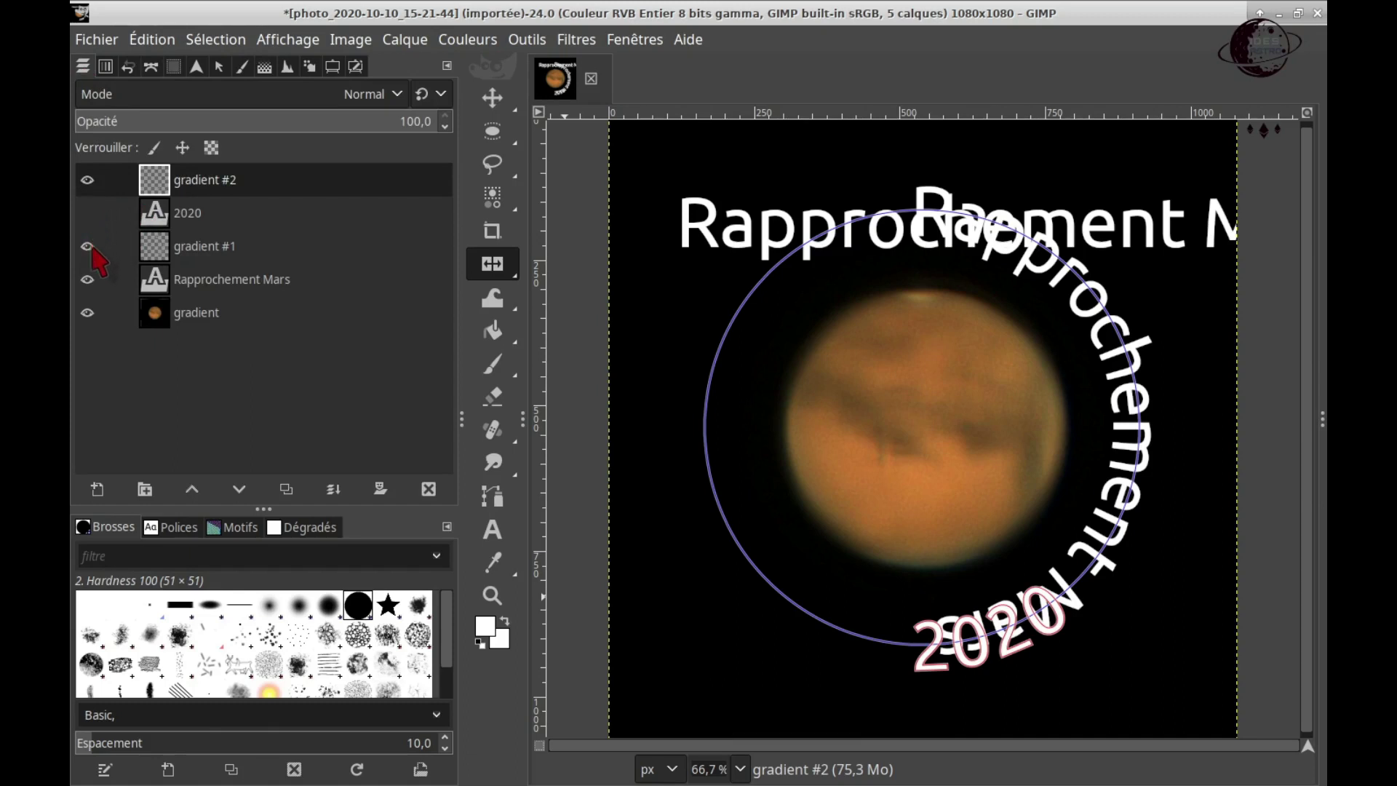
pyautogui.click(87, 246)
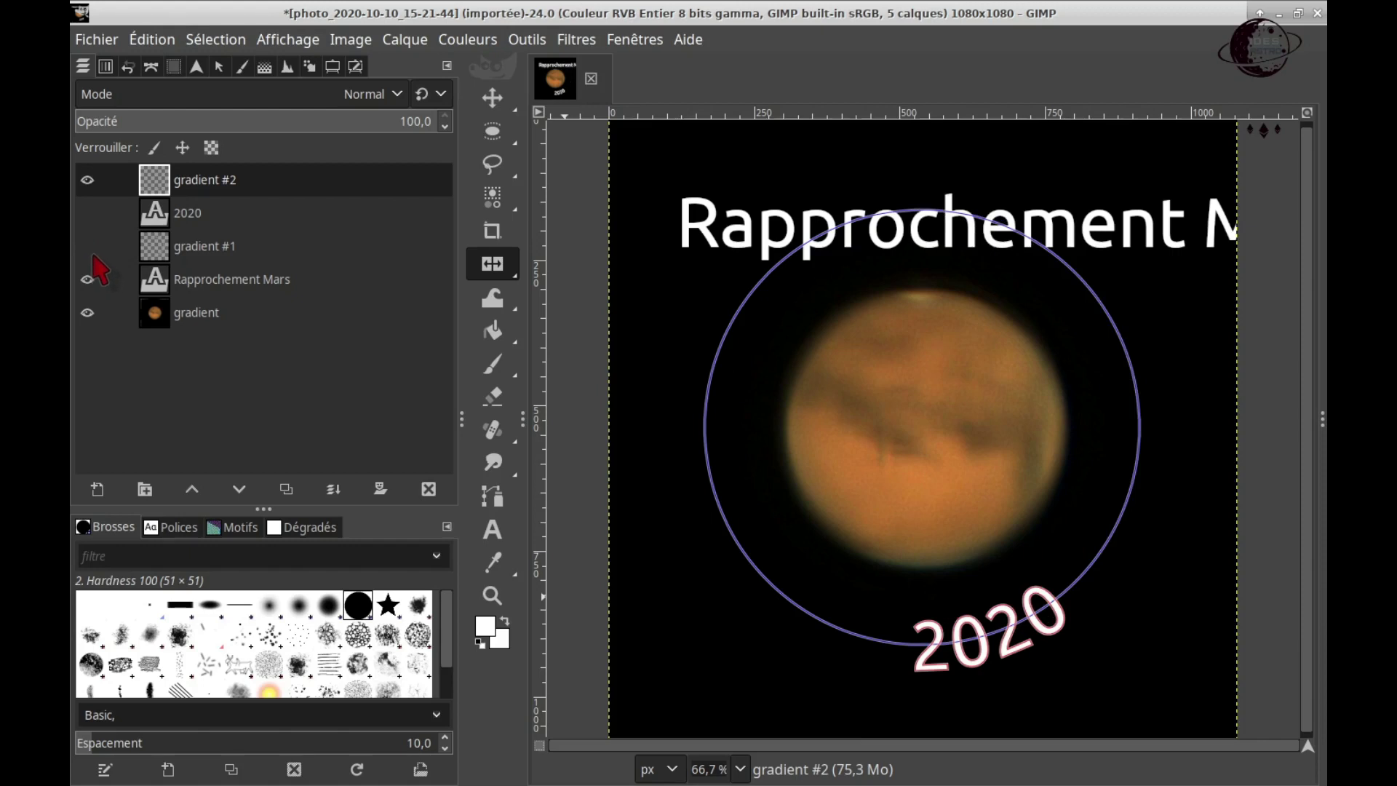
pyautogui.click(88, 246)
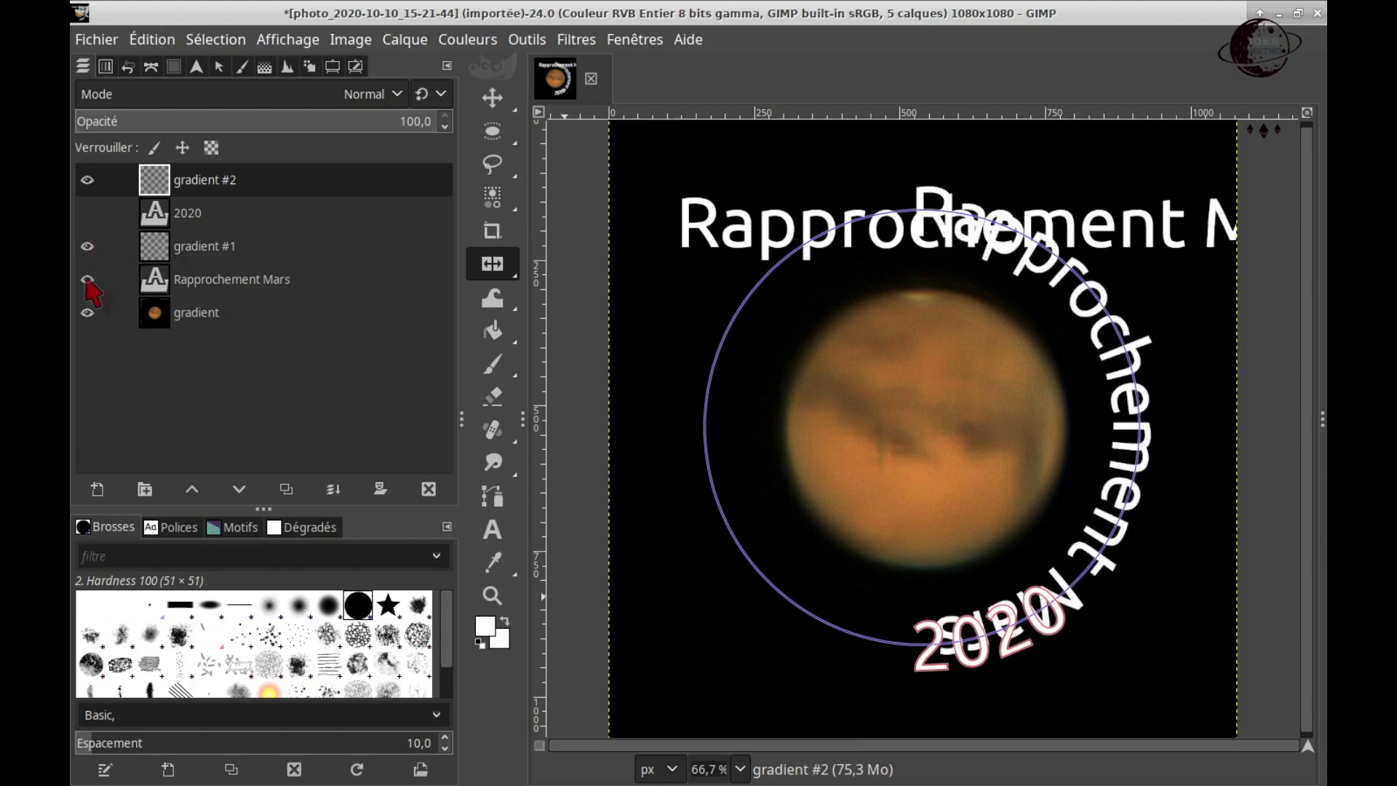
pyautogui.click(88, 279)
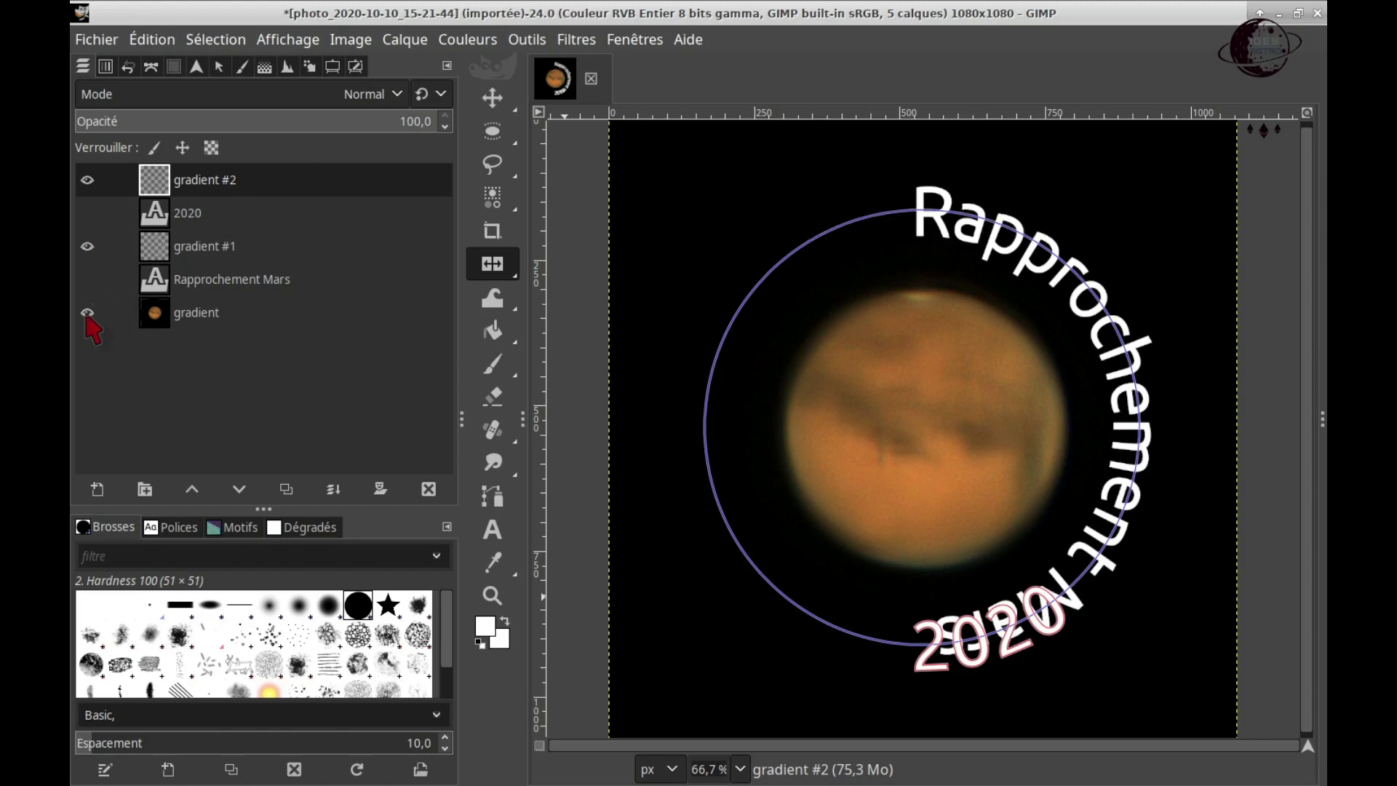
pyautogui.click(88, 313)
pyautogui.click(87, 314)
pyautogui.click(87, 180)
pyautogui.click(87, 180)
# - Rotate the layer gradient #1 with the curved "Rapprochement Mars" by about -89.64° around the image centre, so the text arches over the planet
pyautogui.click(162, 283)
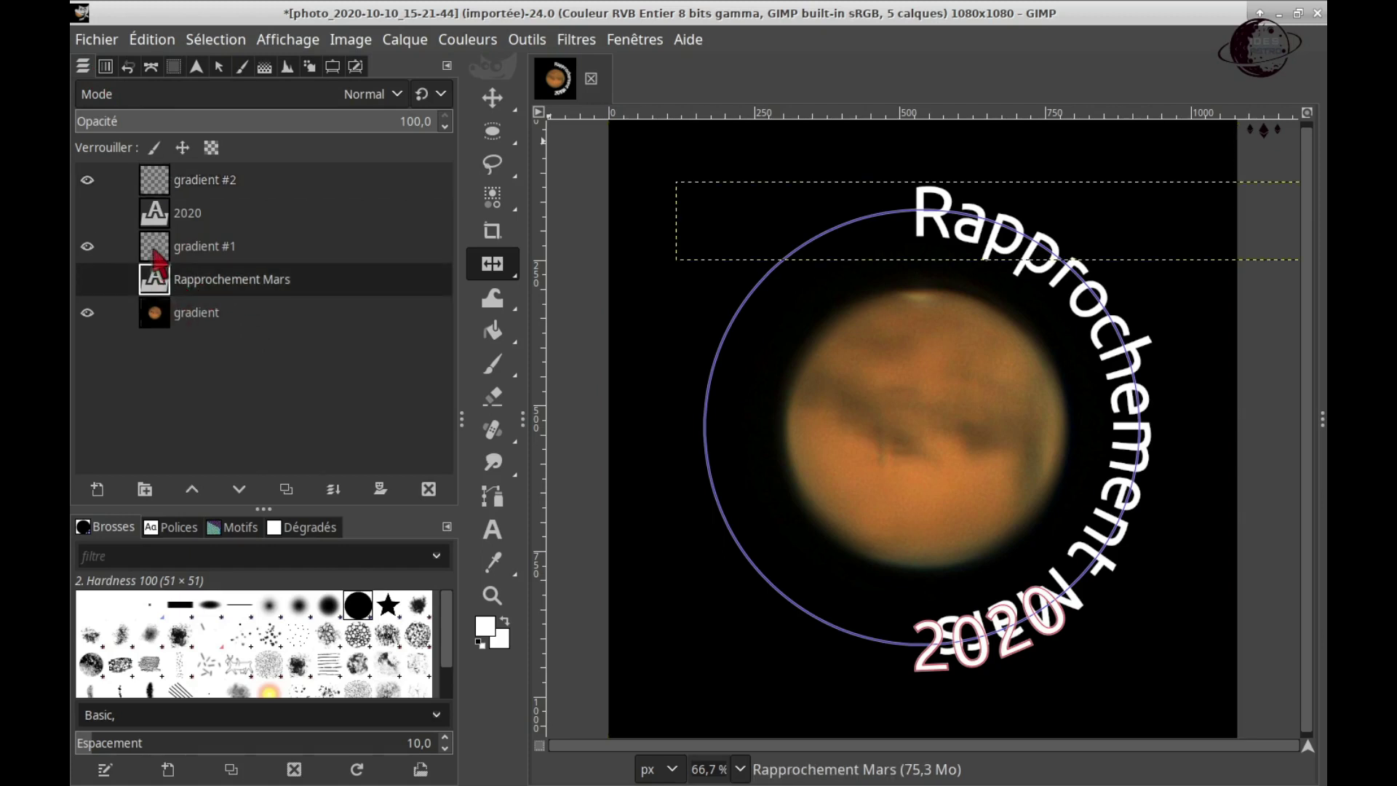
pyautogui.click(158, 256)
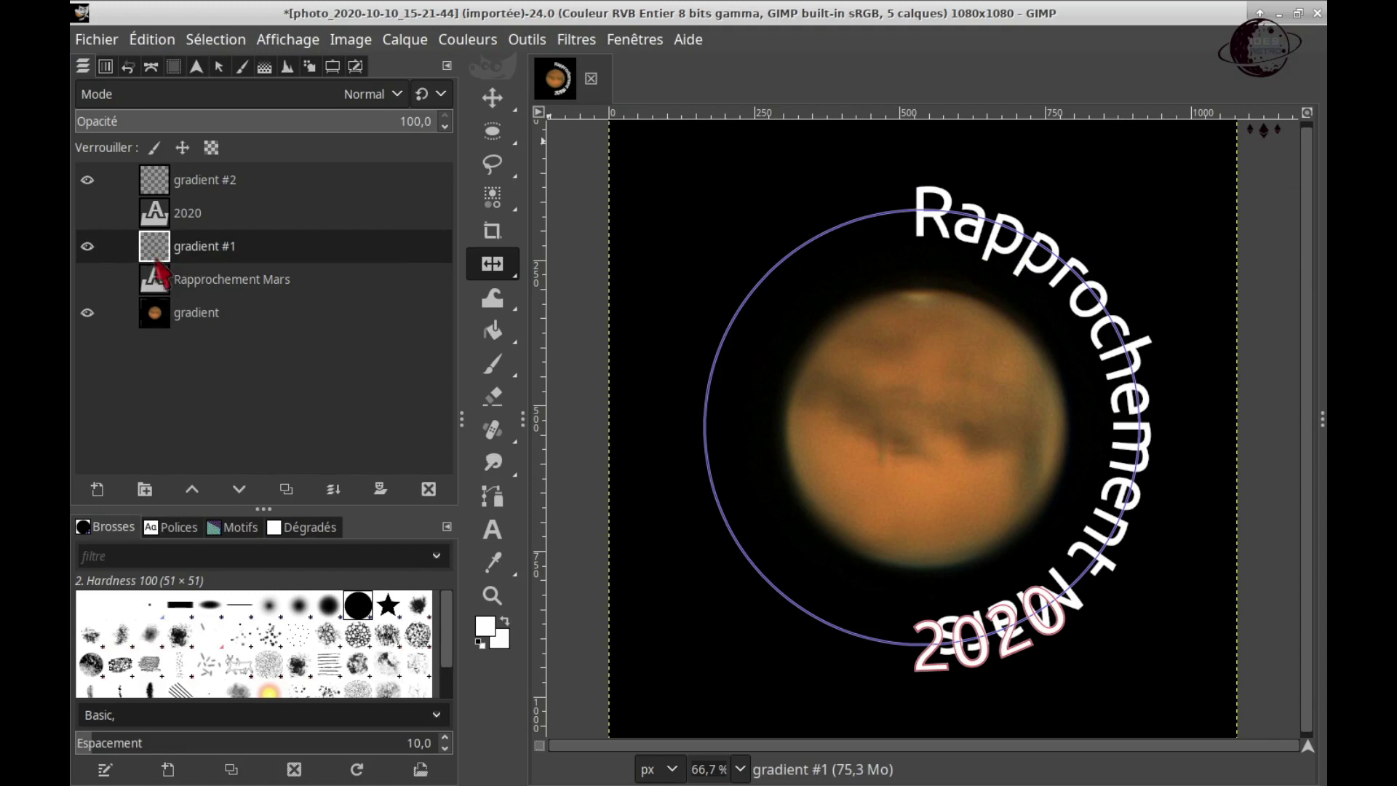
pyautogui.click(158, 183)
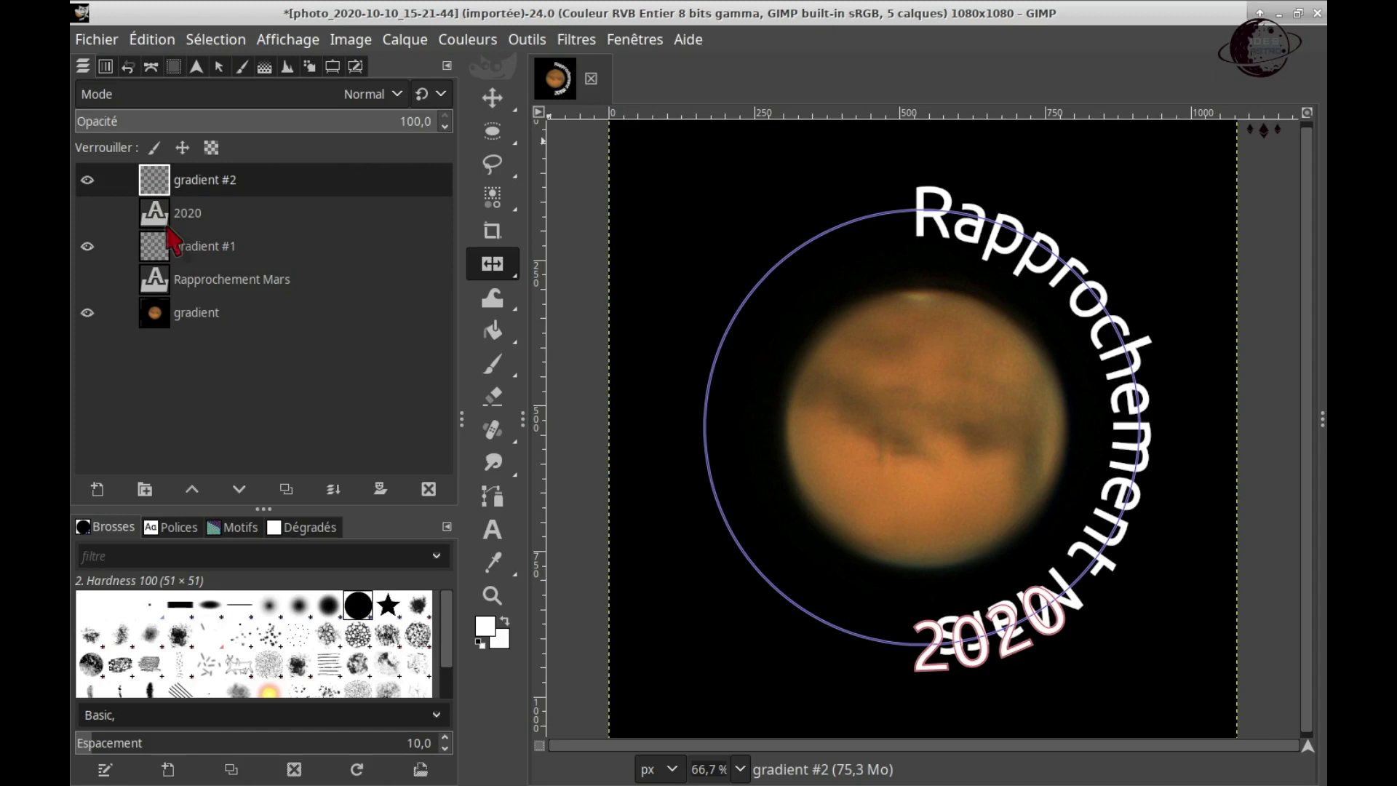
pyautogui.click(159, 254)
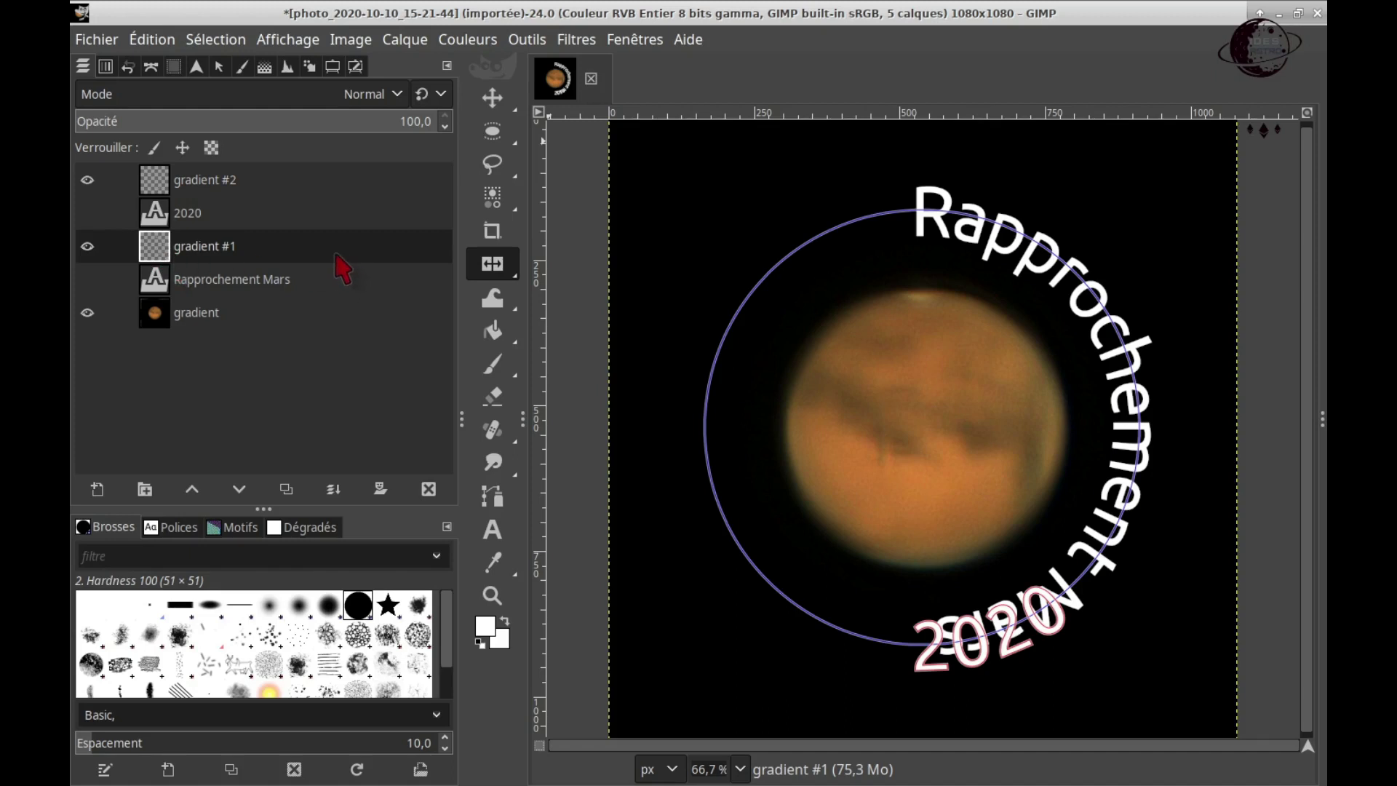
pyautogui.click(534, 46)
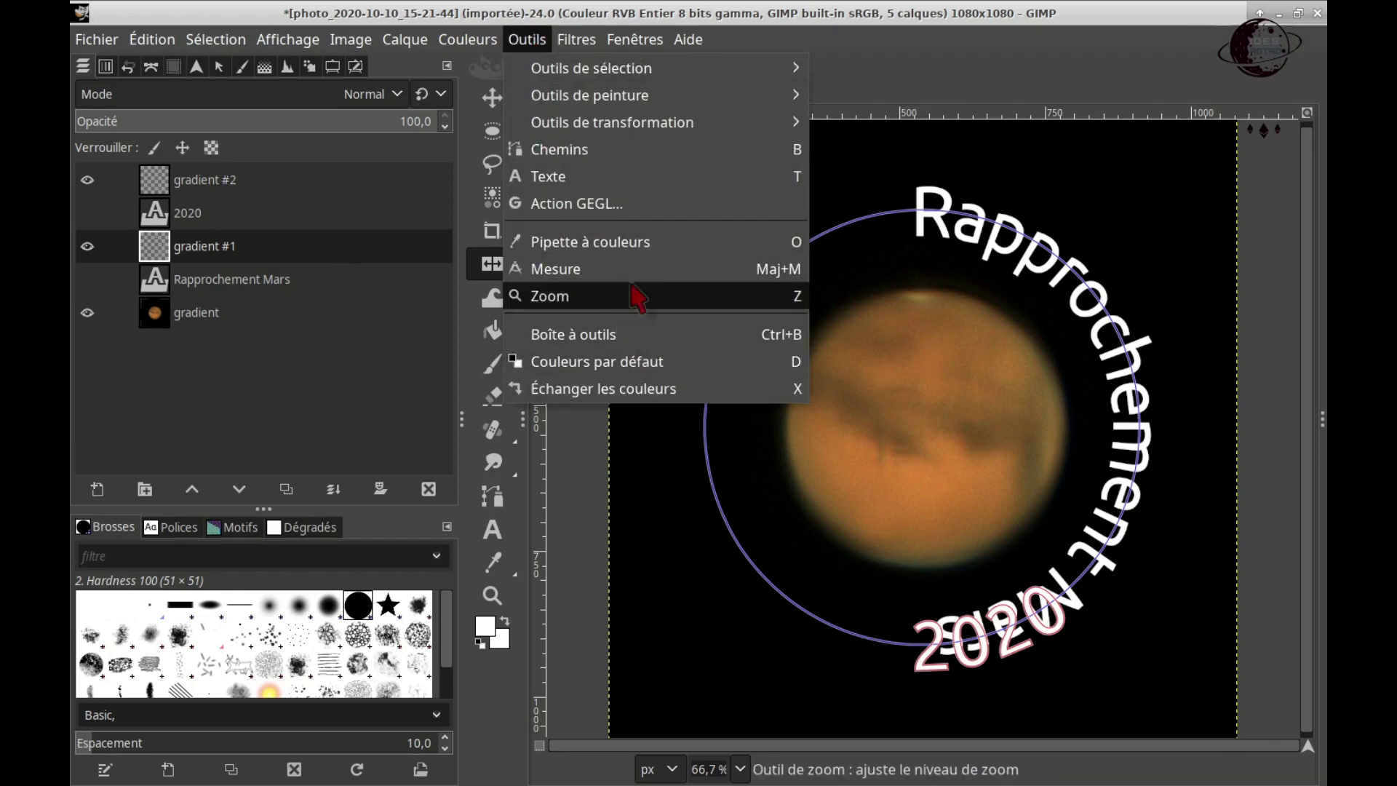
pyautogui.moveTo(800, 122)
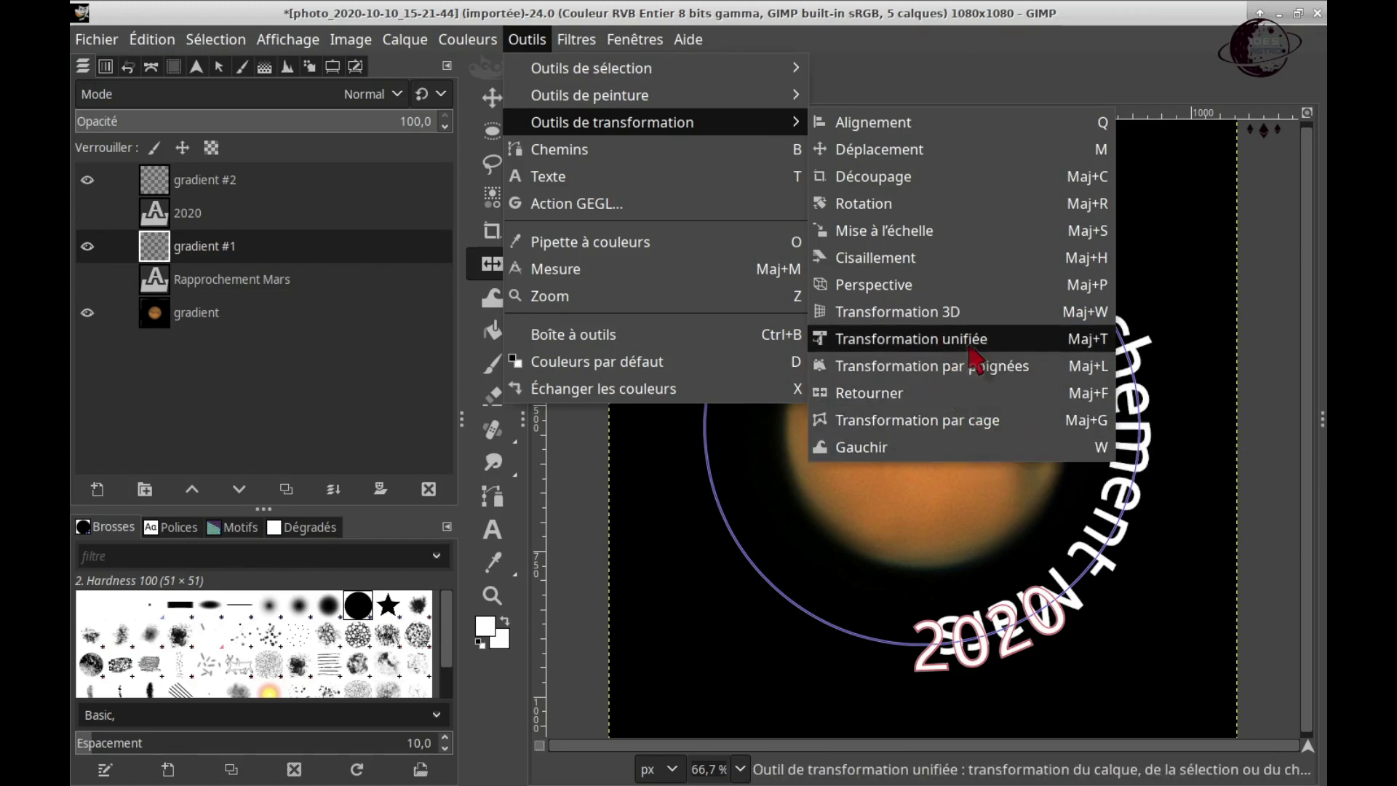
pyautogui.click(972, 206)
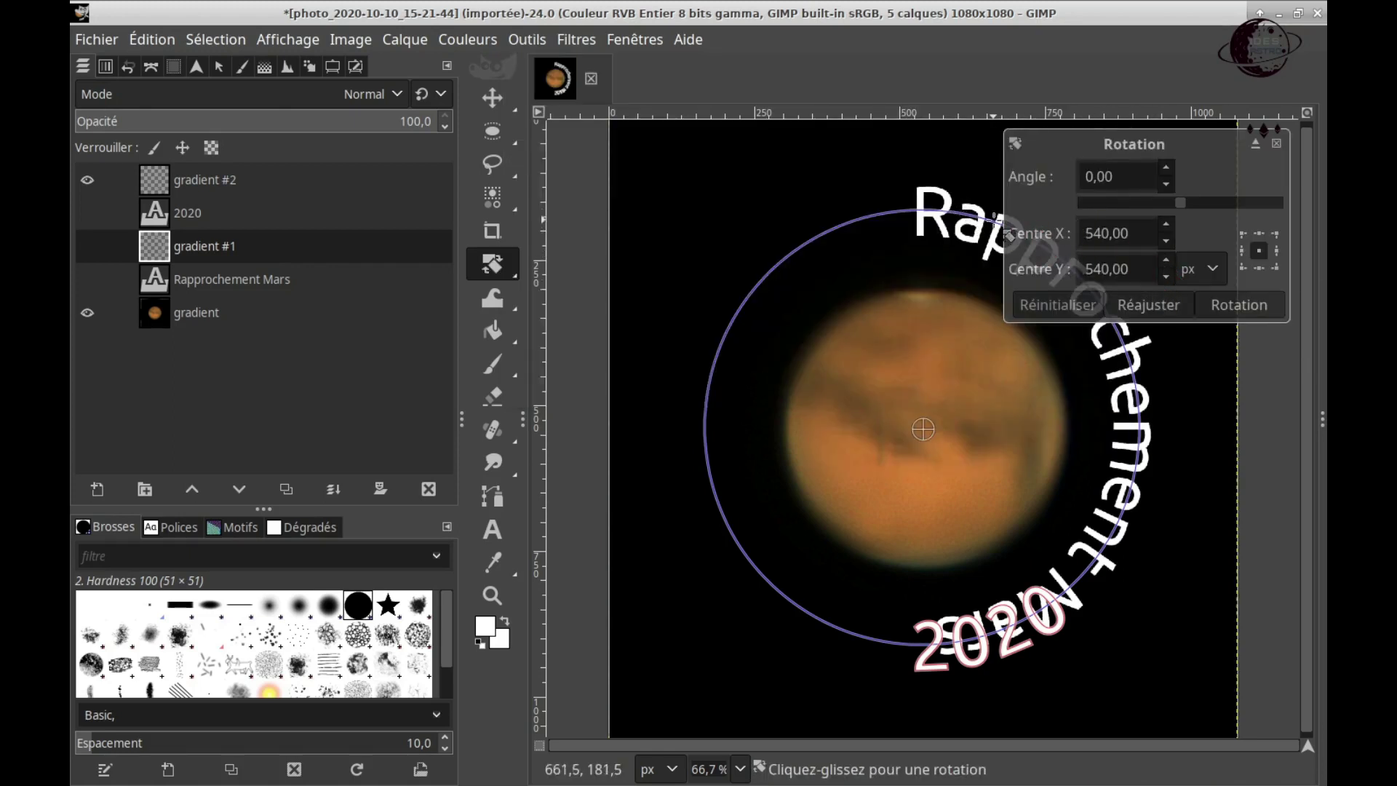
pyautogui.moveTo(978, 208); pyautogui.dragTo(530, 329)
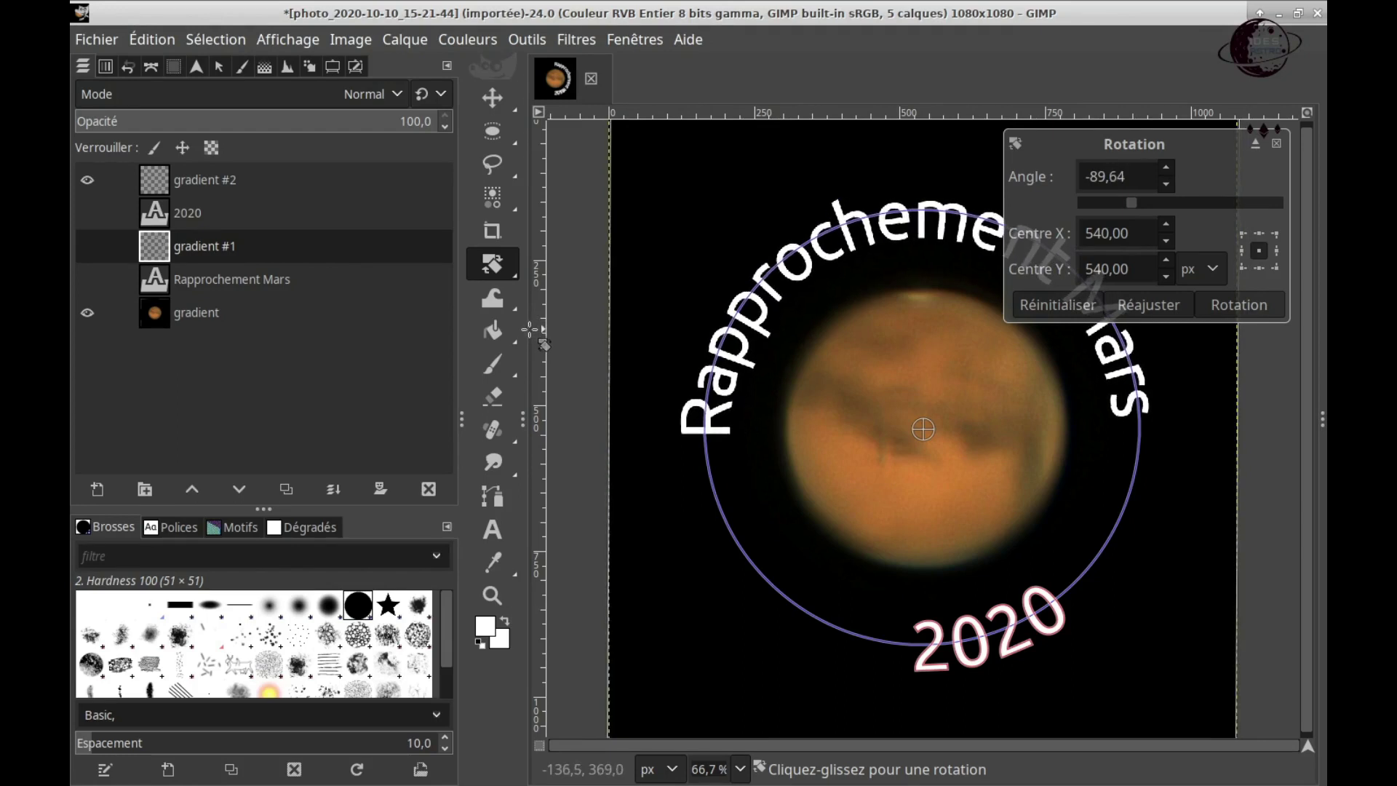
pyautogui.click(1246, 303)
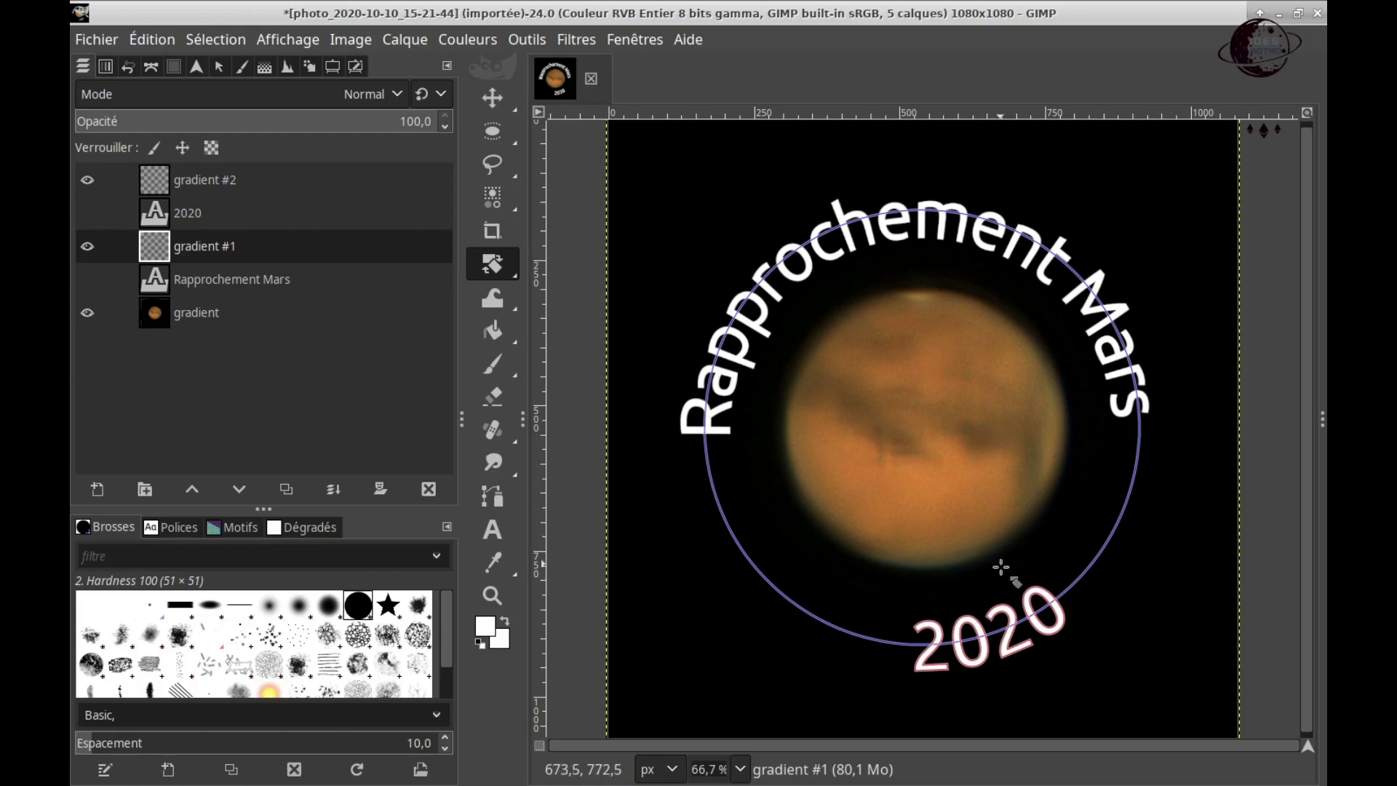
# - Rotate the layer gradient #2 with the curved "2020" by about 15.49° around the image centre, centring it under the planet
pyautogui.click(164, 189)
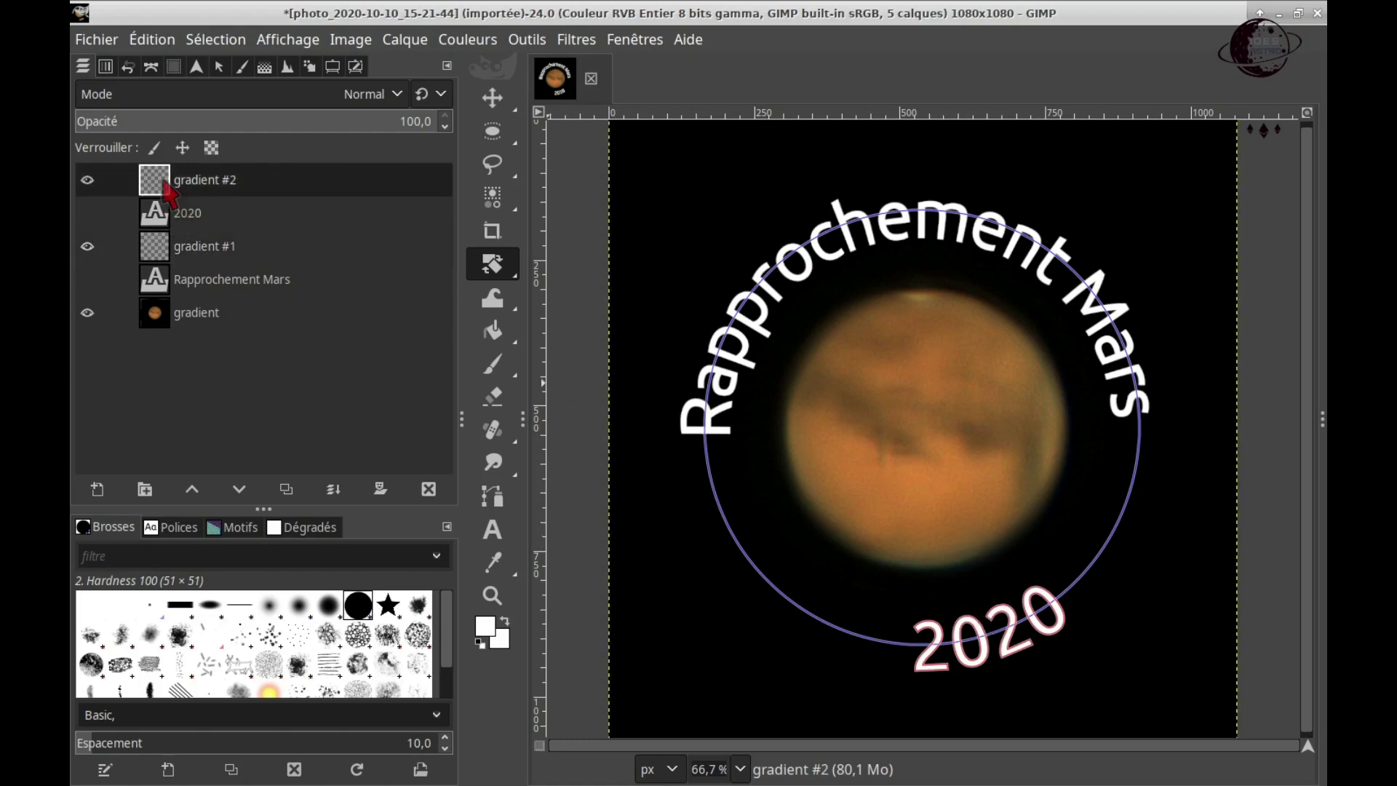
pyautogui.click(938, 624)
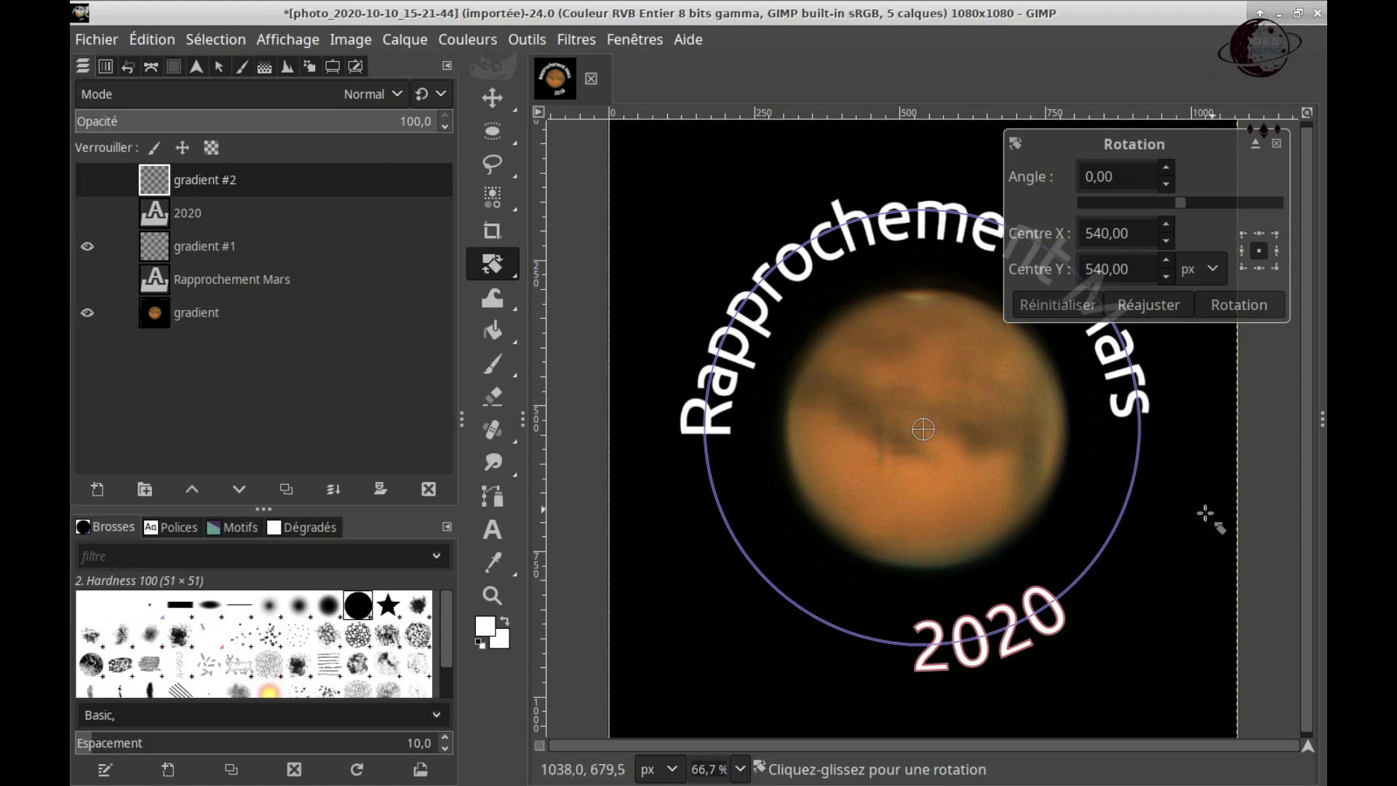
pyautogui.moveTo(1045, 628); pyautogui.dragTo(1000, 579)
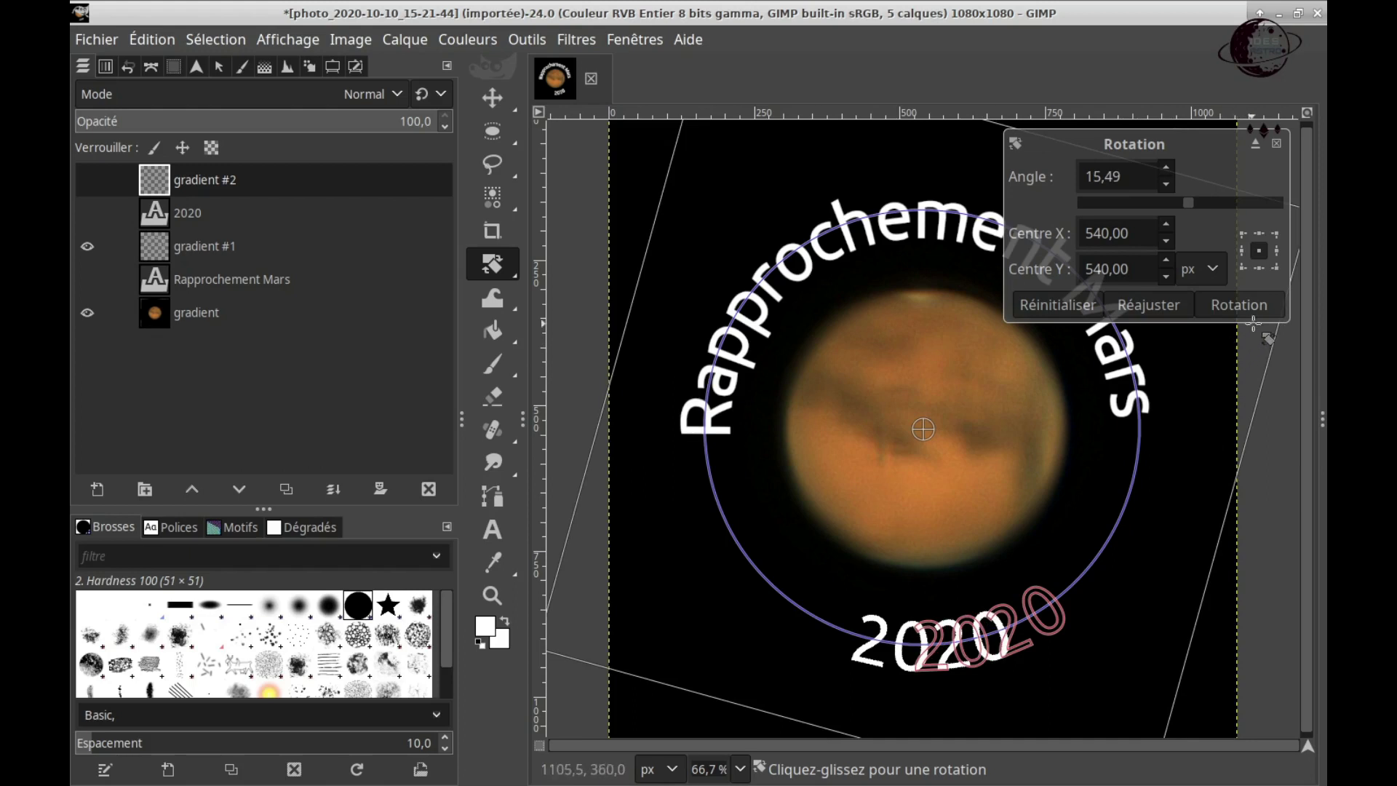
pyautogui.click(1239, 305)
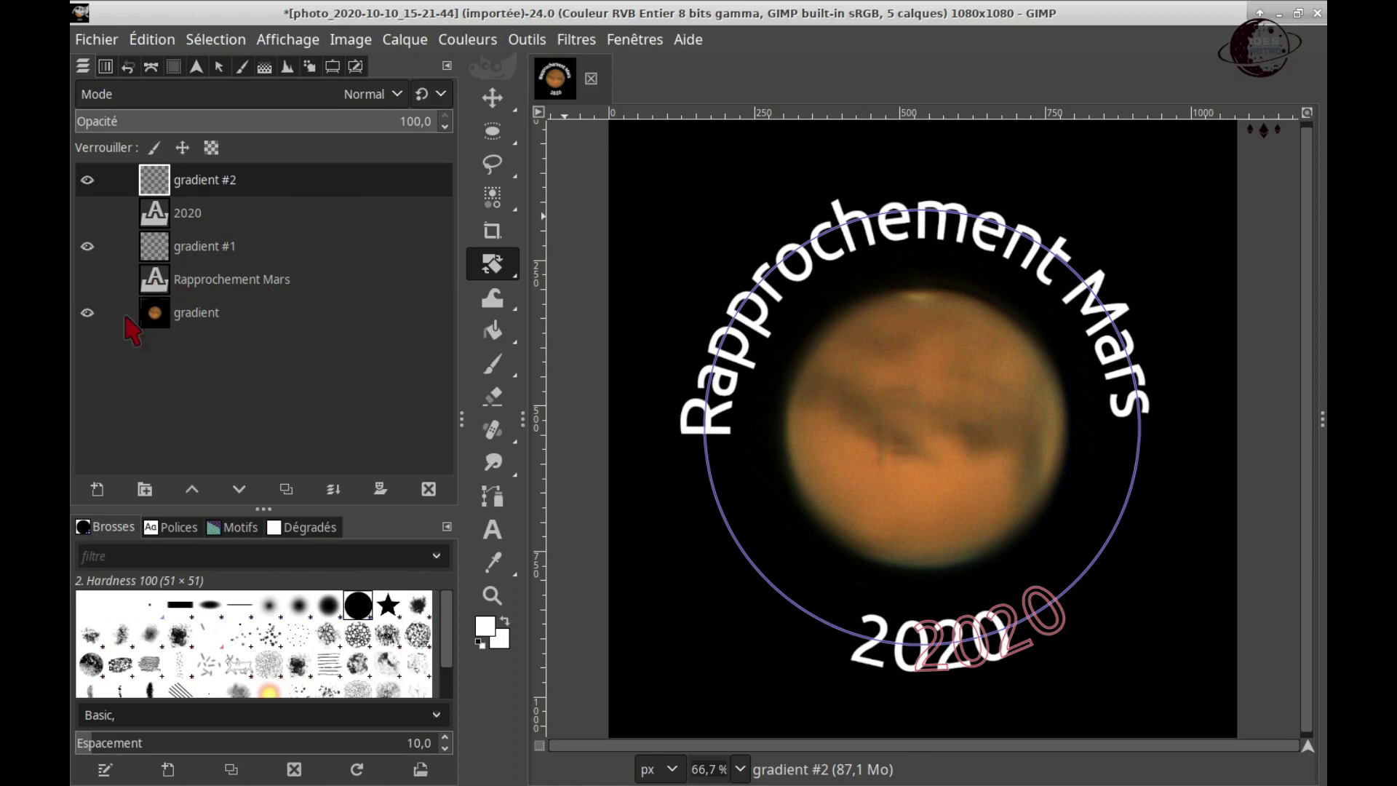
# - Hide the "2020" and "Sélection" paths so only the filled lettering shows over the photo
pyautogui.click(87, 246)
pyautogui.click(88, 180)
pyautogui.click(87, 180)
pyautogui.click(152, 67)
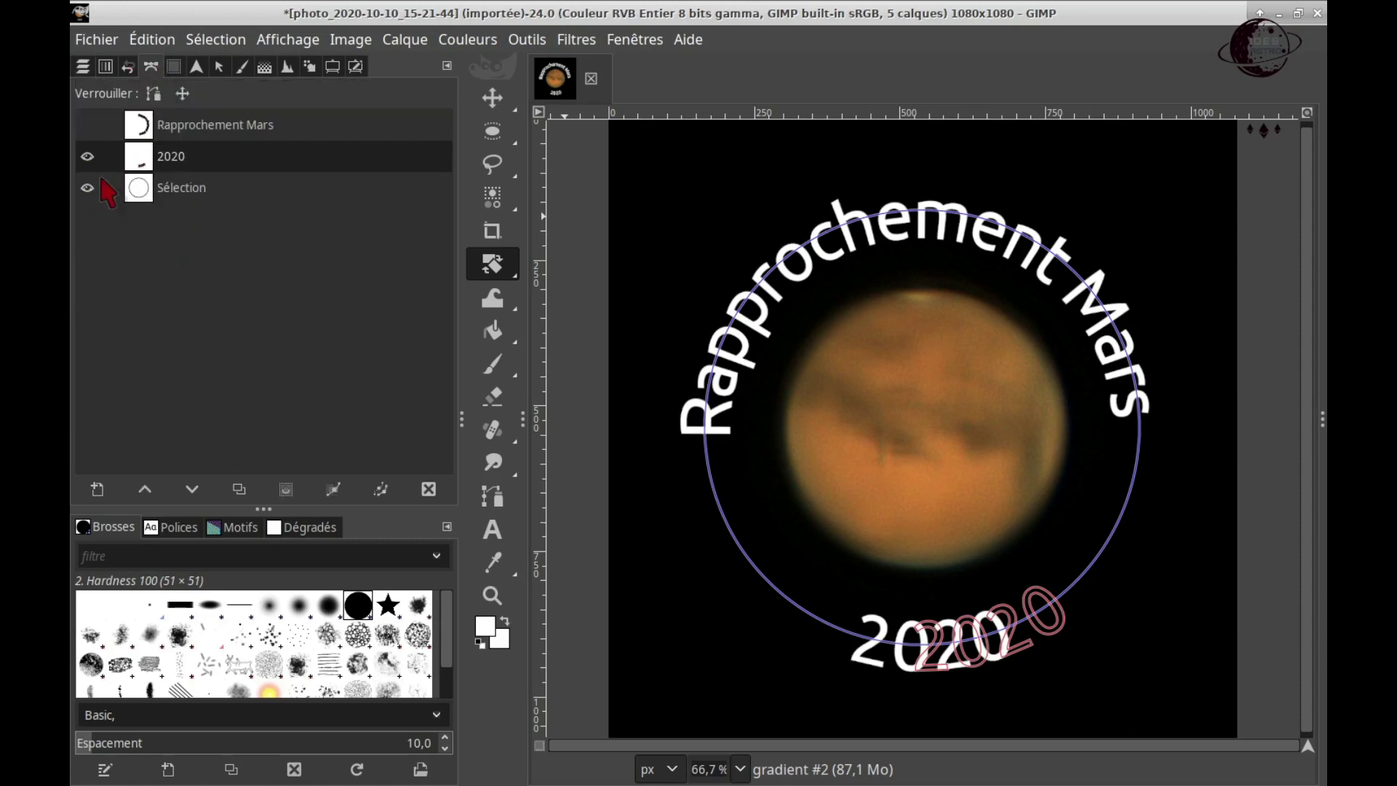
pyautogui.click(88, 156)
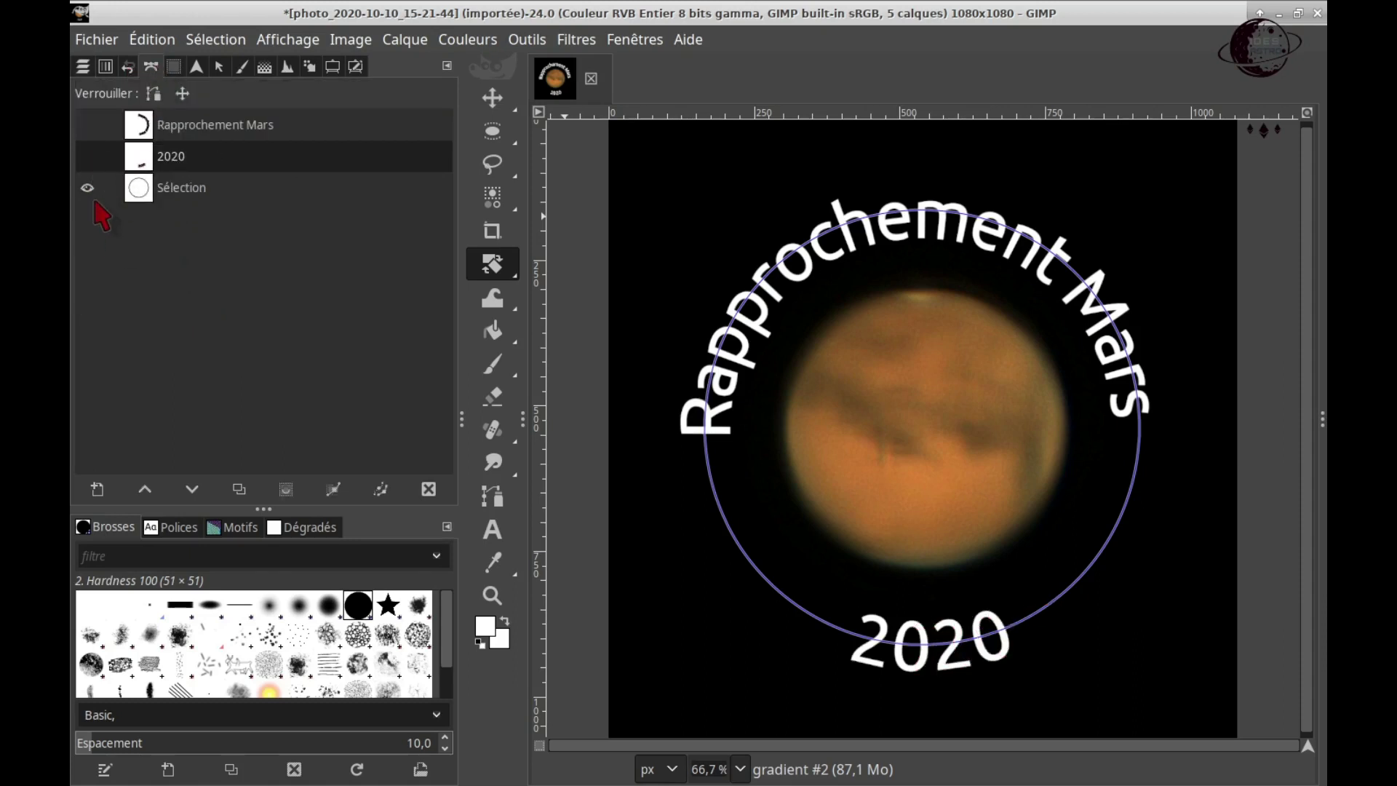
pyautogui.click(89, 188)
pyautogui.click(88, 187)
pyautogui.click(88, 188)
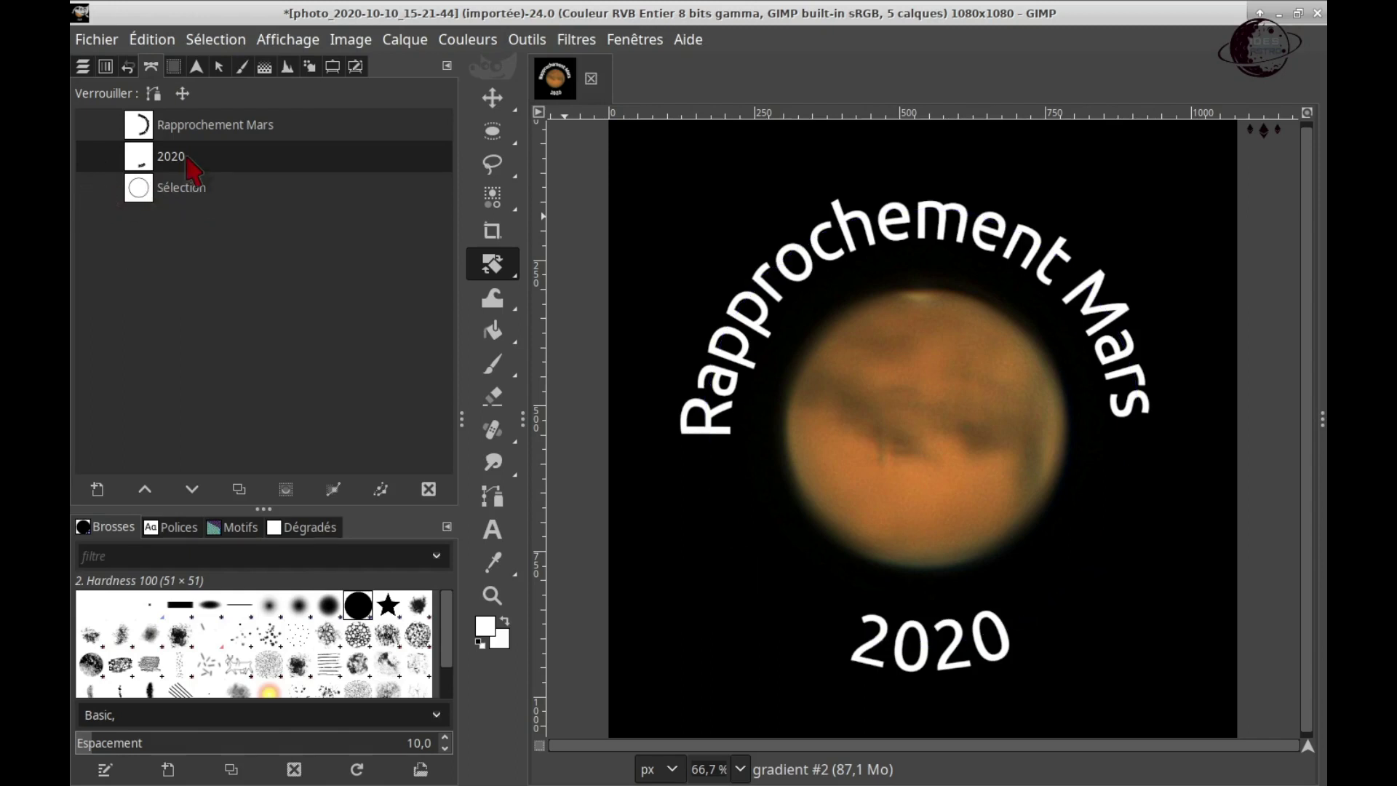
# - Delete the hidden straight text layers "2020" and "Rapprochement Mars"
pyautogui.click(84, 67)
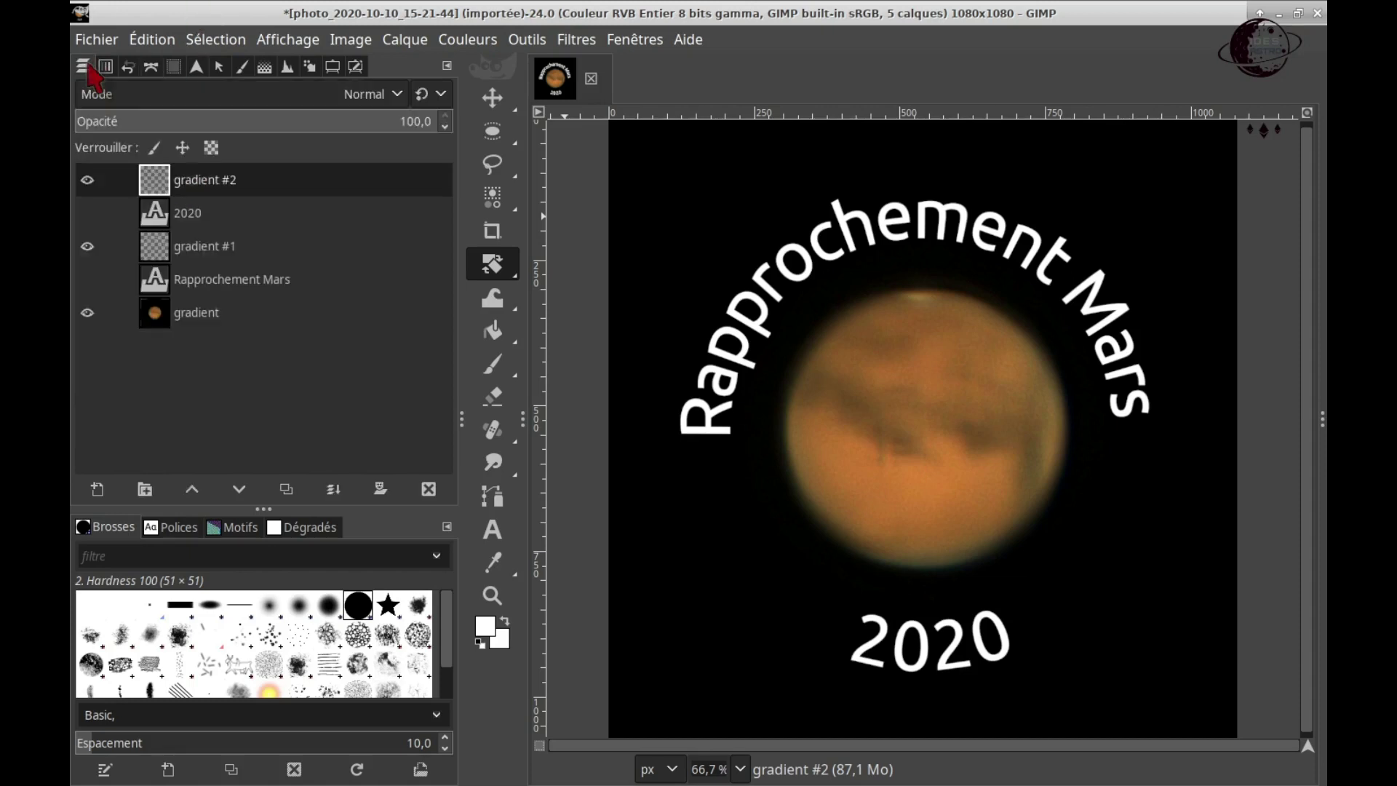
pyautogui.click(153, 208)
pyautogui.rightClick(158, 218)
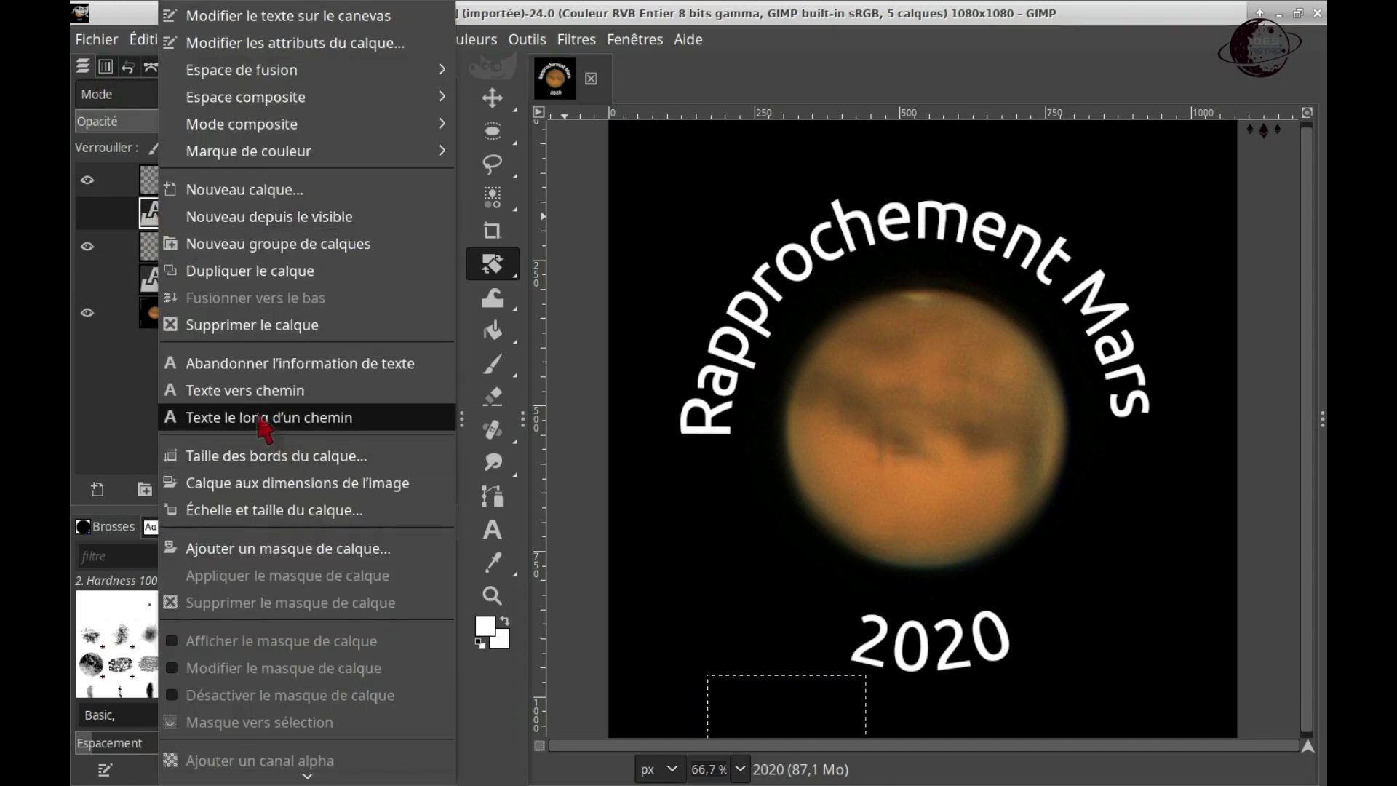
pyautogui.click(124, 386)
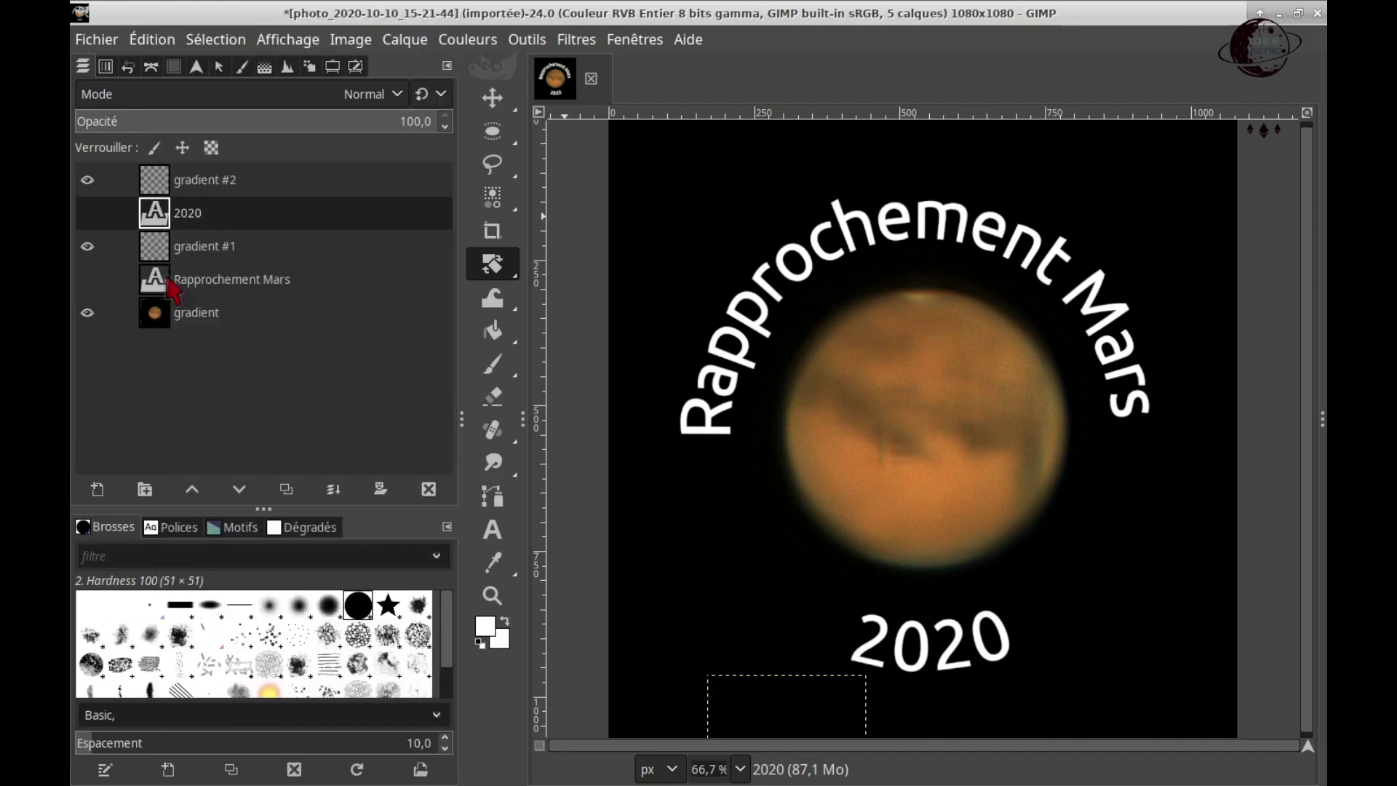
pyautogui.click(429, 489)
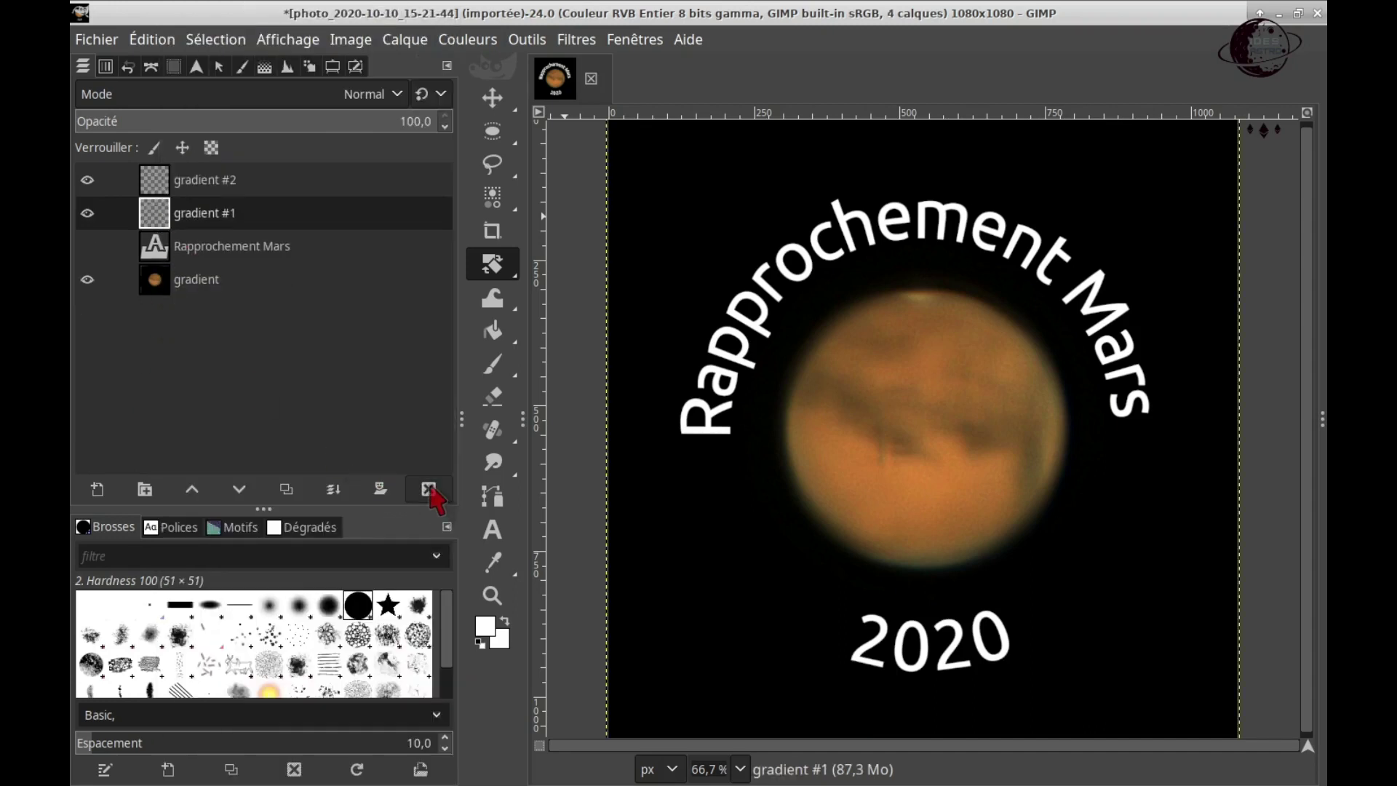
pyautogui.click(170, 253)
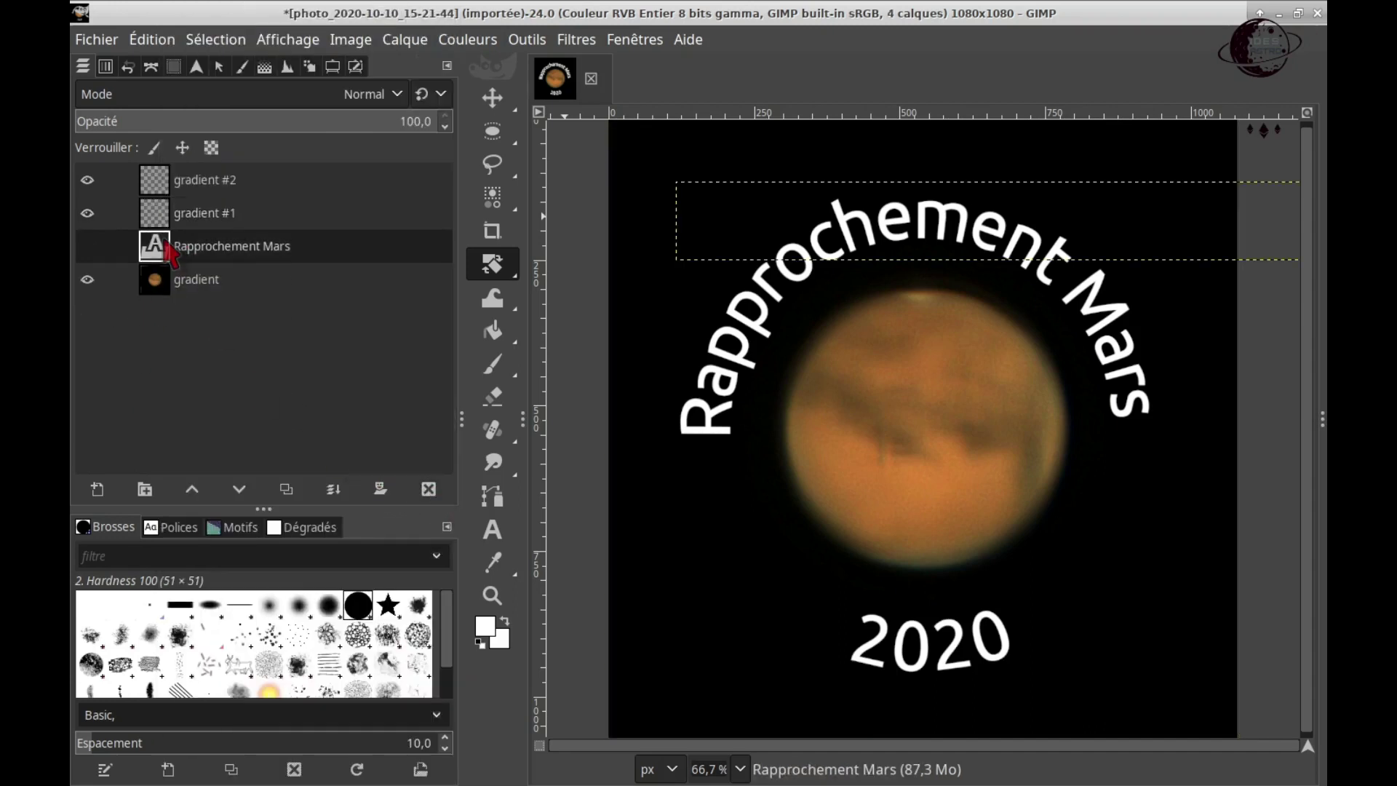
pyautogui.click(426, 489)
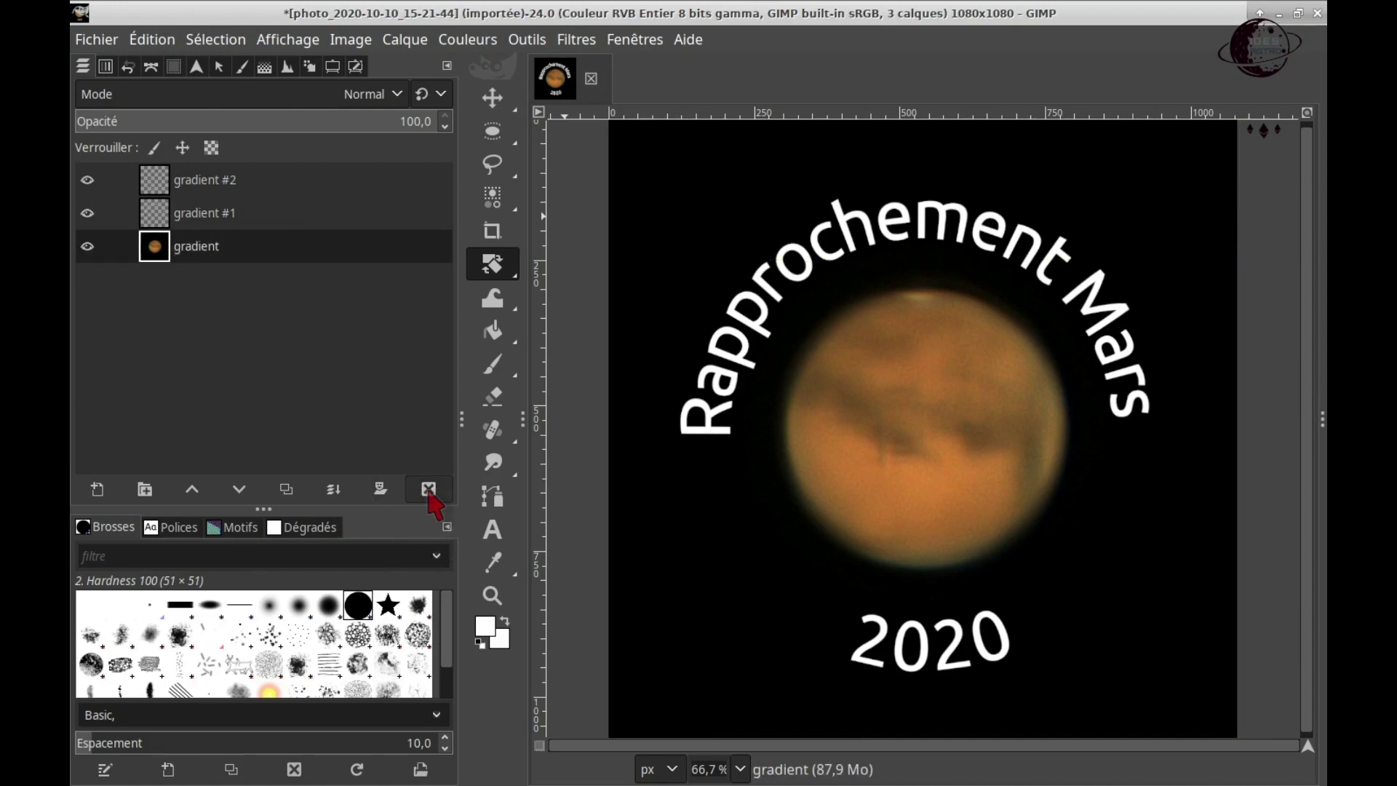
# - Merge the curved text layers gradient #2 and gradient #1 down into the Mars photo layer
pyautogui.rightClick(156, 186)
pyautogui.click(259, 271)
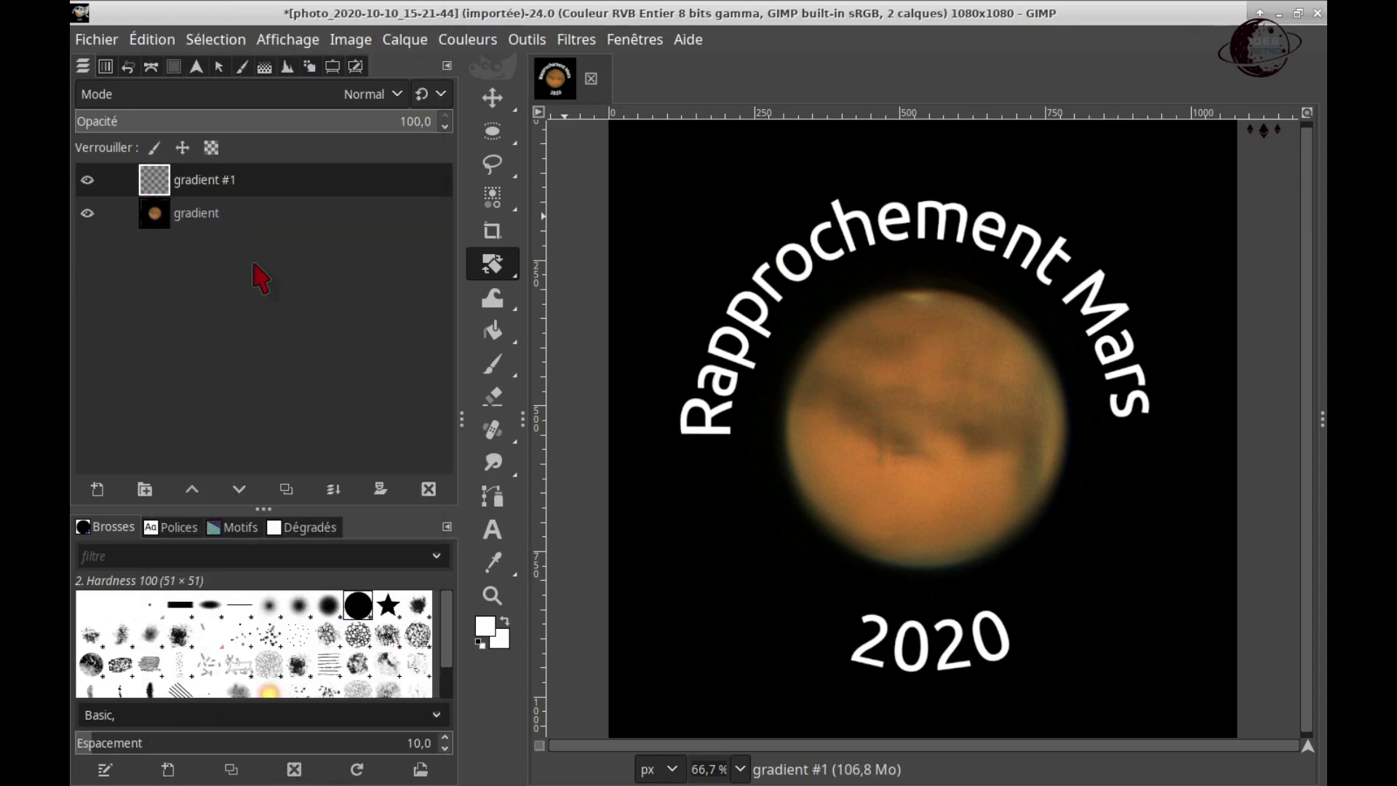
pyautogui.rightClick(157, 187)
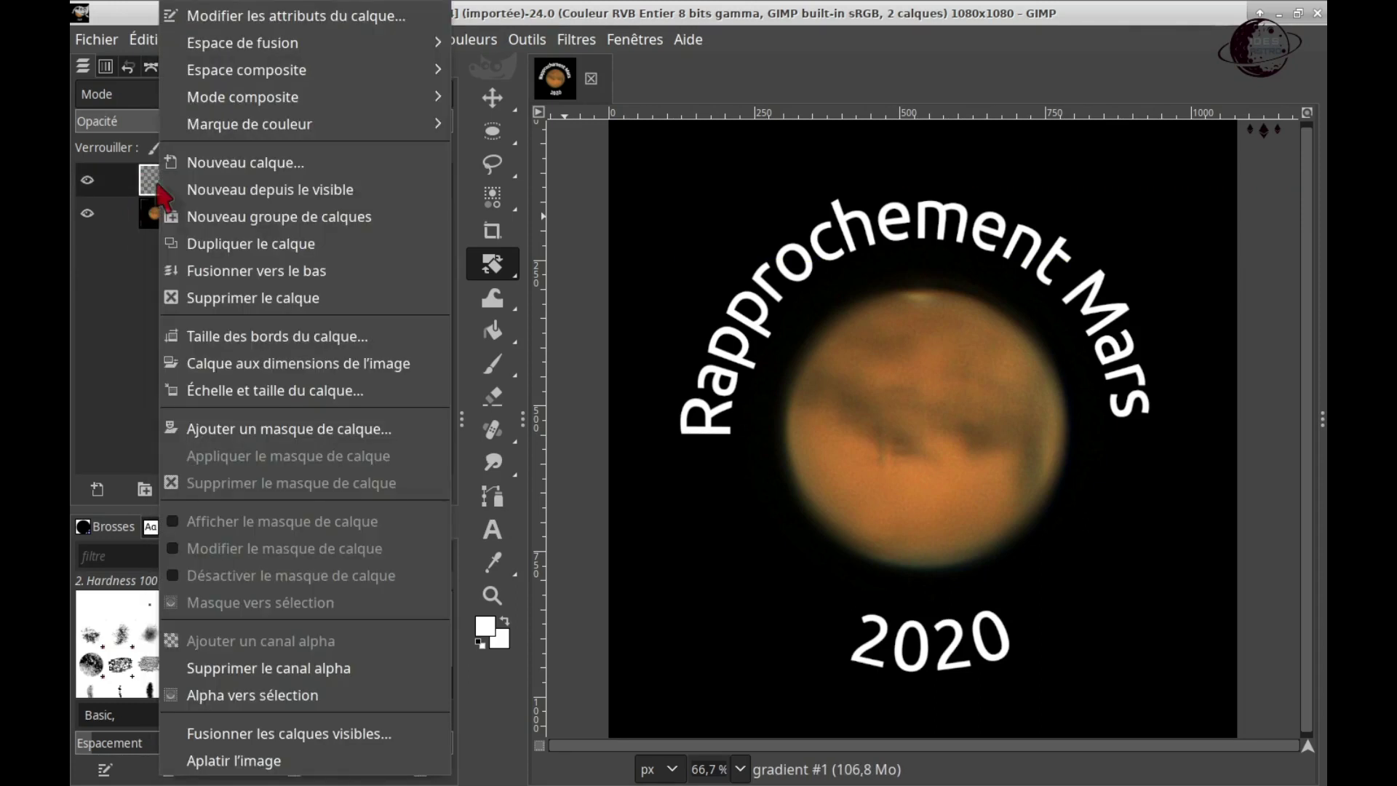
pyautogui.click(269, 274)
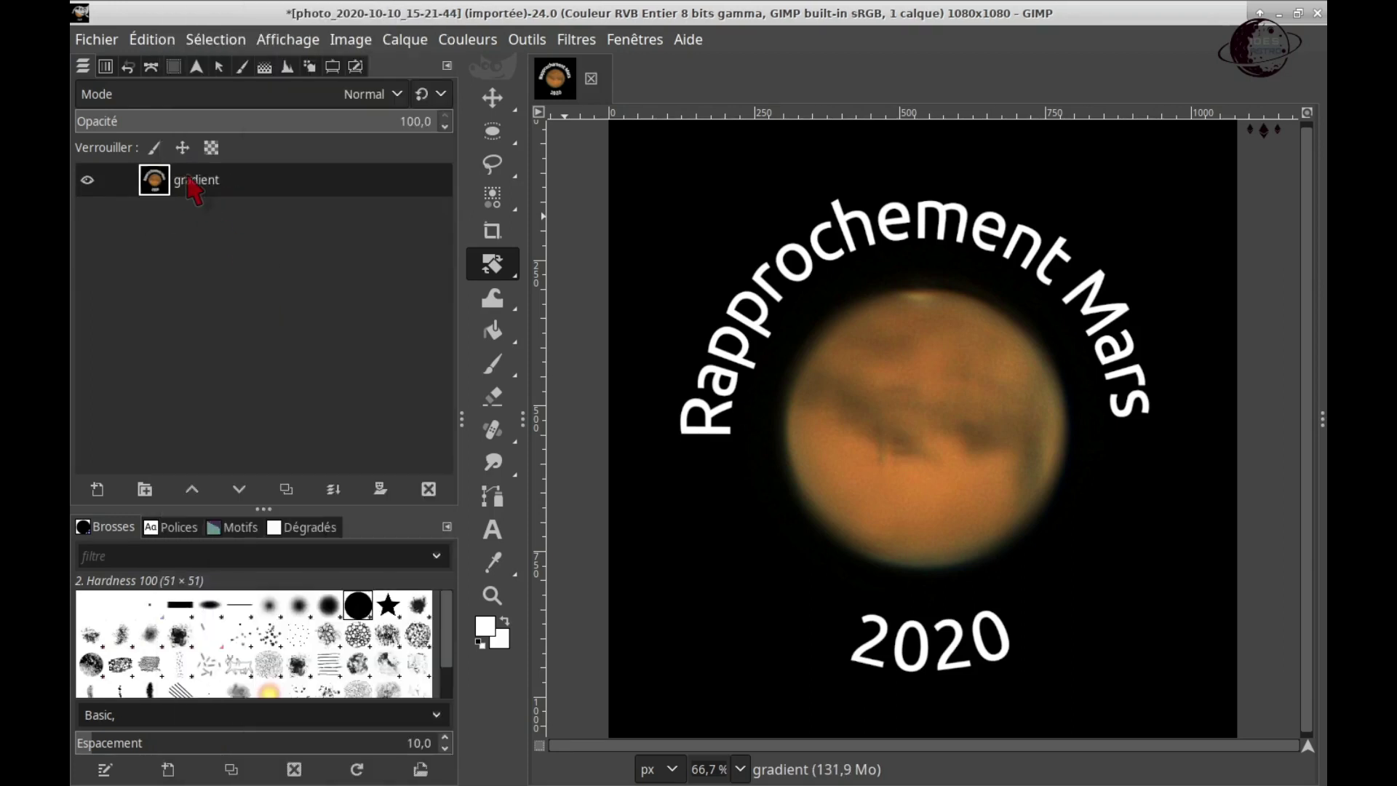